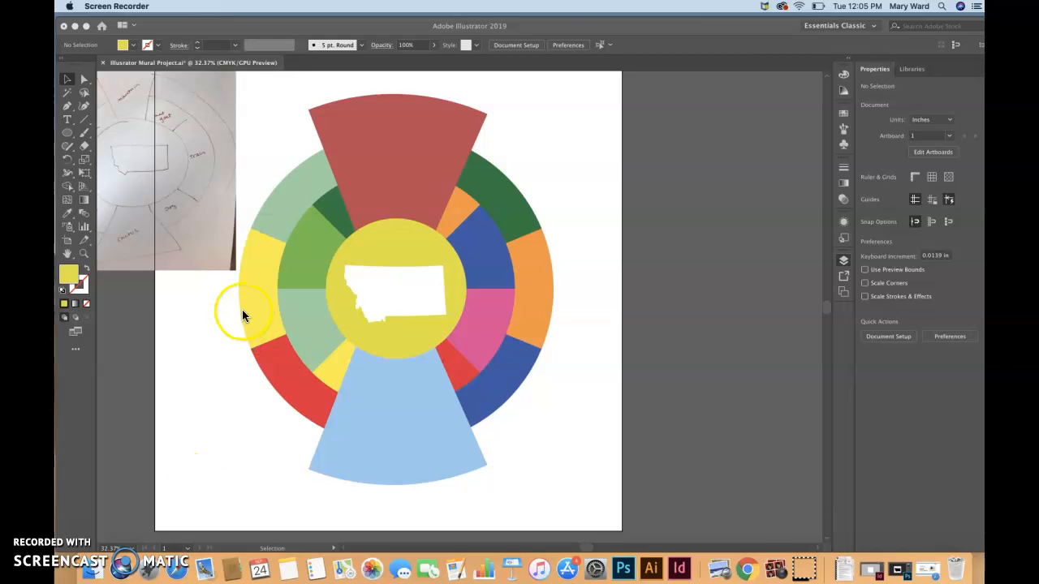
Move the linked rough-draft sketch off the circular mural artwork, past the artboard's upper-left edge
{"action": "left_click_drag", "start_coordinate": [188, 224], "coordinate": [379, 297]}
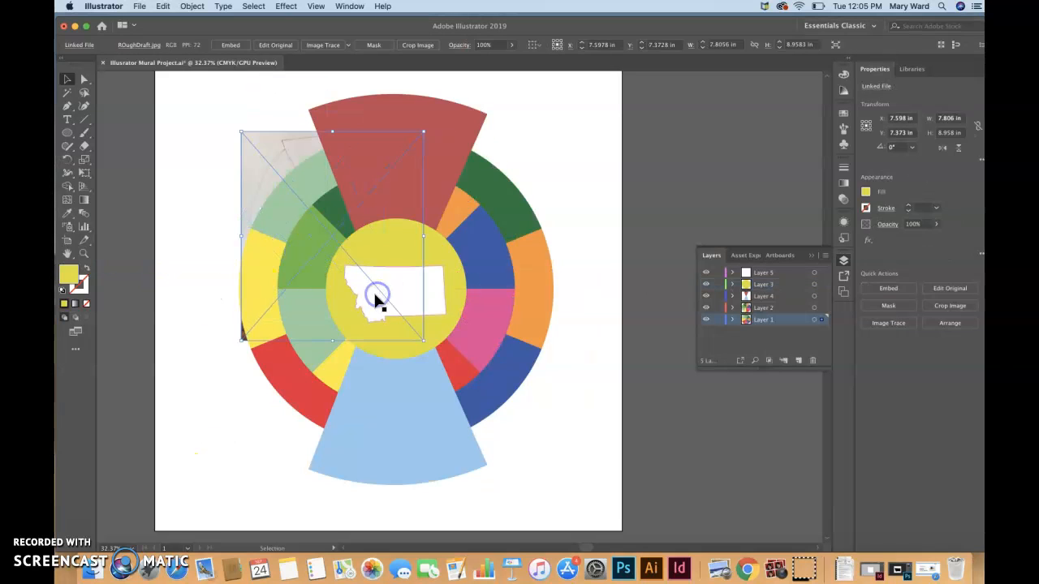
{"action": "left_click_drag", "start_coordinate": [279, 152], "coordinate": [121, 190]}
{"action": "left_click_drag", "start_coordinate": [186, 232], "coordinate": [202, 160]}
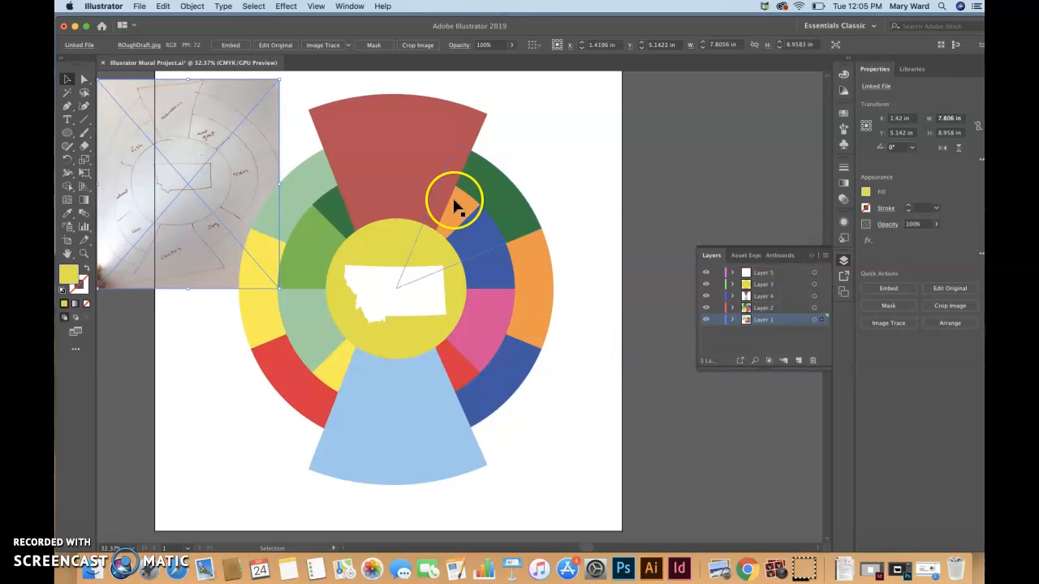
{"action": "left_click_drag", "start_coordinate": [223, 177], "coordinate": [175, 164]}
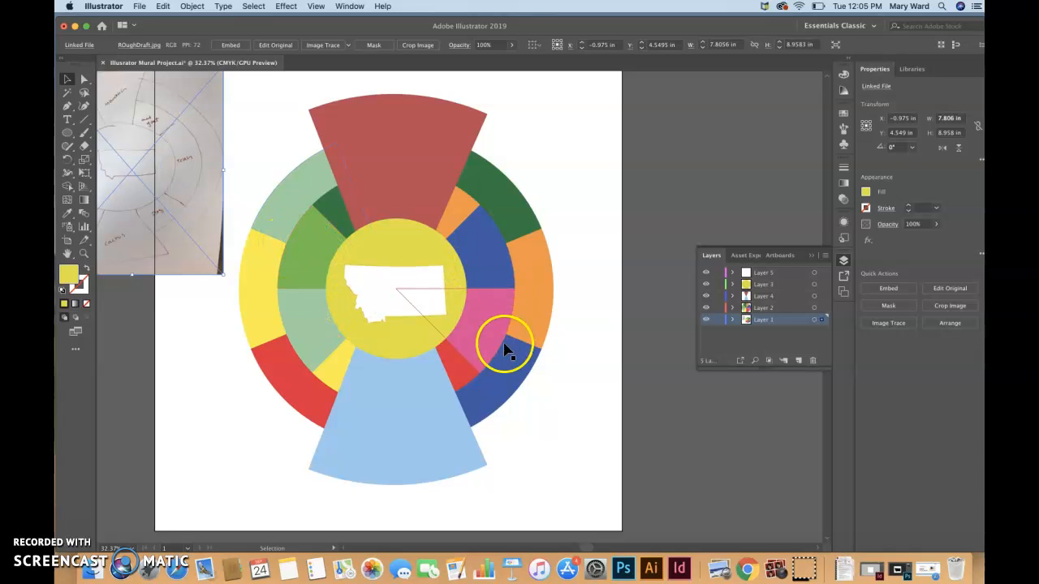
{"action": "left_click", "coordinate": [811, 255]}
Switch to Safari and examine the Golden fluid acrylics color chart, from the yellows through the whites
{"action": "left_click", "coordinate": [195, 566]}
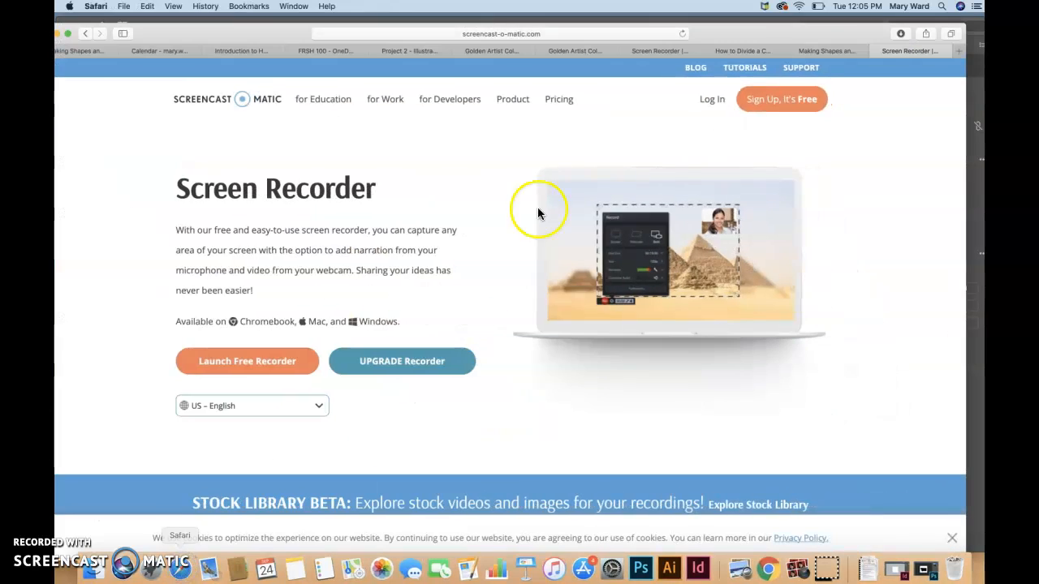
{"action": "left_click", "coordinate": [804, 50]}
{"action": "left_click", "coordinate": [740, 51]}
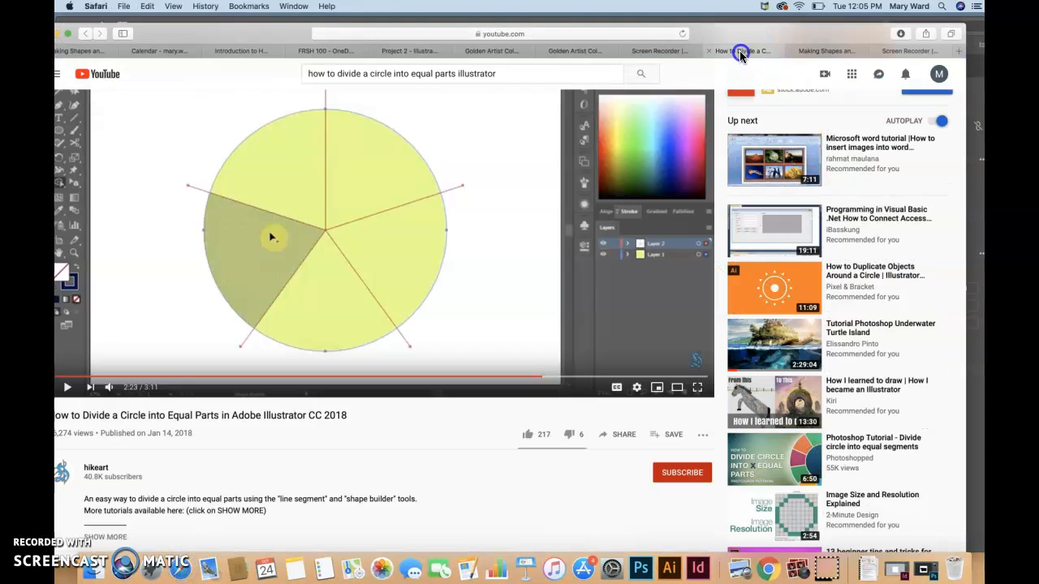
{"action": "left_click", "coordinate": [651, 51]}
{"action": "left_click", "coordinate": [583, 52]}
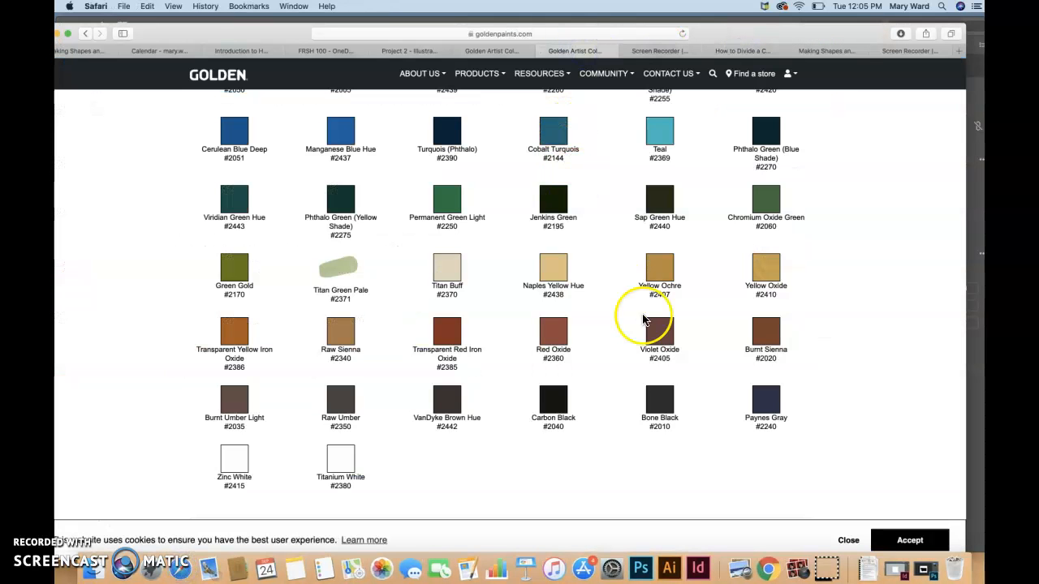
{"action": "scroll", "coordinate": [657, 324], "scroll_direction": "up", "scroll_amount": 5}
{"action": "scroll", "coordinate": [656, 353], "scroll_direction": "up", "scroll_amount": 5}
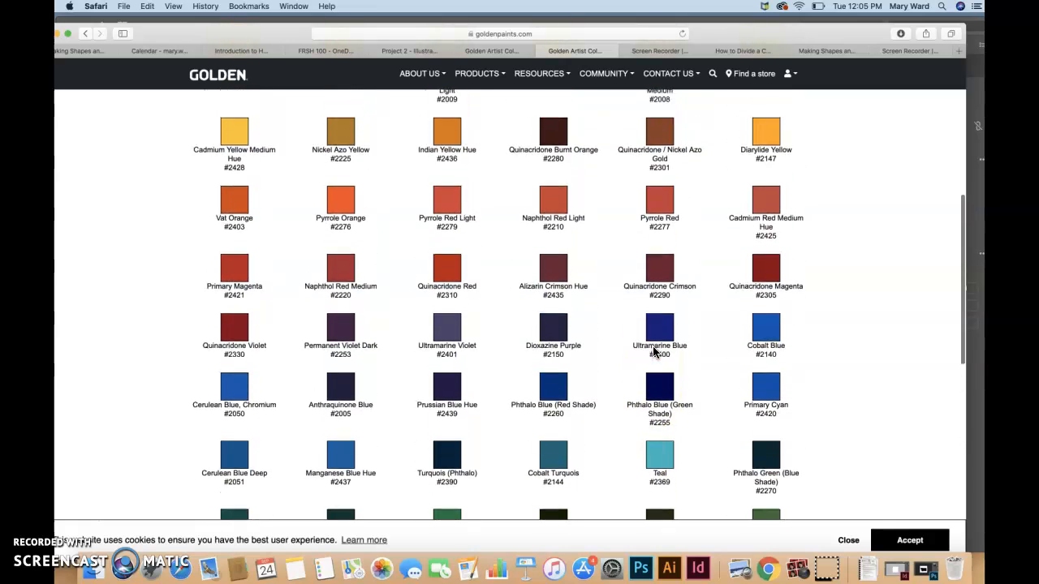
{"action": "scroll", "coordinate": [653, 353], "scroll_direction": "down", "scroll_amount": 10}
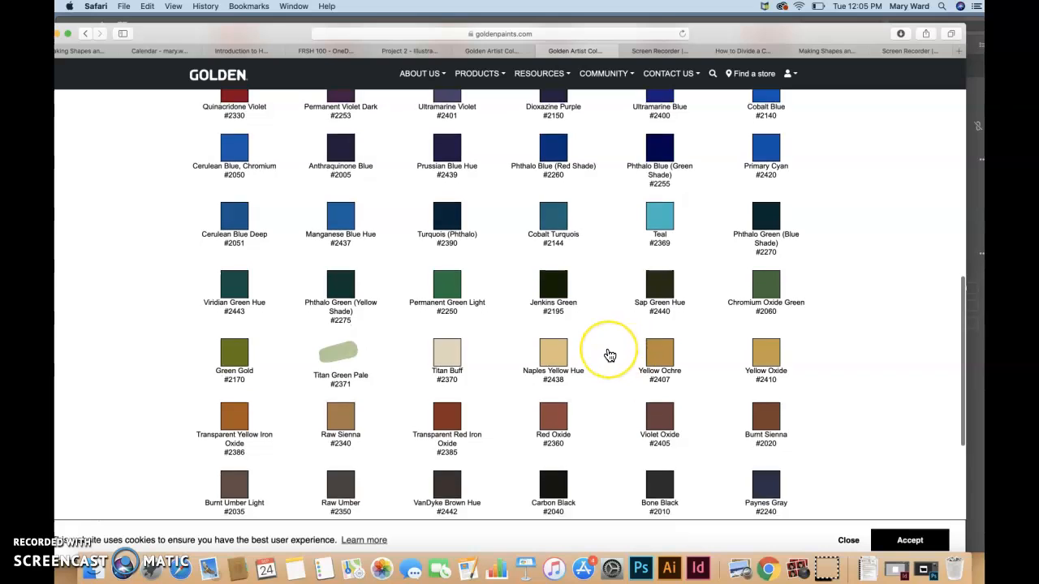
{"action": "scroll", "coordinate": [608, 353], "scroll_direction": "down", "scroll_amount": 3}
{"action": "scroll", "coordinate": [609, 355], "scroll_direction": "up", "scroll_amount": 5}
{"action": "scroll", "coordinate": [609, 355], "scroll_direction": "up", "scroll_amount": 6}
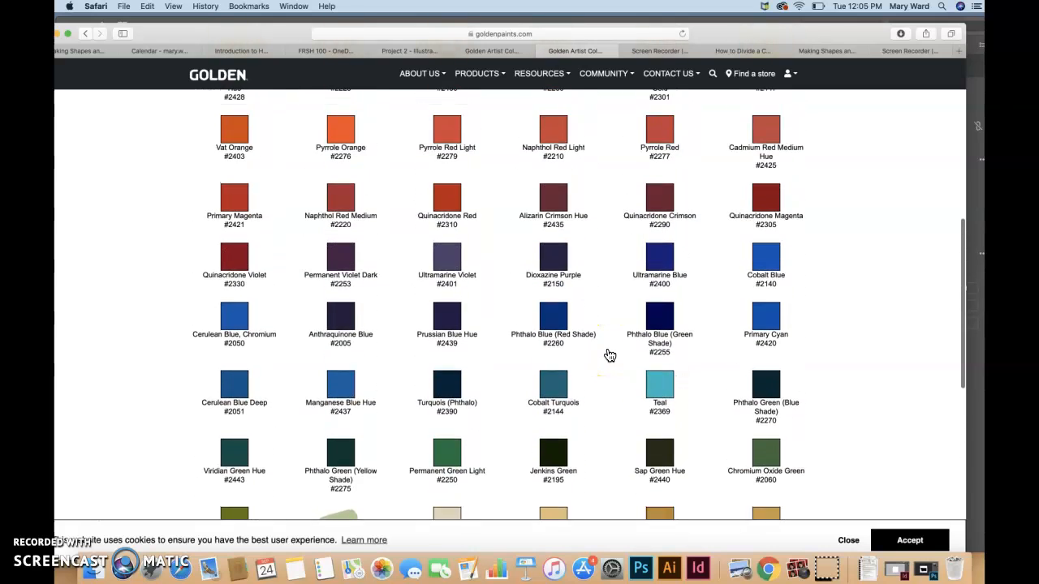
{"action": "scroll", "coordinate": [610, 356], "scroll_direction": "up", "scroll_amount": 3}
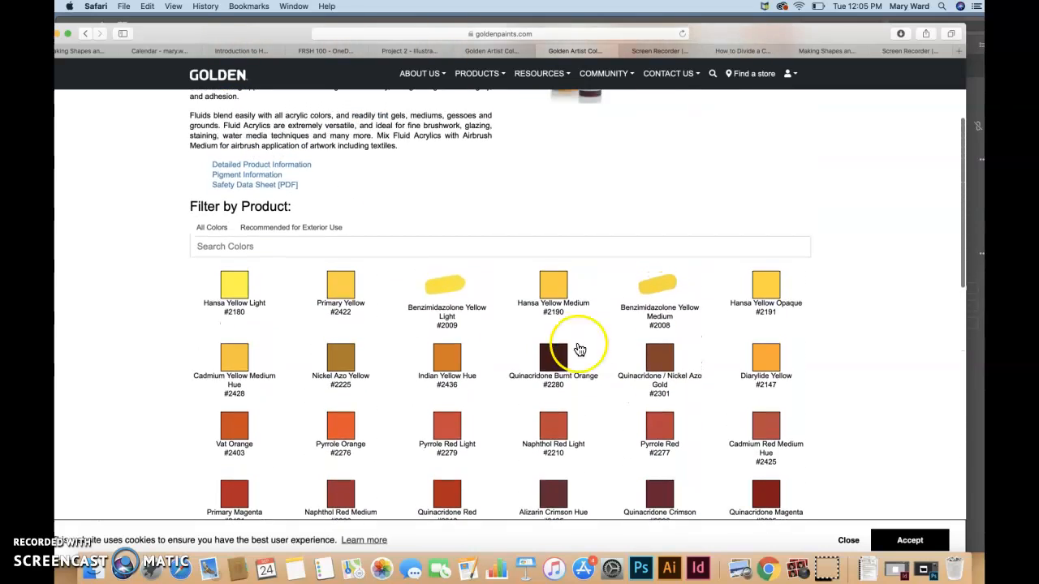
Minimize Safari and Illustrator, and gather the three color chart screenshots together near the middle of the desktop
{"action": "left_click", "coordinate": [60, 34]}
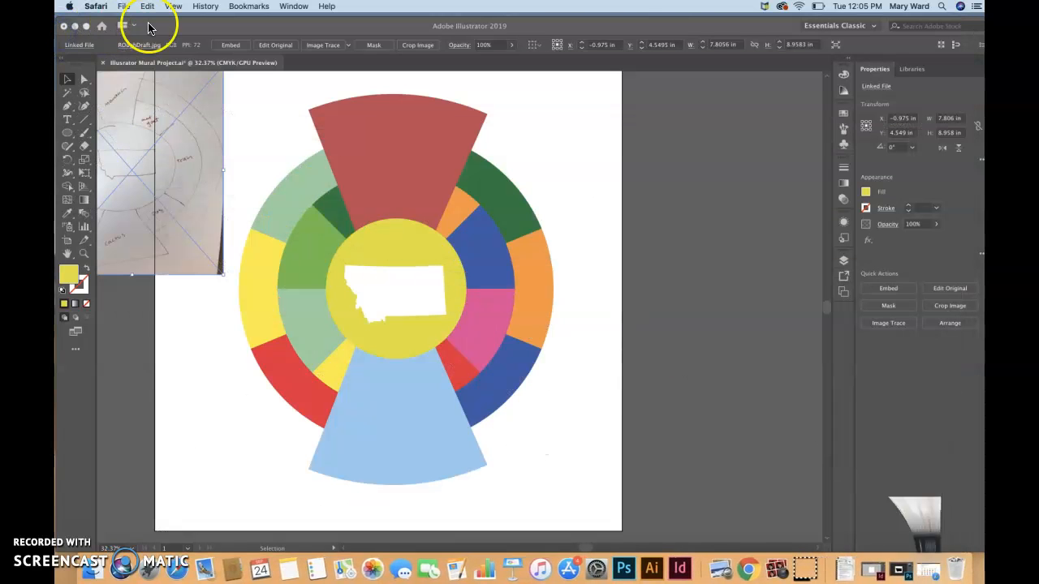
{"action": "left_click", "coordinate": [413, 188]}
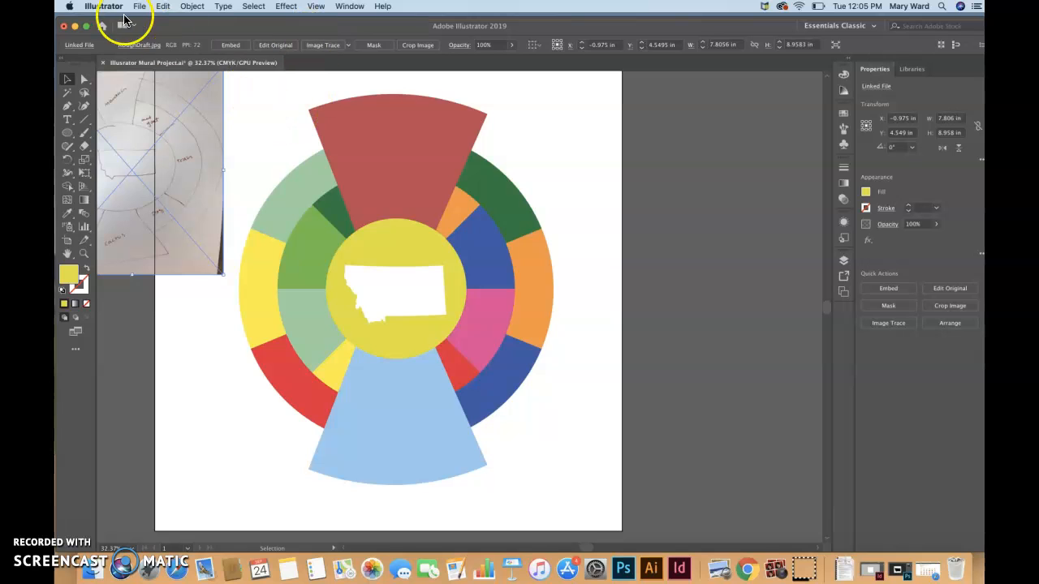
{"action": "left_click", "coordinate": [75, 28]}
{"action": "left_click", "coordinate": [695, 363]}
{"action": "left_click_drag", "start_coordinate": [856, 471], "coordinate": [365, 225]}
{"action": "left_click_drag", "start_coordinate": [824, 42], "coordinate": [808, 78]}
{"action": "left_click_drag", "start_coordinate": [818, 39], "coordinate": [384, 289]}
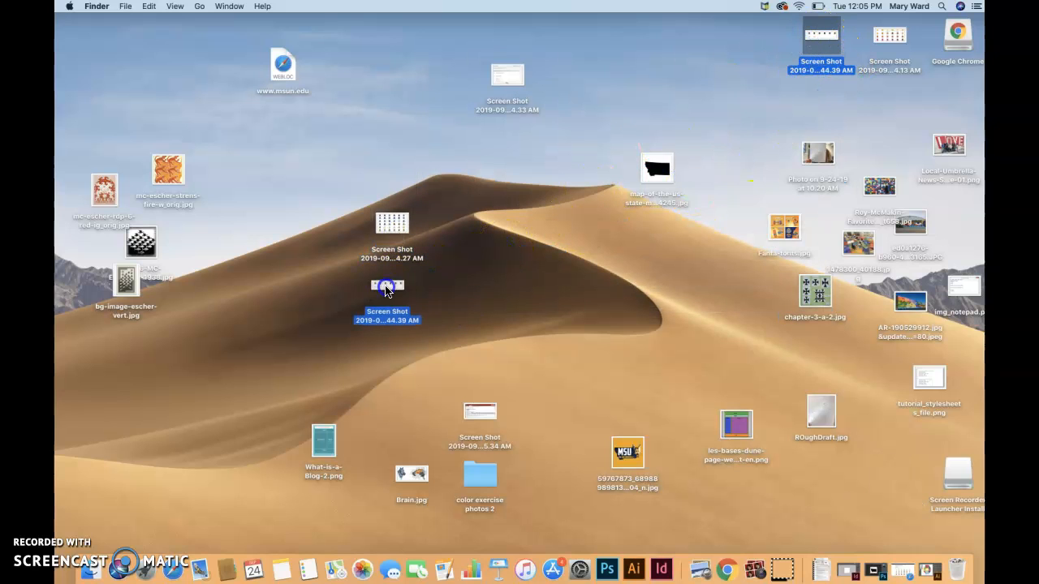
{"action": "left_click_drag", "start_coordinate": [893, 37], "coordinate": [381, 153]}
Open the 10.44.27 AM and 10.44.13 AM color chart screenshots in Preview to check their swatches, closing each one
{"action": "double_click", "coordinate": [393, 224]}
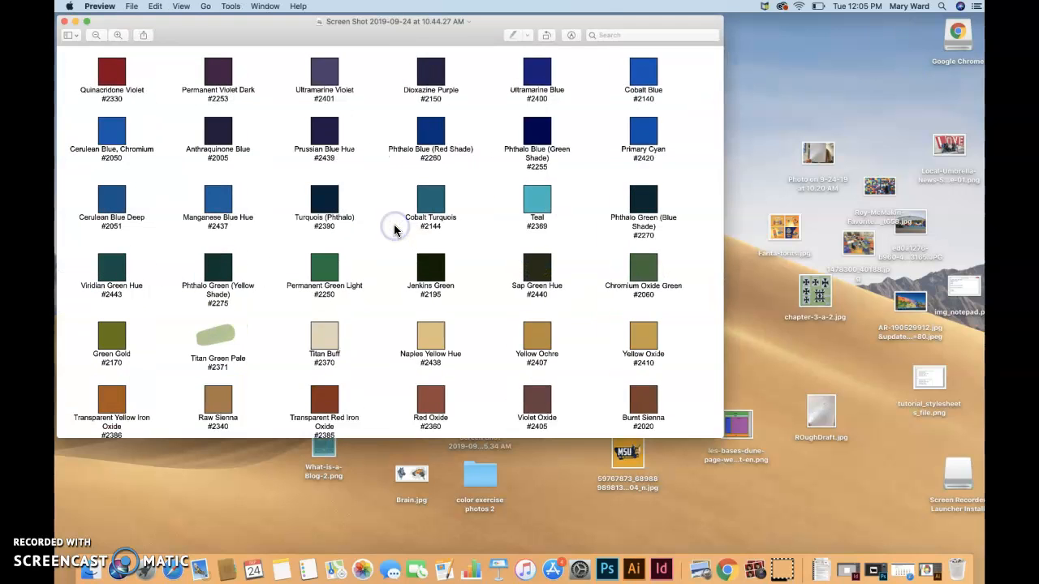
{"action": "left_click", "coordinate": [65, 21]}
{"action": "double_click", "coordinate": [378, 150]}
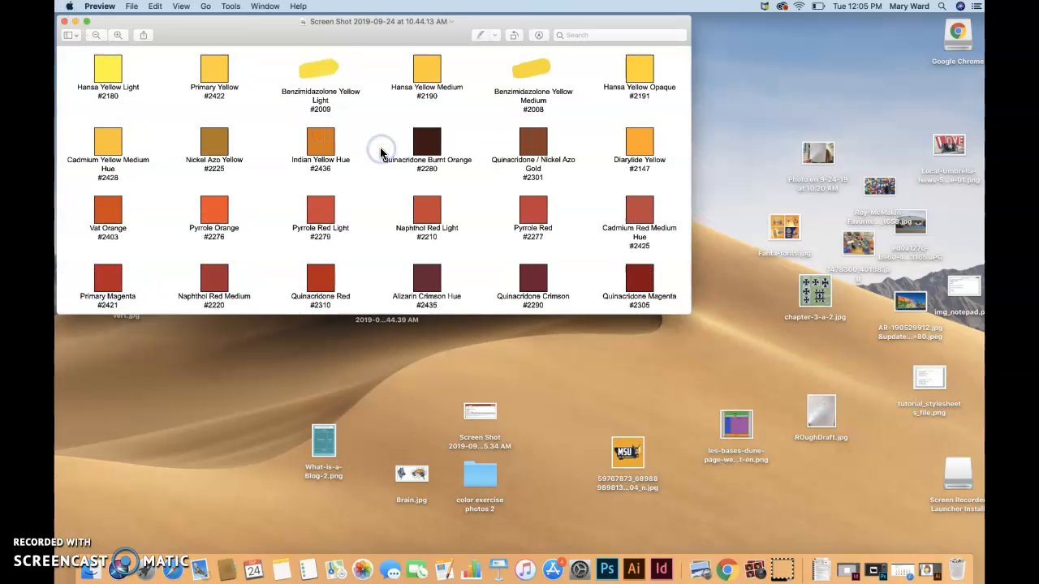
{"action": "left_click", "coordinate": [65, 22]}
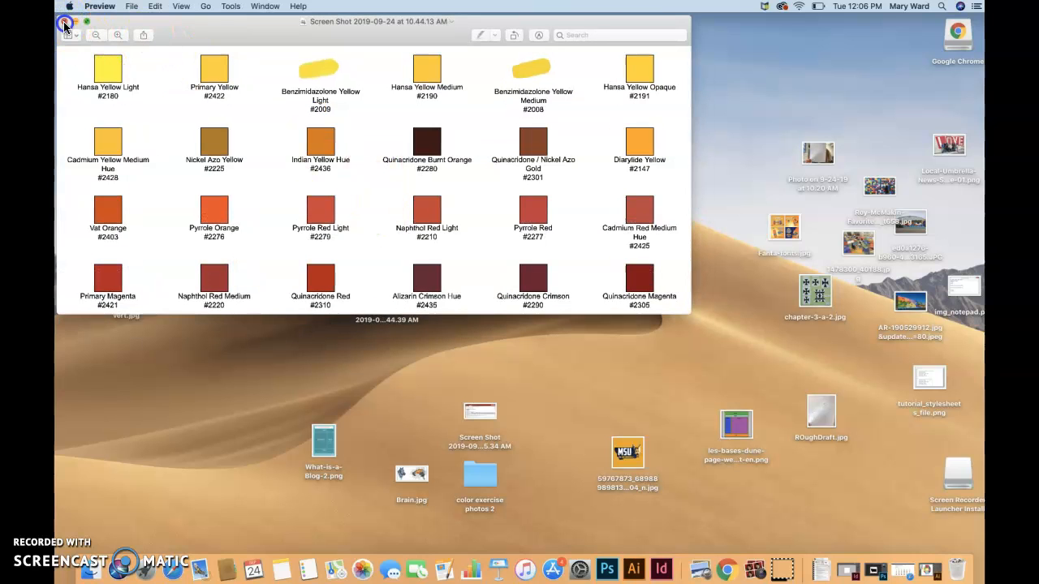
{"action": "left_click", "coordinate": [65, 21]}
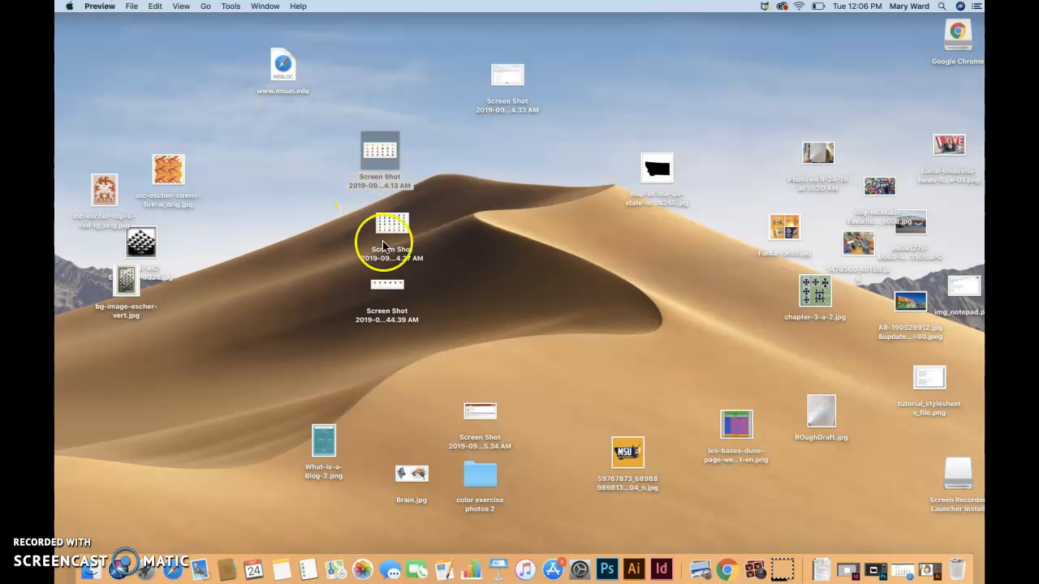
Switch back to Illustrator, add a new layer at the bottom of the layer stack below Layer 1, and name it "colors"
{"action": "left_click", "coordinate": [634, 569]}
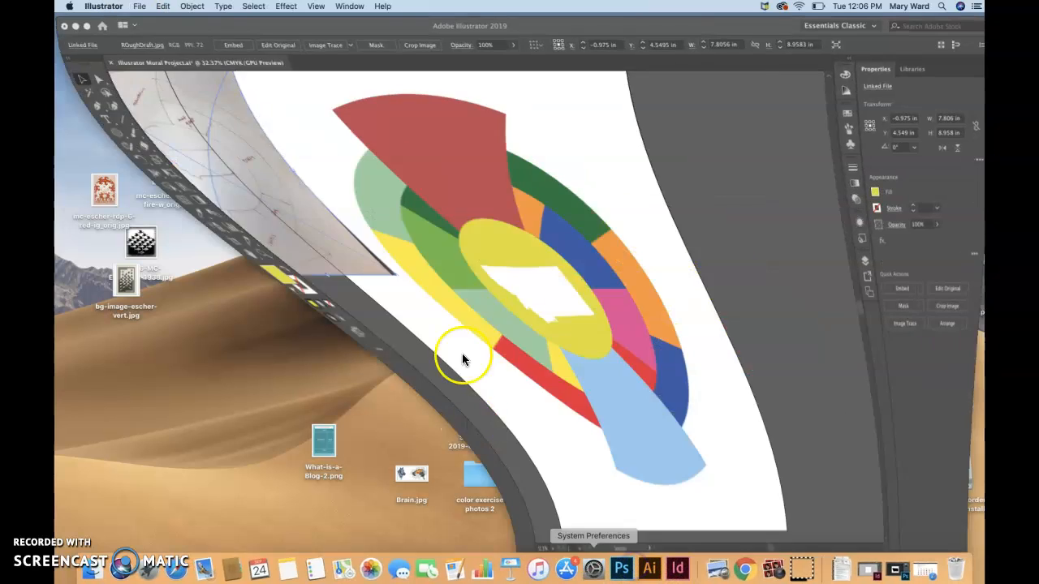
{"action": "left_click", "coordinate": [579, 357]}
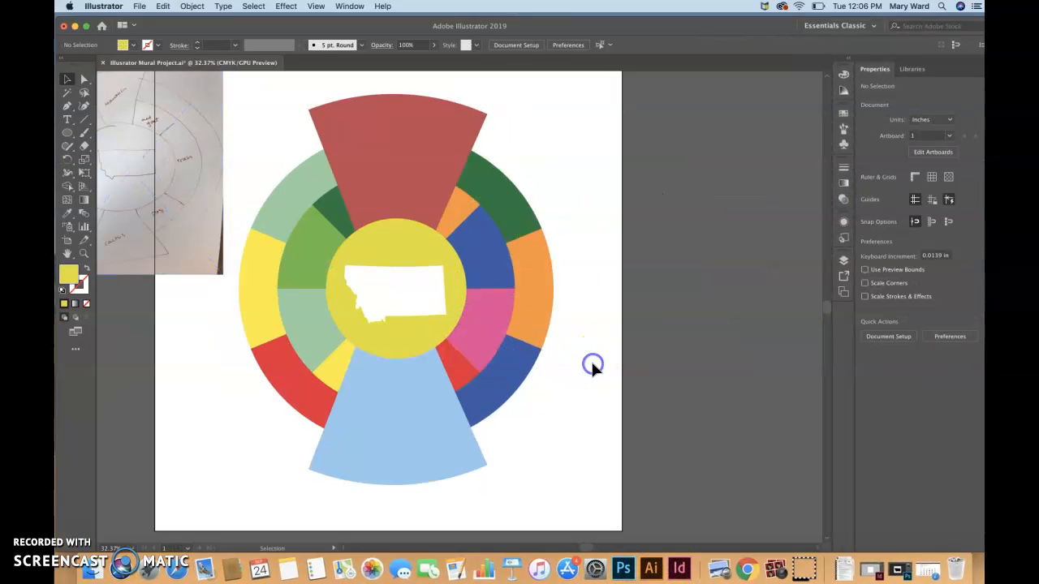
{"action": "left_click", "coordinate": [843, 259]}
{"action": "left_click", "coordinate": [799, 362]}
{"action": "left_click_drag", "start_coordinate": [740, 297], "coordinate": [759, 333]}
{"action": "key", "text": "super+z"}
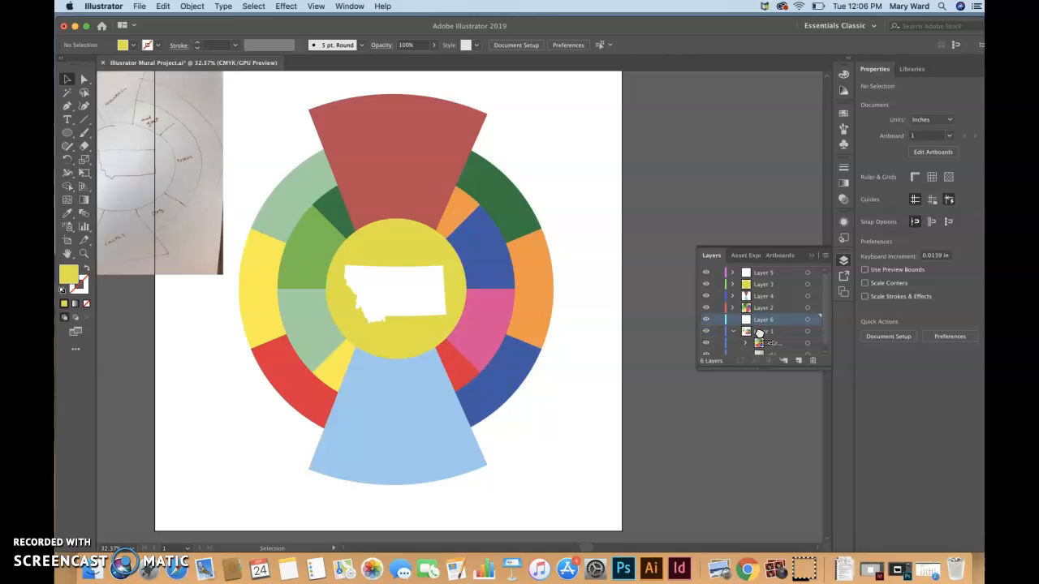
{"action": "left_click", "coordinate": [733, 332]}
{"action": "left_click_drag", "start_coordinate": [763, 326], "coordinate": [756, 335]}
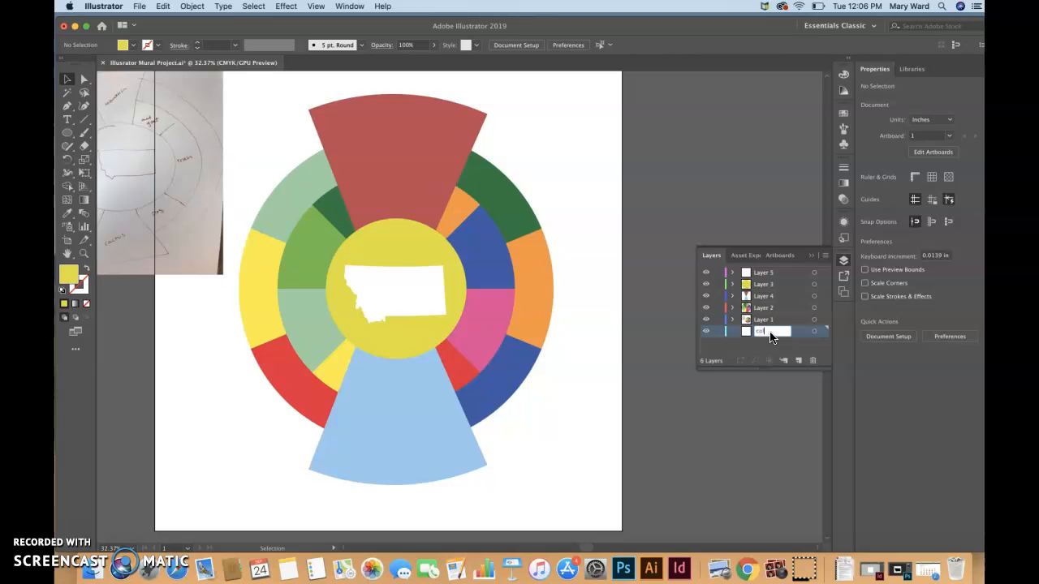
{"action": "left_click", "coordinate": [658, 349]}
Place the three 2019-09-24 screenshots from 10.44.39, 10.44.27 and 10.44.13 AM as linked images beside the artwork on the colors layer
{"action": "left_click", "coordinate": [139, 7]}
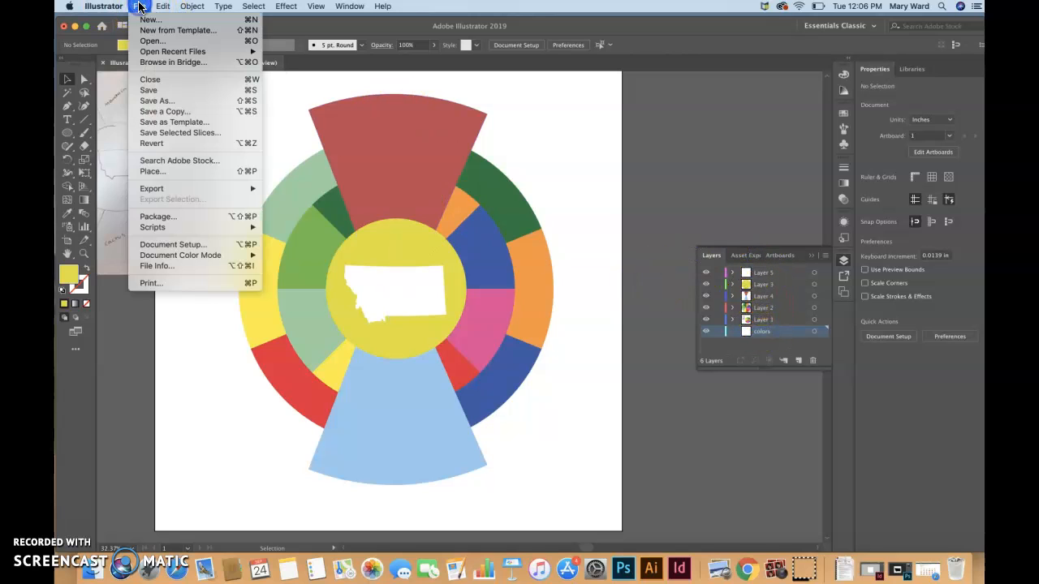
{"action": "left_click", "coordinate": [186, 174]}
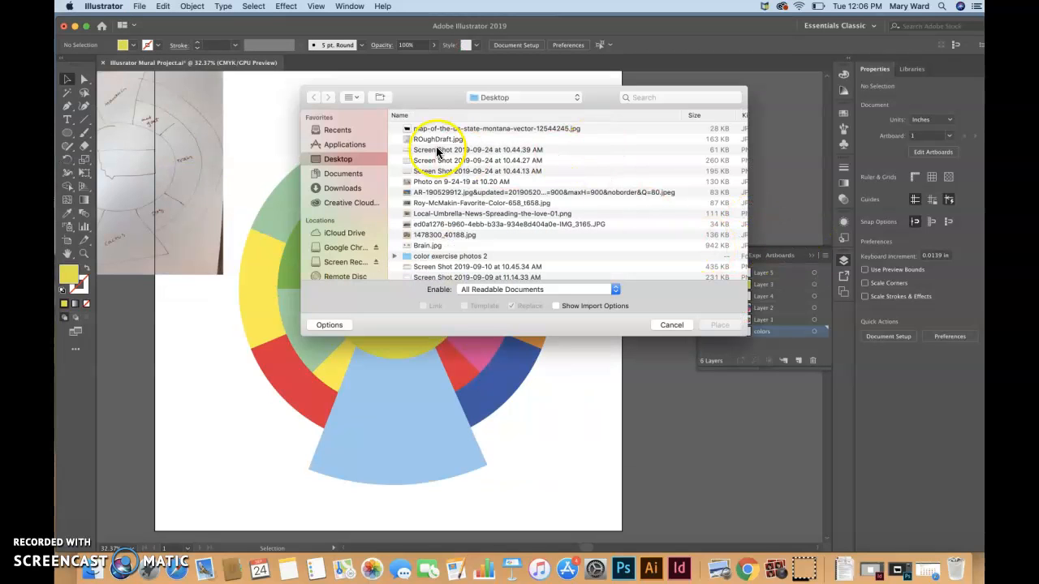
{"action": "left_click", "coordinate": [445, 151]}
{"action": "left_click", "coordinate": [449, 170], "text": "shift"}
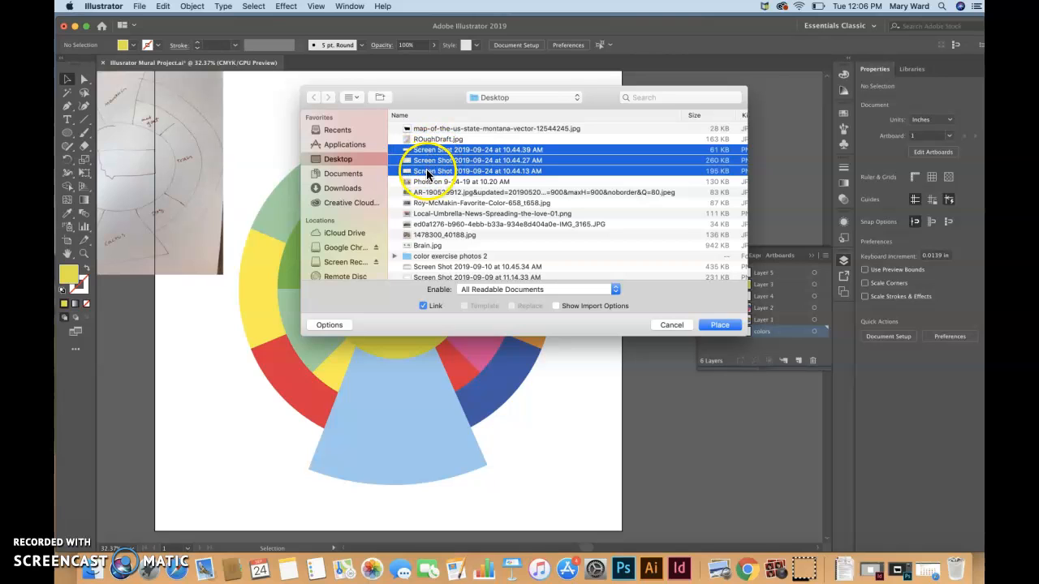
{"action": "left_click", "coordinate": [449, 151]}
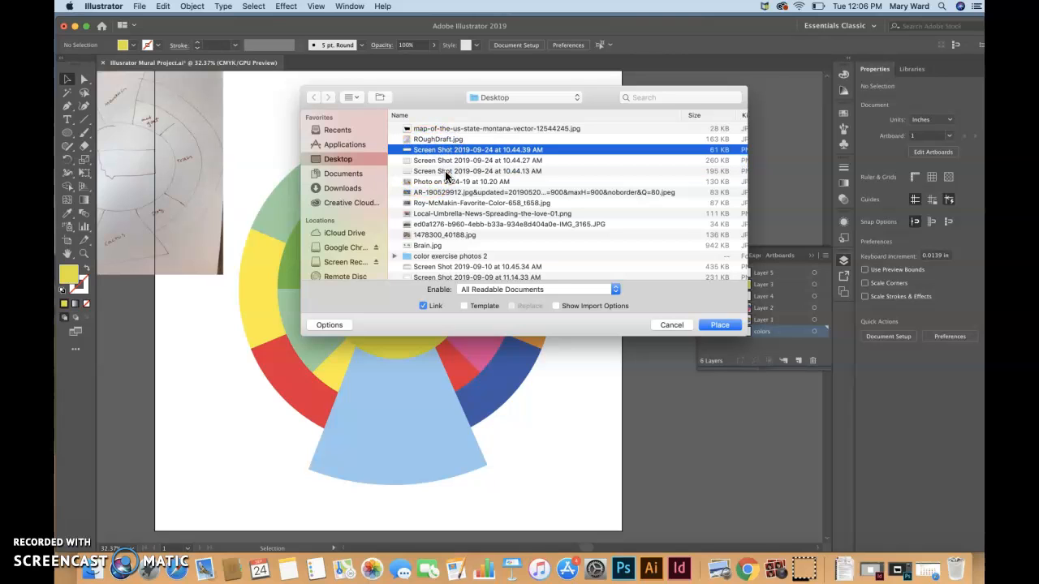
{"action": "left_click", "coordinate": [445, 173], "text": "shift"}
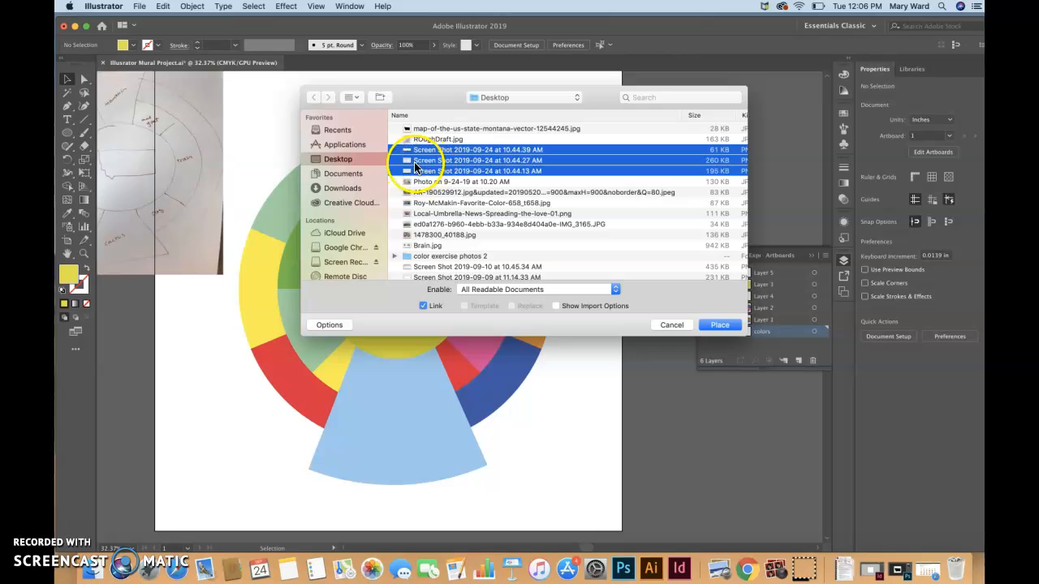
{"action": "left_click", "coordinate": [719, 327]}
{"action": "left_click", "coordinate": [544, 114]}
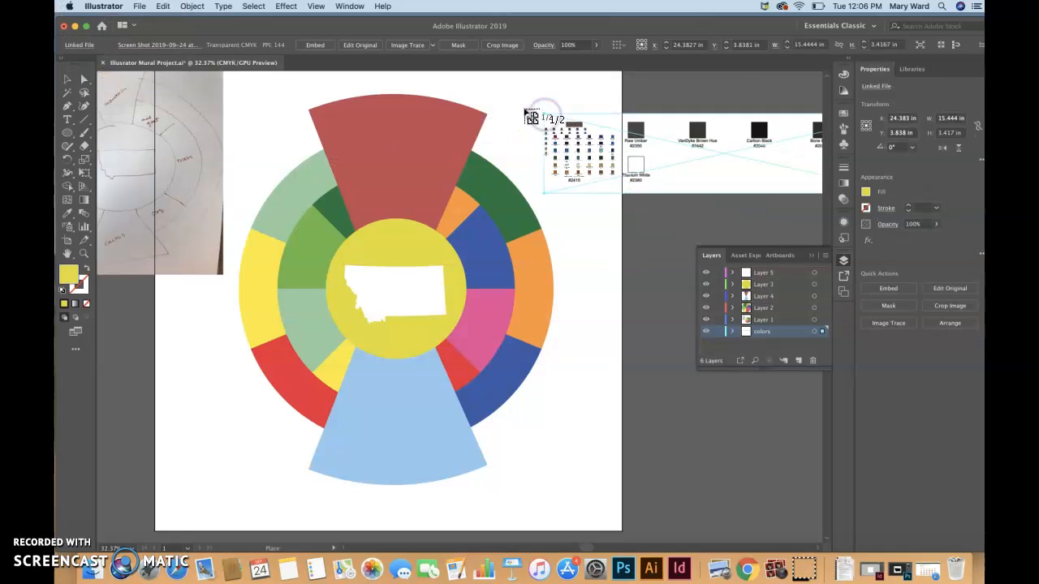
{"action": "left_click", "coordinate": [523, 103]}
{"action": "left_click", "coordinate": [501, 102]}
{"action": "left_click", "coordinate": [687, 218]}
{"action": "left_click", "coordinate": [810, 255]}
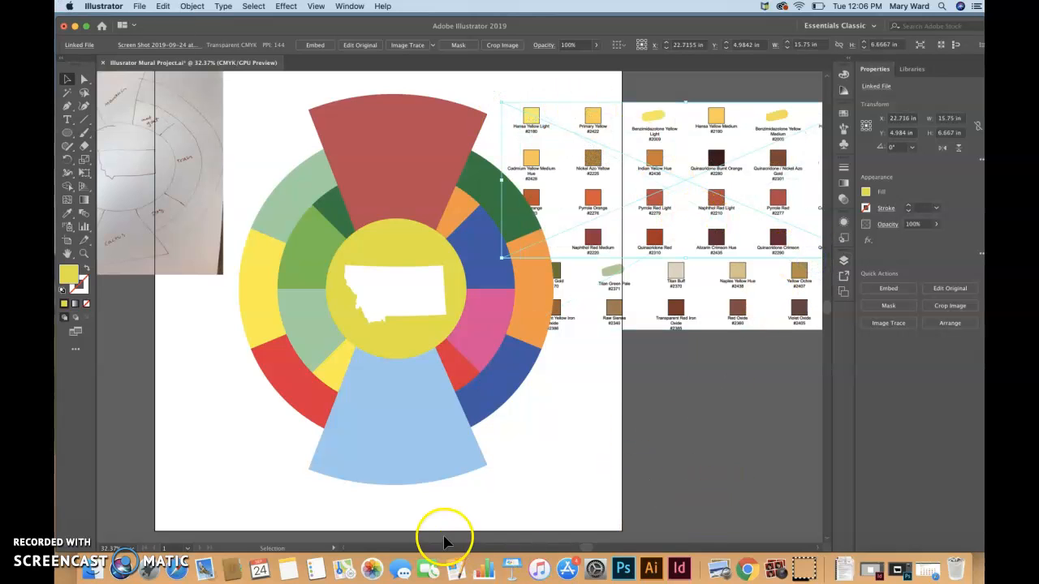
Stack the three color charts vertically beside the wheel, with blues and greens above, yellows and reds between, and blacks and whites below
{"action": "scroll", "coordinate": [593, 550], "scroll_direction": "right", "scroll_amount": 3}
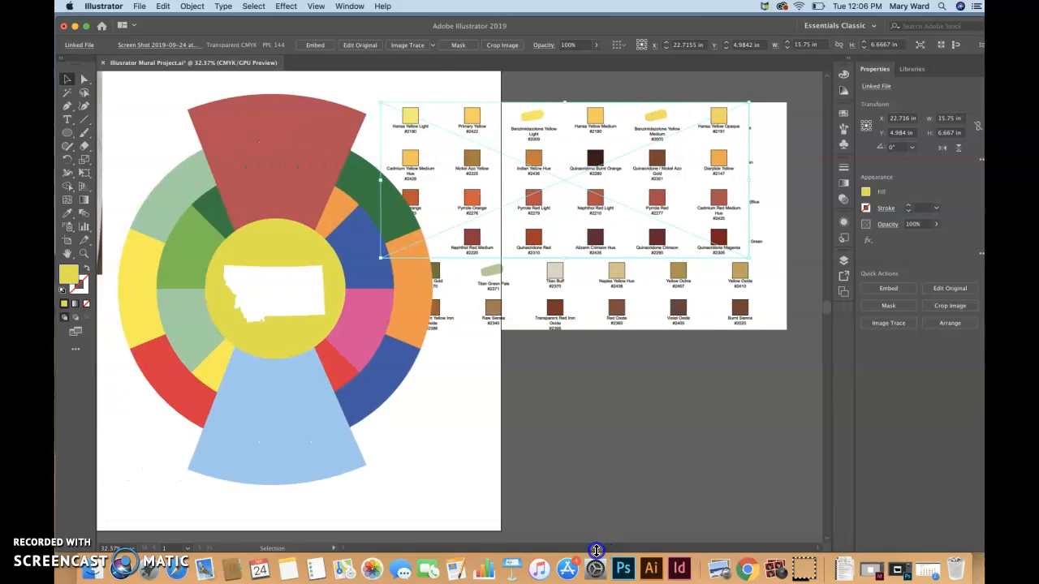
{"action": "scroll", "coordinate": [595, 551], "scroll_direction": "left", "scroll_amount": 1}
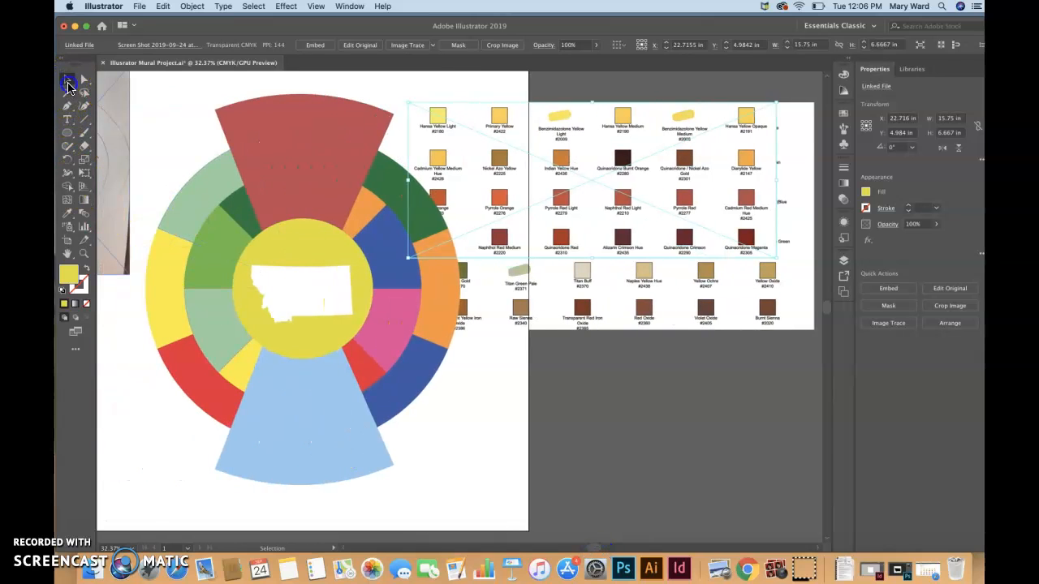
{"action": "left_click_drag", "start_coordinate": [608, 204], "coordinate": [658, 445]}
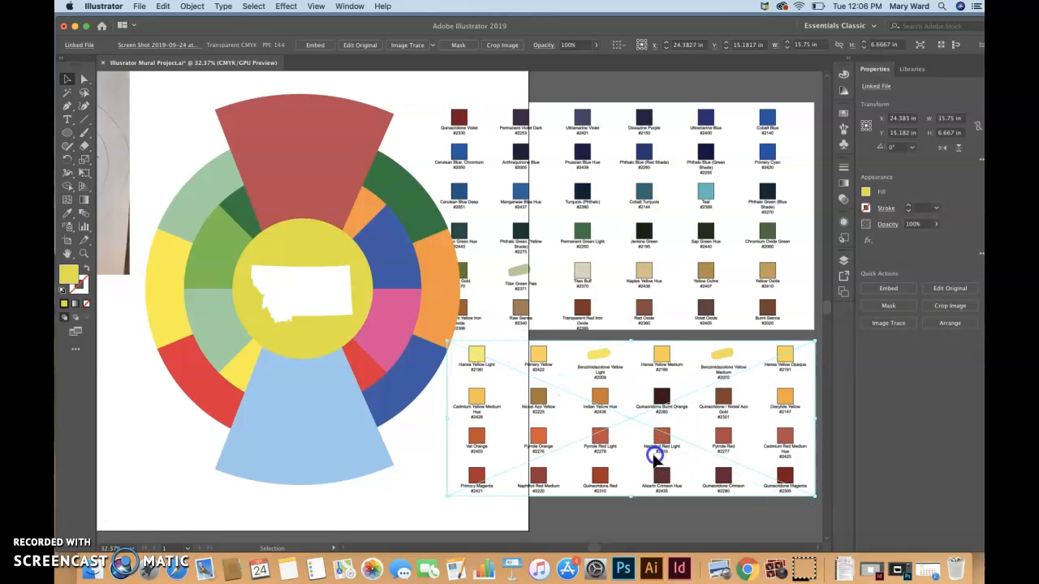
{"action": "left_click_drag", "start_coordinate": [635, 307], "coordinate": [659, 261]}
{"action": "left_click_drag", "start_coordinate": [638, 415], "coordinate": [658, 403]}
{"action": "left_click_drag", "start_coordinate": [662, 200], "coordinate": [529, 270]}
{"action": "left_click_drag", "start_coordinate": [740, 154], "coordinate": [754, 505]}
{"action": "left_click_drag", "start_coordinate": [638, 274], "coordinate": [800, 209]}
{"action": "left_click", "coordinate": [560, 276]}
{"action": "left_click_drag", "start_coordinate": [552, 271], "coordinate": [566, 271]}
Align the three stacked color chart images by their horizontal centers
{"action": "left_click", "coordinate": [470, 224]}
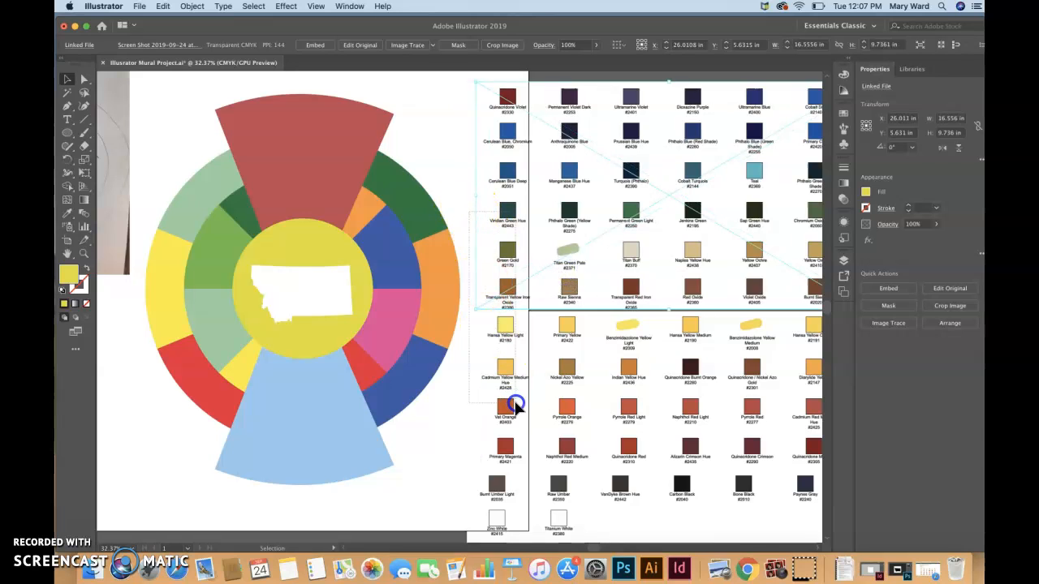
{"action": "left_click", "coordinate": [563, 524], "text": "shift"}
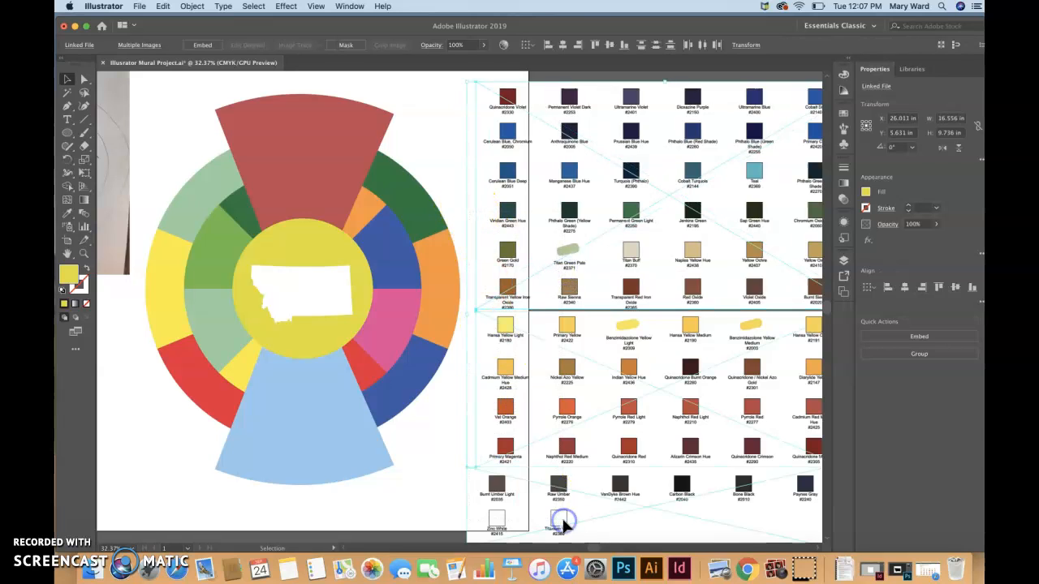
{"action": "left_click", "coordinate": [561, 44]}
{"action": "left_click", "coordinate": [442, 426]}
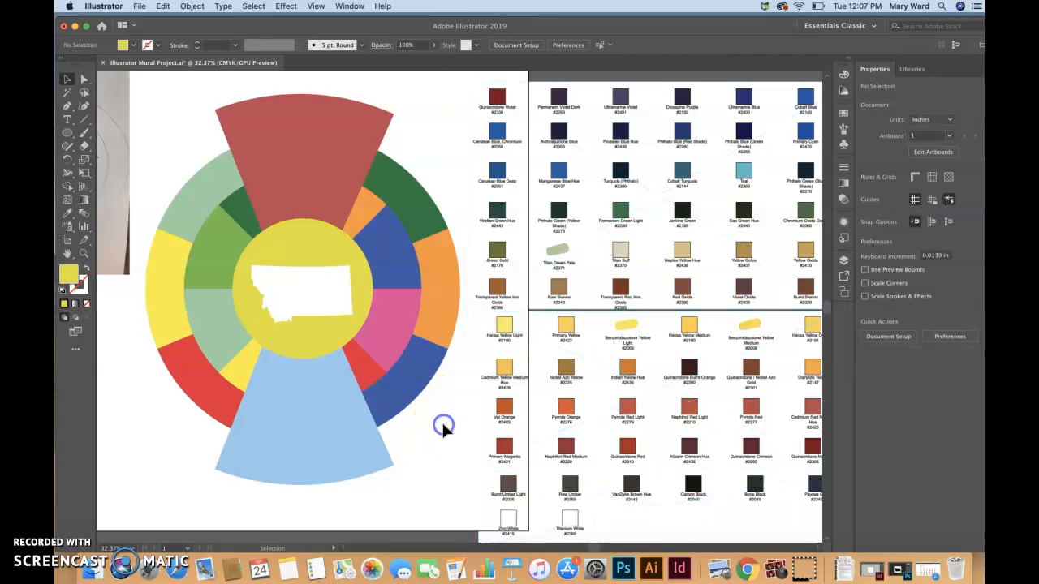
Select the three stacked color chart images and group them
{"action": "left_click", "coordinate": [629, 509]}
{"action": "left_click", "coordinate": [623, 422], "text": "shift"}
{"action": "left_click", "coordinate": [605, 263], "text": "shift"}
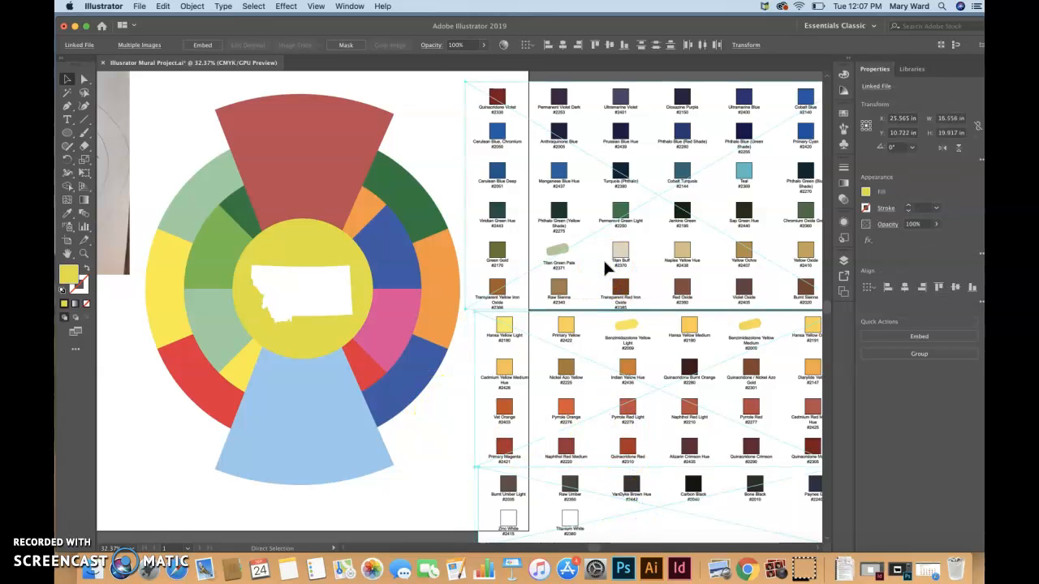
{"action": "key", "text": "super+g"}
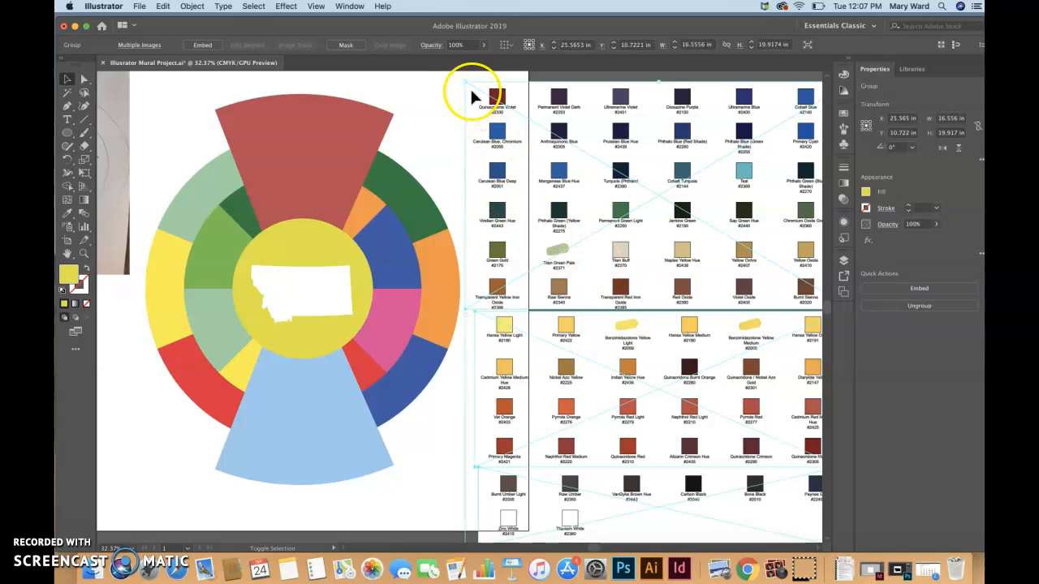
Scale the grouped color charts down to about 8.6 by 10.3 in and place the group just outside the artboard's edge
{"action": "left_click_drag", "start_coordinate": [465, 82], "coordinate": [652, 227]}
{"action": "left_click_drag", "start_coordinate": [705, 367], "coordinate": [592, 181]}
{"action": "left_click", "coordinate": [655, 237]}
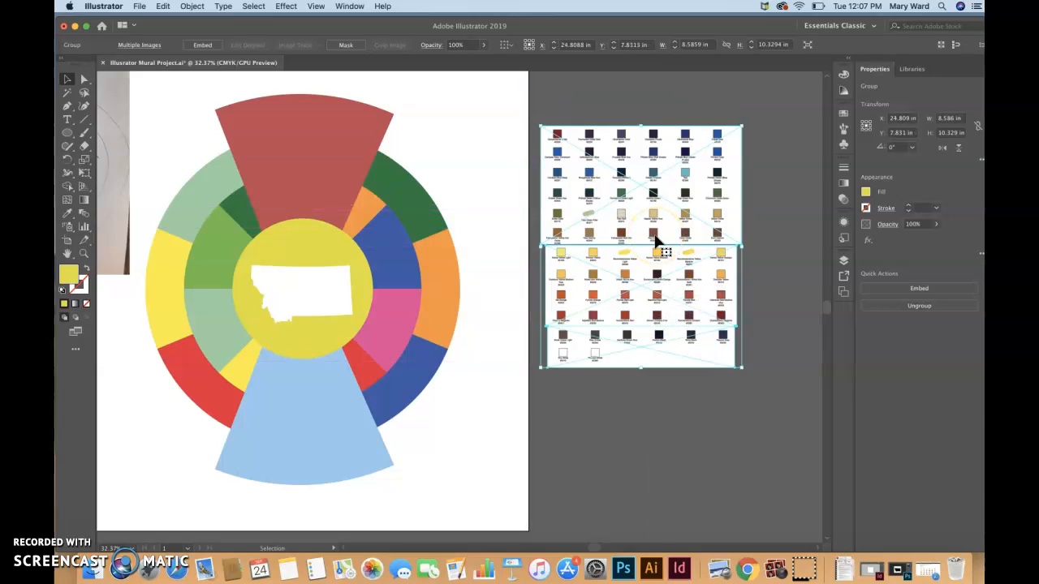
{"action": "left_click", "coordinate": [485, 126]}
{"action": "left_click", "coordinate": [637, 310]}
Show and enlarge the swatch collection, and create a new color group named "Mural Colors"
{"action": "left_click", "coordinate": [845, 113]}
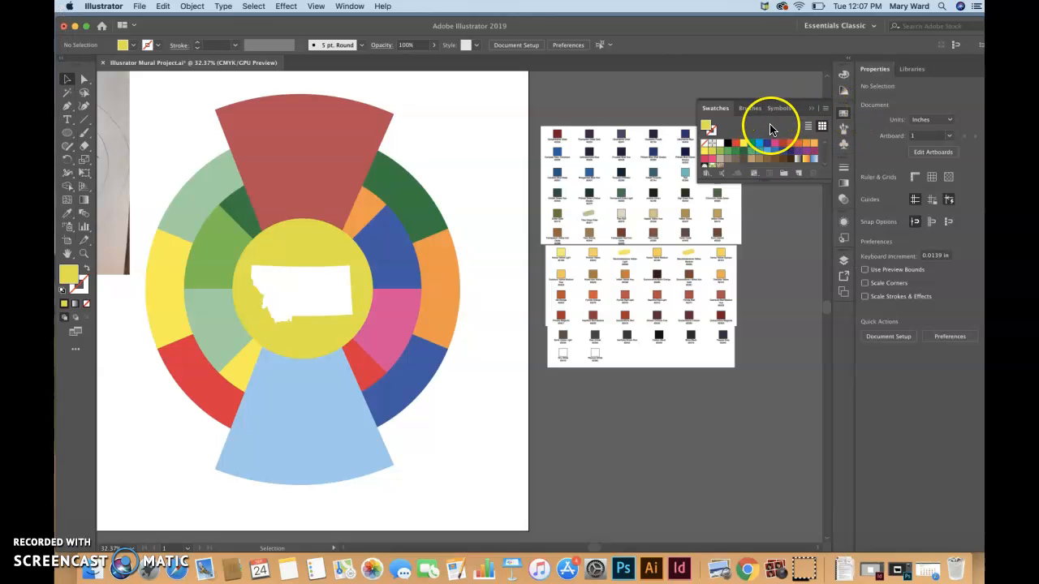
{"action": "left_click_drag", "start_coordinate": [758, 179], "coordinate": [772, 243]}
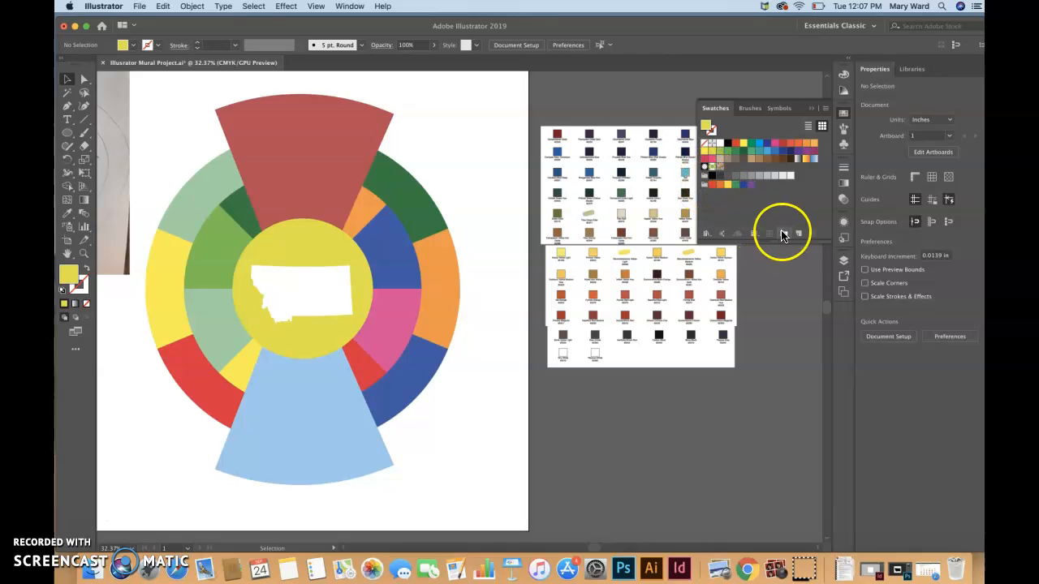
{"action": "left_click", "coordinate": [785, 237]}
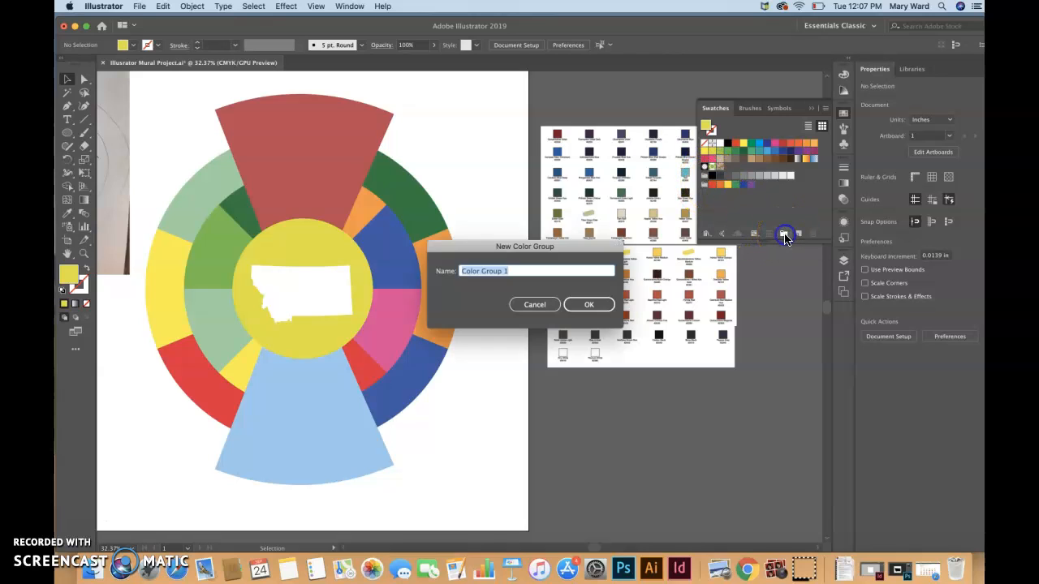
{"action": "type", "text": "Mural Colors"}
{"action": "left_click", "coordinate": [587, 303]}
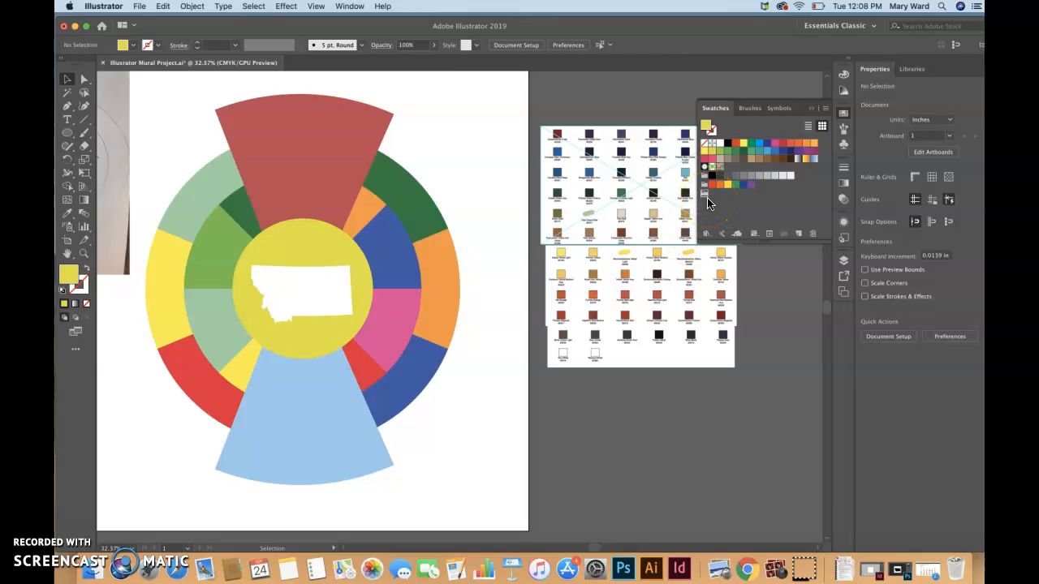
Move the color chart group closer to the wheel, overlapping the artboard edge and clear of the swatches
{"action": "left_click", "coordinate": [607, 138]}
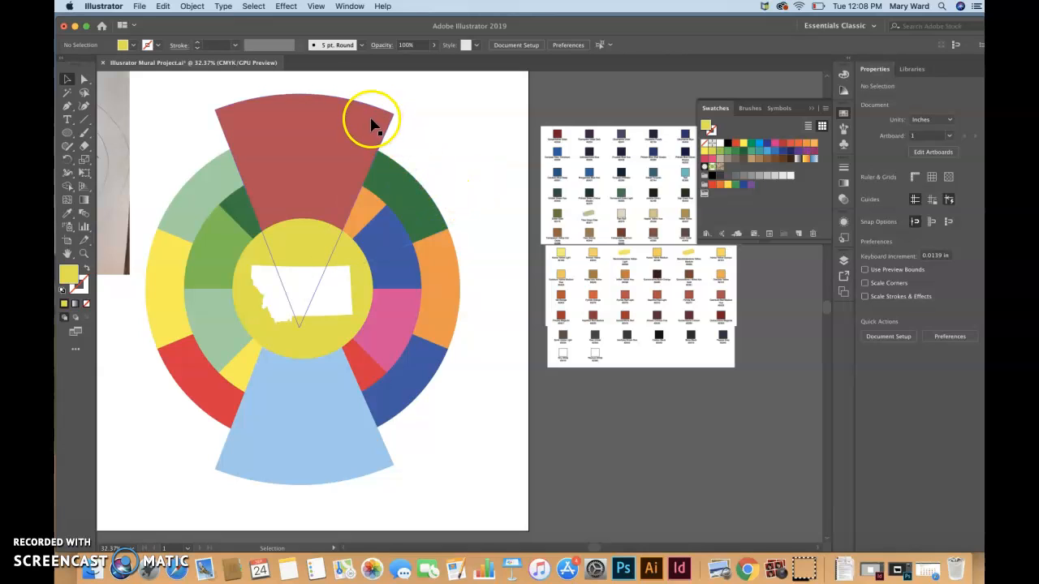
{"action": "left_click", "coordinate": [306, 245]}
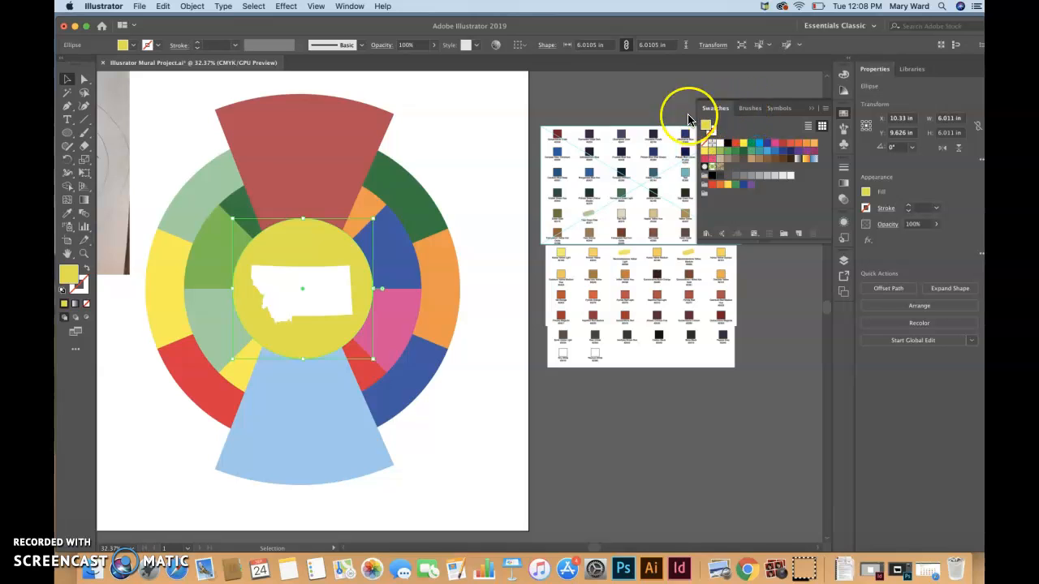
{"action": "left_click_drag", "start_coordinate": [643, 142], "coordinate": [605, 139]}
{"action": "left_click", "coordinate": [719, 303]}
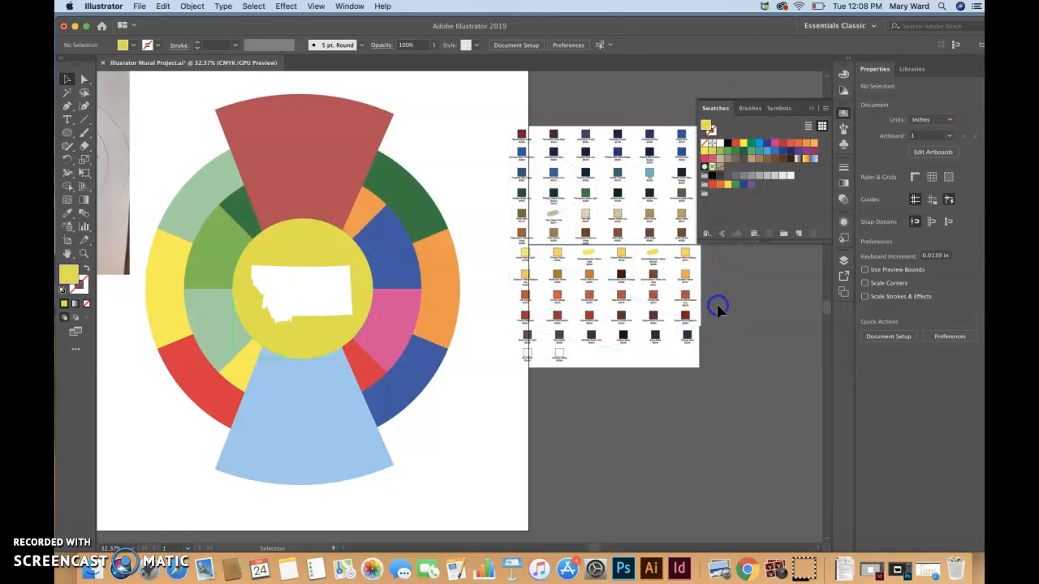
Sample Titan Green Pale #2371 from the chart with the Eyedropper and add it to the Mural Colors group
{"action": "left_click", "coordinate": [86, 255]}
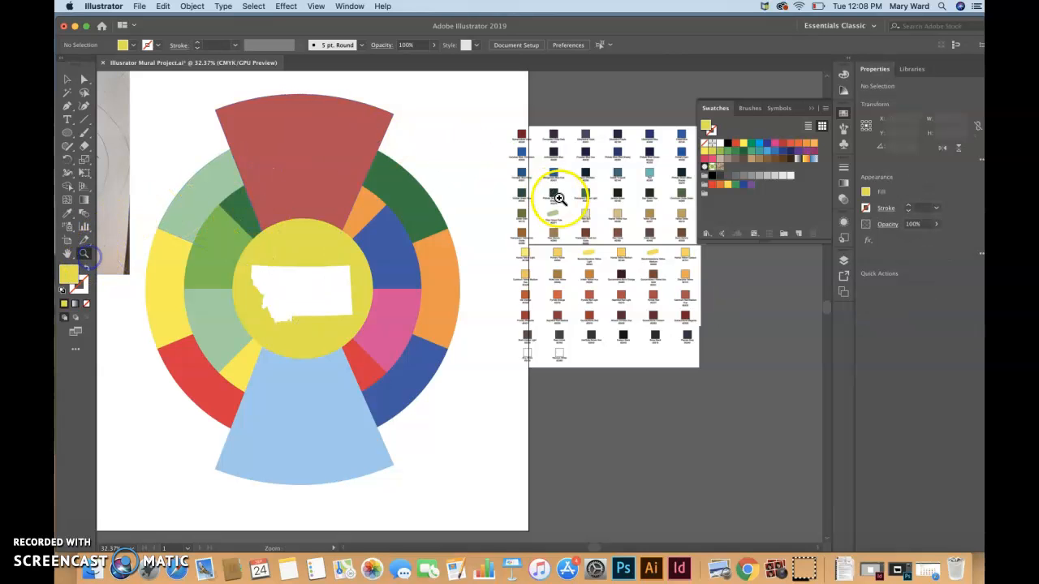
{"action": "left_click_drag", "start_coordinate": [557, 209], "coordinate": [576, 231]}
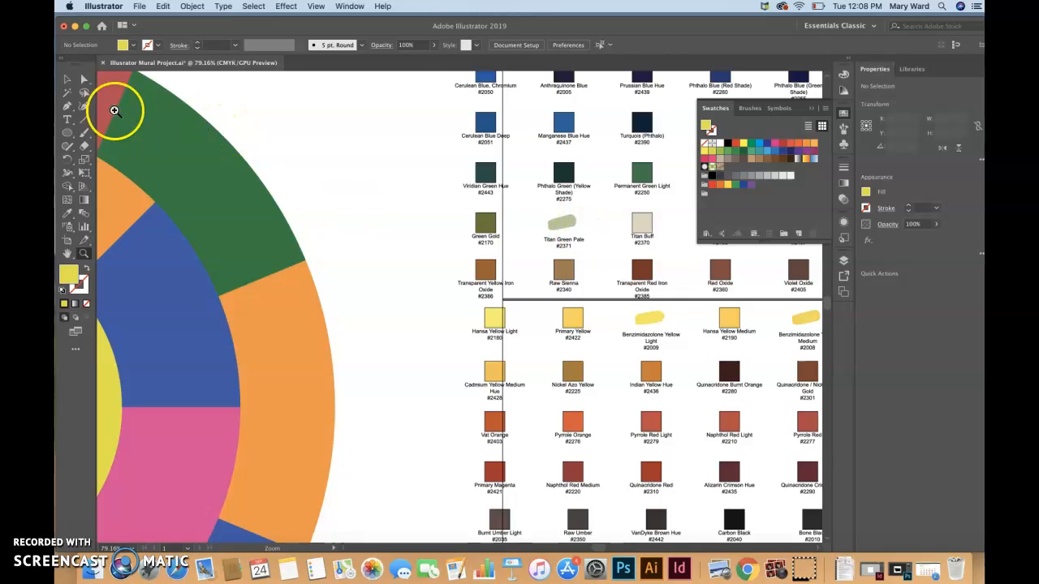
{"action": "left_click", "coordinate": [67, 79]}
{"action": "left_click_drag", "start_coordinate": [426, 291], "coordinate": [361, 274]}
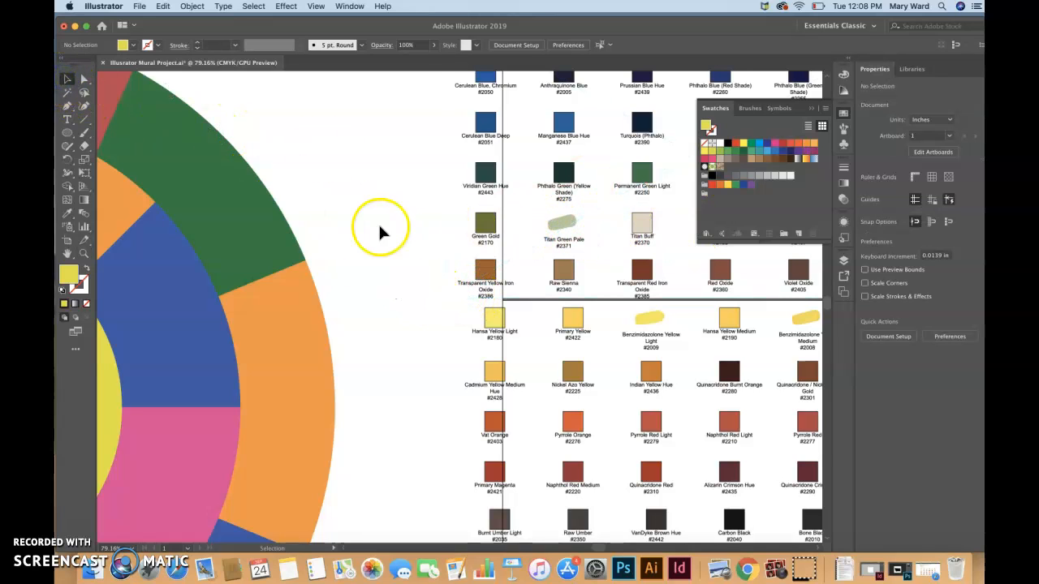
{"action": "left_click", "coordinate": [67, 216]}
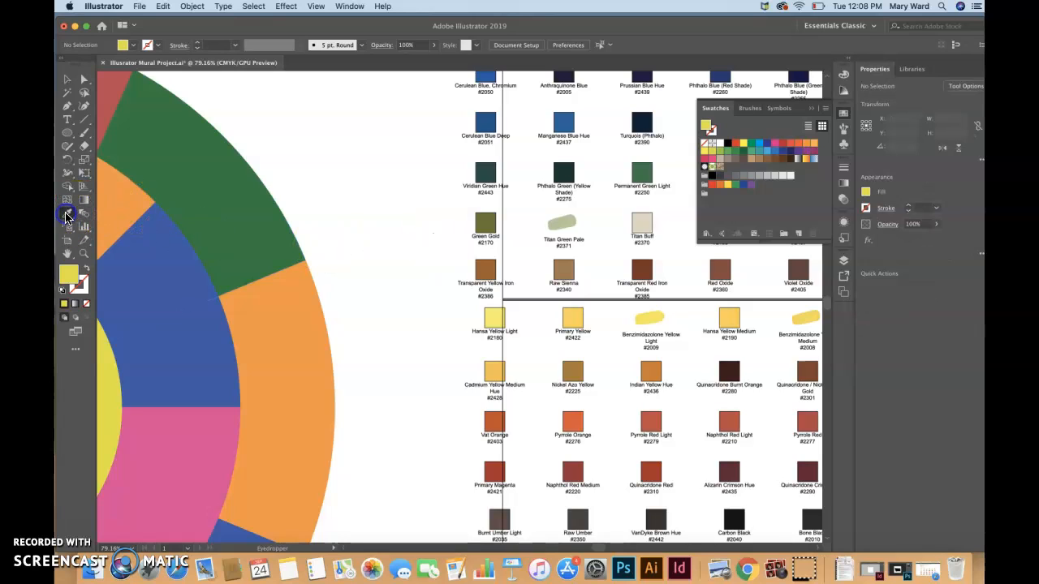
{"action": "left_click", "coordinate": [562, 225]}
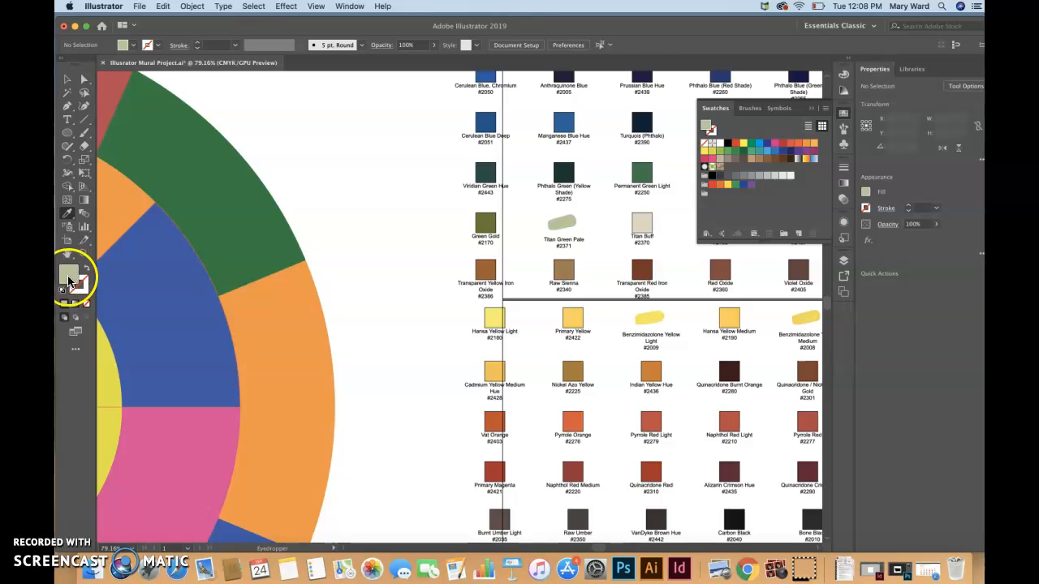
{"action": "left_click_drag", "start_coordinate": [69, 278], "coordinate": [505, 215]}
{"action": "left_click_drag", "start_coordinate": [585, 181], "coordinate": [707, 197]}
{"action": "left_click", "coordinate": [706, 197]}
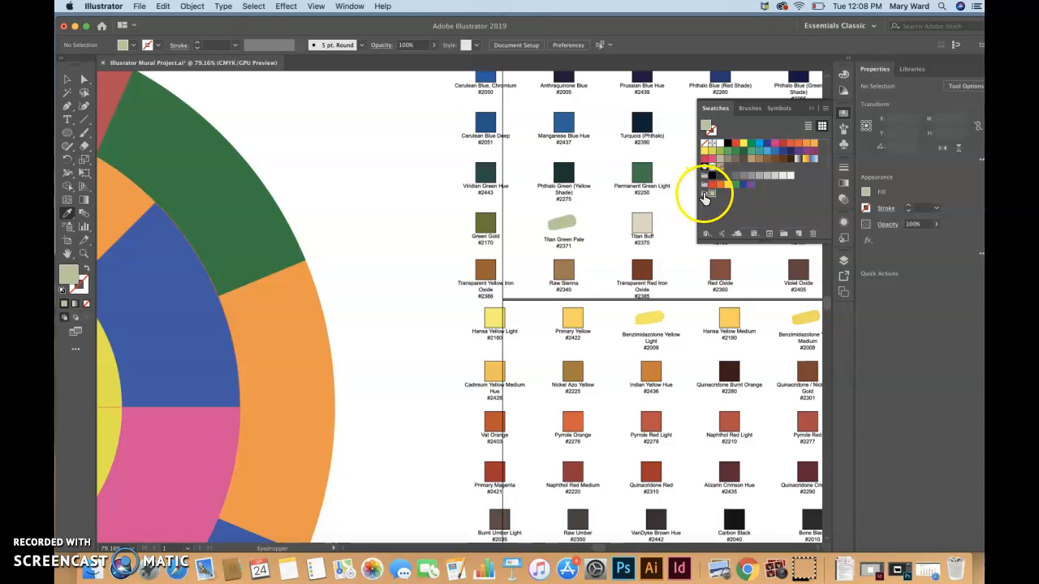
{"action": "left_click", "coordinate": [712, 195]}
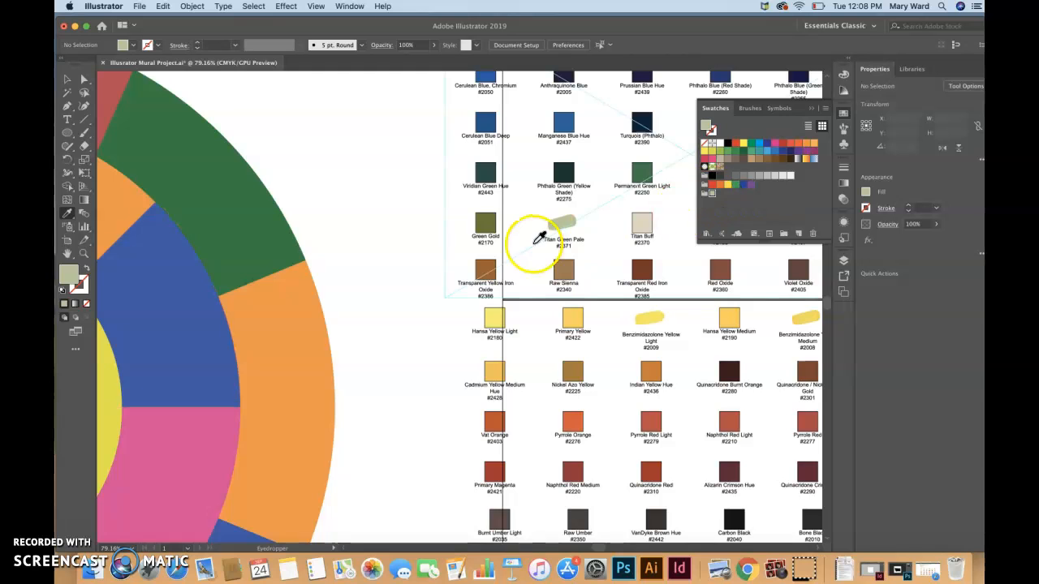
{"action": "left_click", "coordinate": [66, 80]}
{"action": "left_click", "coordinate": [387, 195]}
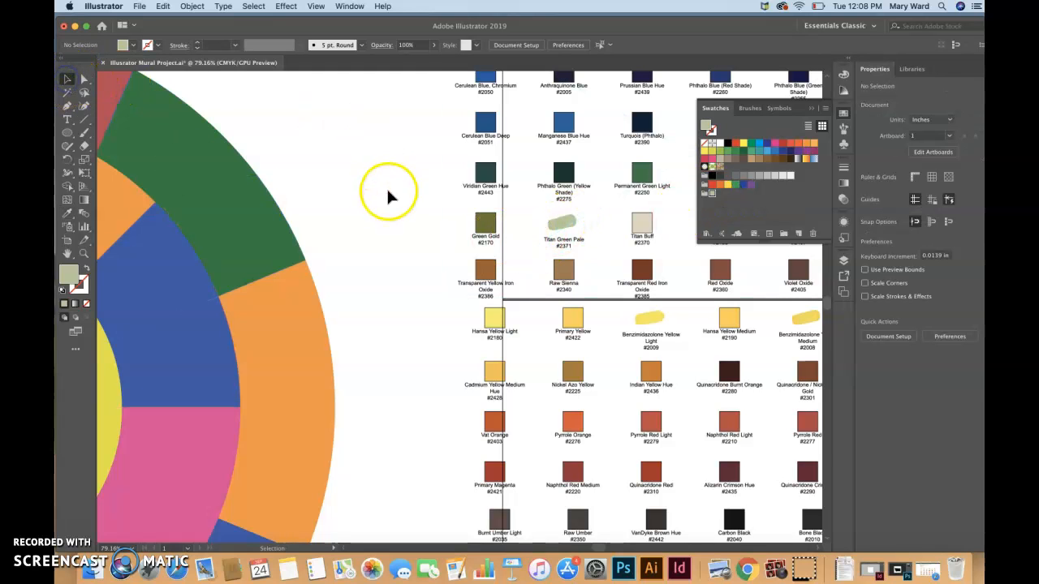
Create a white global process swatch in the Mural Colors group with C, M and Y set to 0
{"action": "scroll", "coordinate": [386, 188], "scroll_direction": "right", "scroll_amount": 5}
{"action": "scroll", "coordinate": [388, 194], "scroll_direction": "right", "scroll_amount": 3}
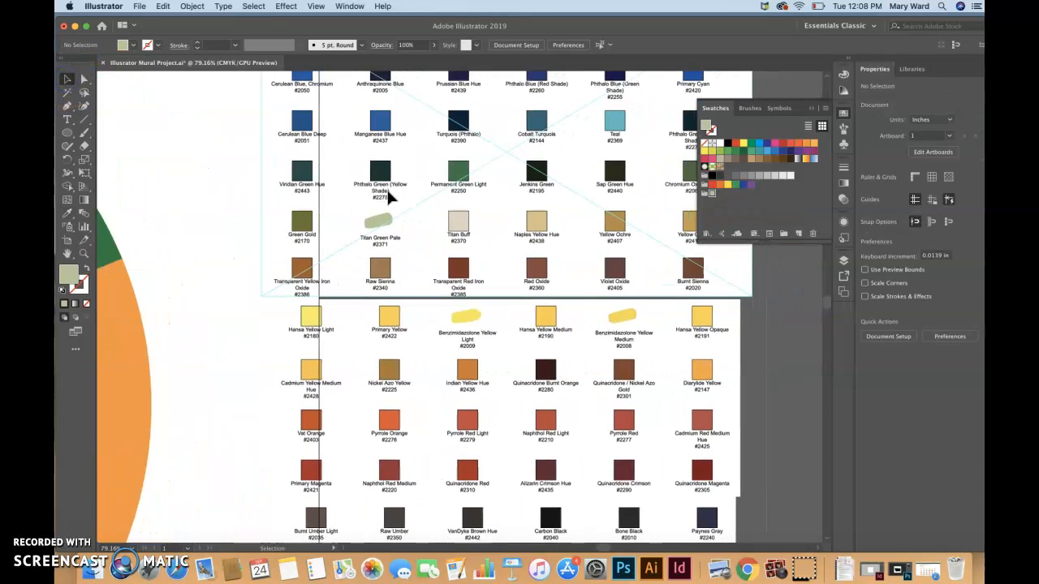
{"action": "left_click", "coordinate": [424, 234]}
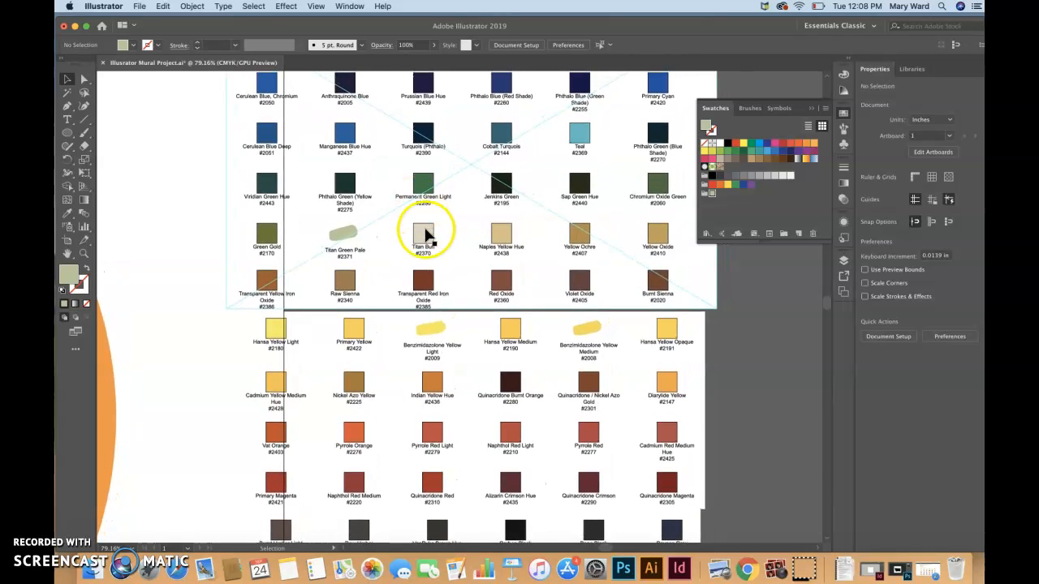
{"action": "scroll", "coordinate": [452, 260], "scroll_direction": "down", "scroll_amount": 3}
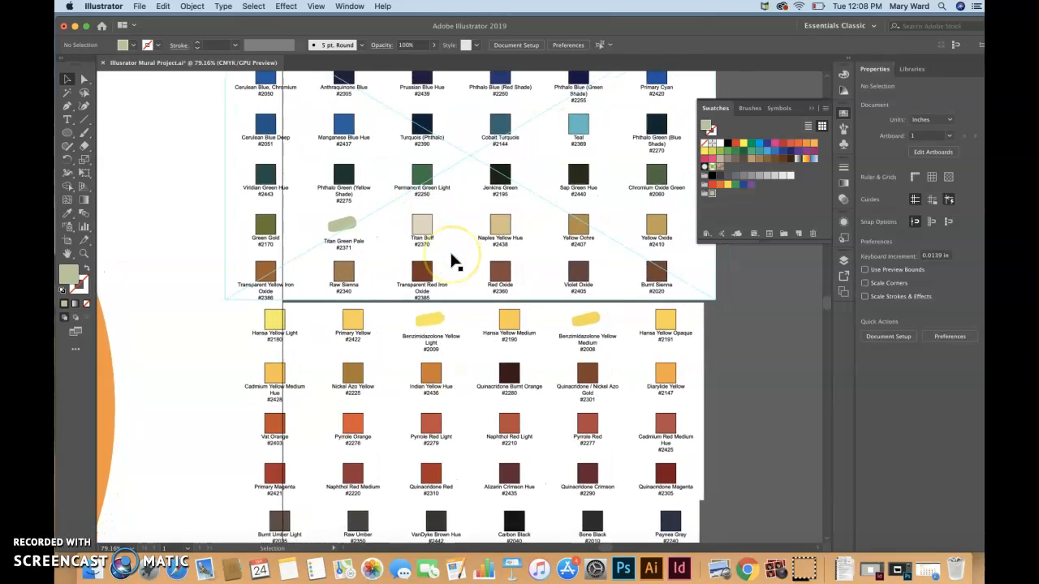
{"action": "left_click", "coordinate": [430, 457]}
{"action": "left_click", "coordinate": [353, 486]}
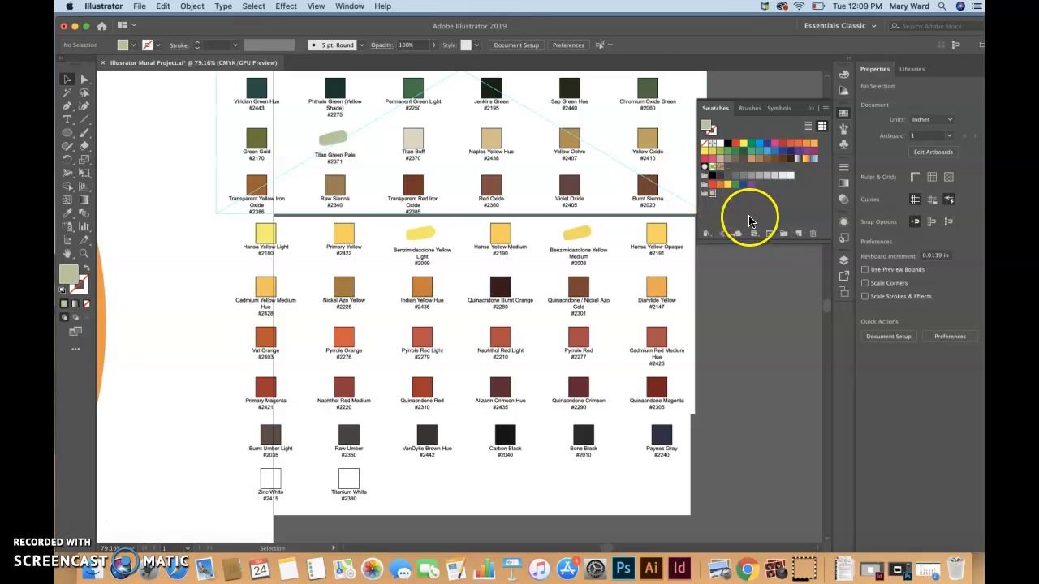
{"action": "left_click", "coordinate": [798, 235]}
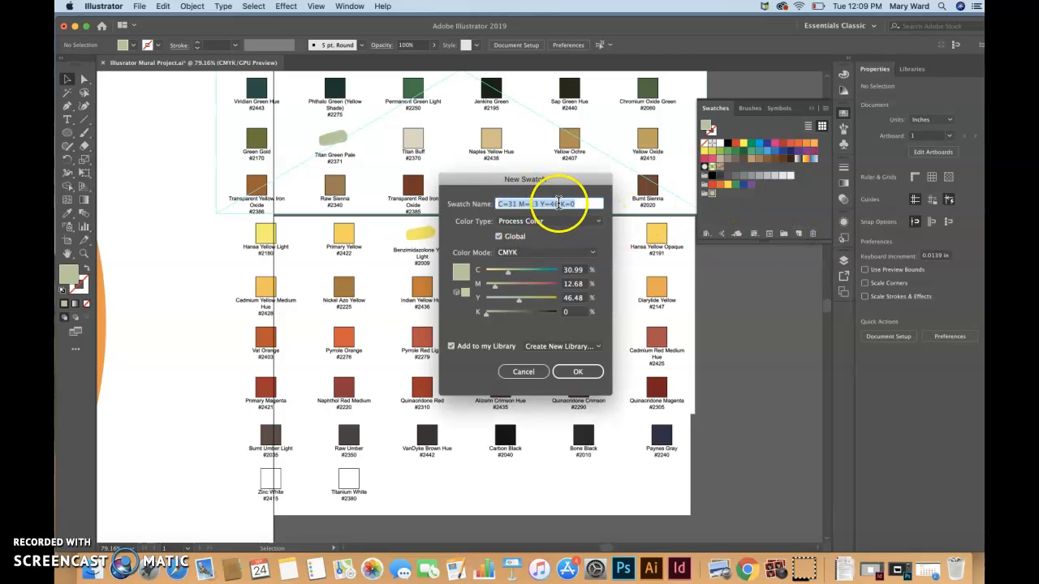
{"action": "left_click_drag", "start_coordinate": [579, 271], "coordinate": [548, 301]}
{"action": "type", "text": "000"}
{"action": "left_click", "coordinate": [578, 369]}
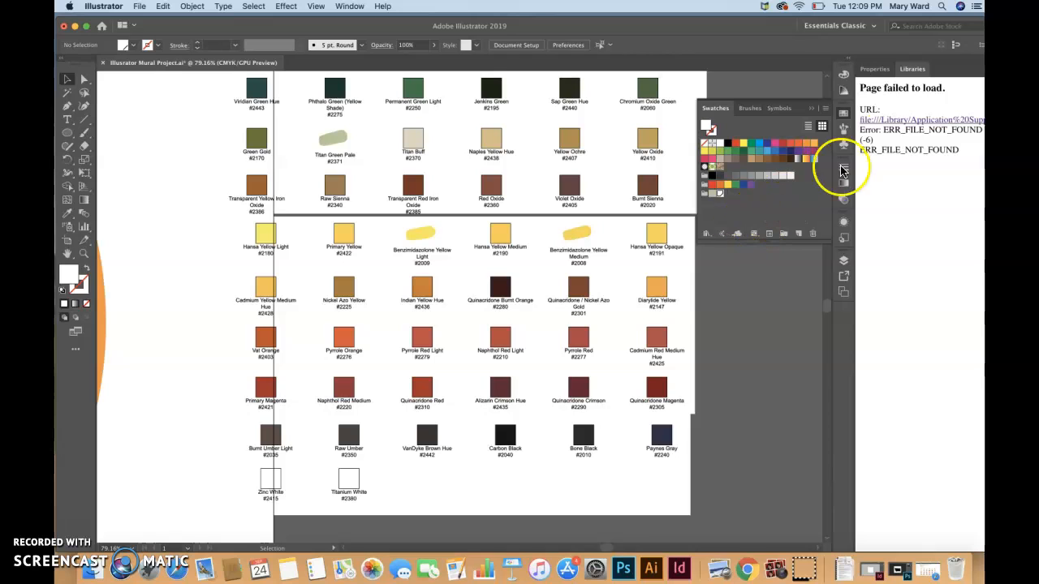
{"action": "left_click", "coordinate": [877, 69]}
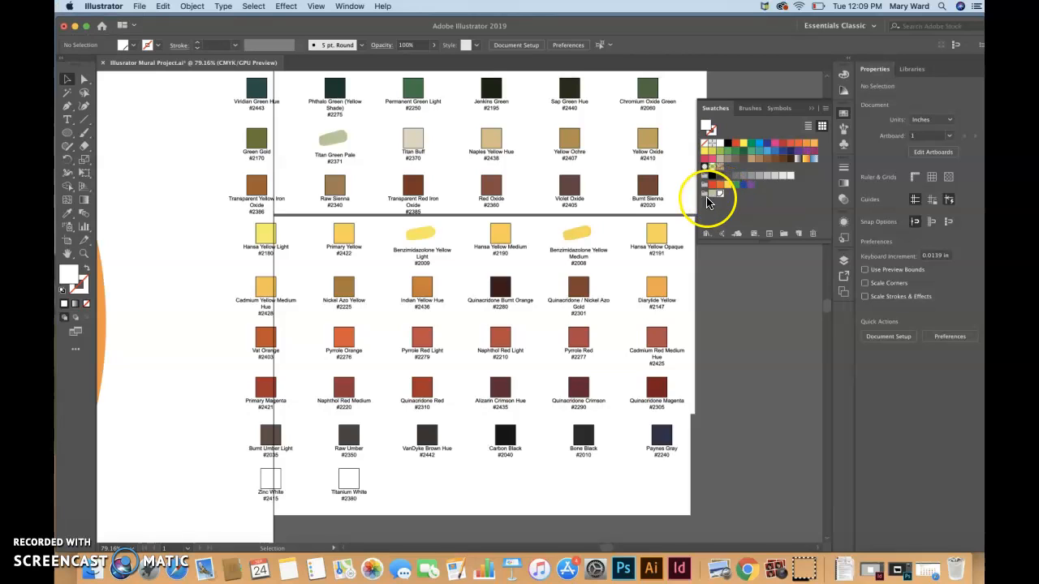
{"action": "left_click", "coordinate": [785, 350]}
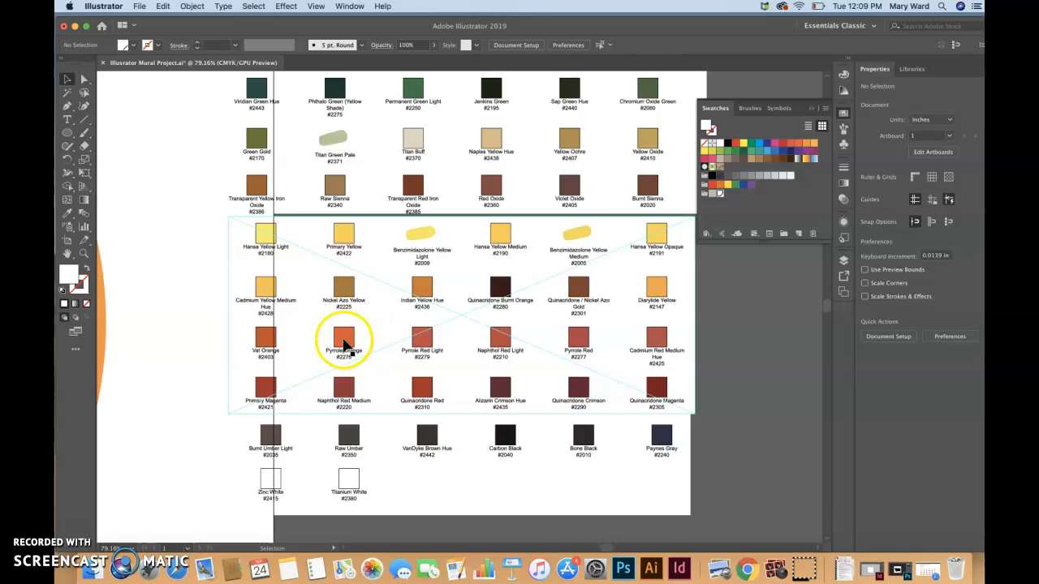
Sample Pyrrole Orange #2276 from the chart with the Eyedropper and add it to the Mural Colors group
{"action": "left_click", "coordinate": [67, 213]}
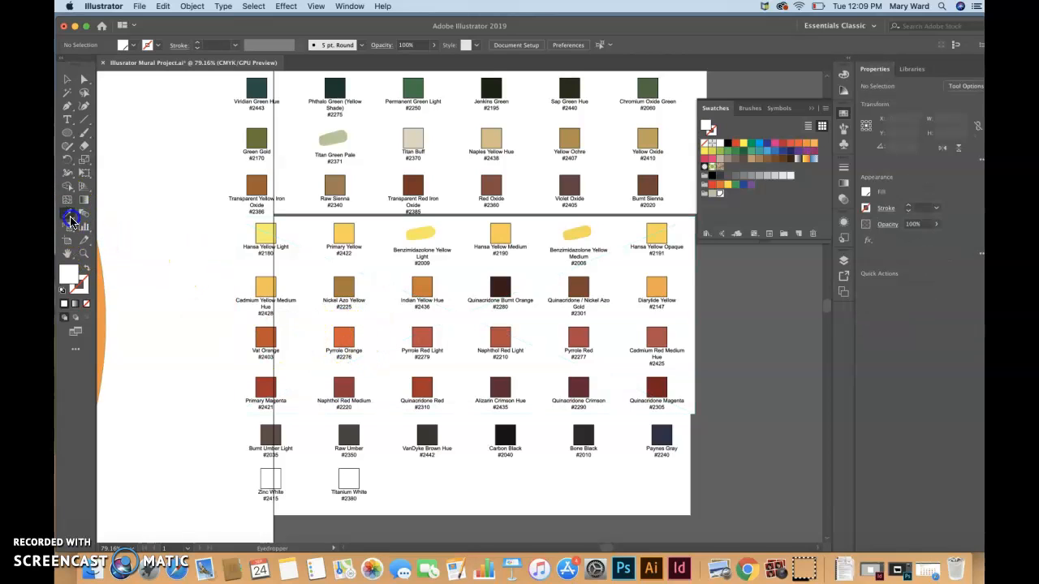
{"action": "left_click", "coordinate": [339, 322]}
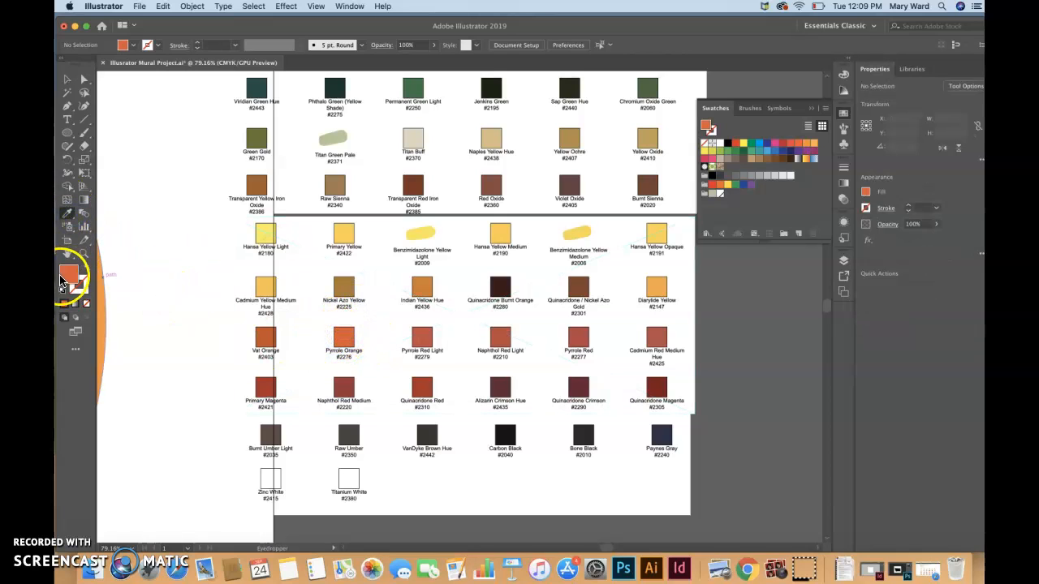
{"action": "left_click_drag", "start_coordinate": [206, 267], "coordinate": [427, 258]}
{"action": "left_click_drag", "start_coordinate": [497, 236], "coordinate": [704, 194]}
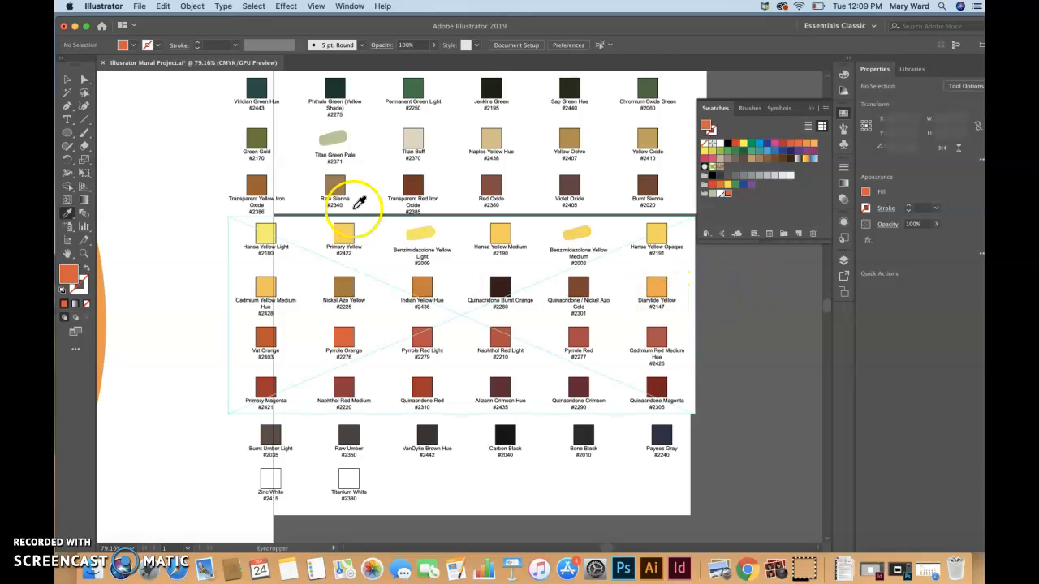
{"action": "left_click", "coordinate": [67, 78]}
{"action": "left_click", "coordinate": [171, 170]}
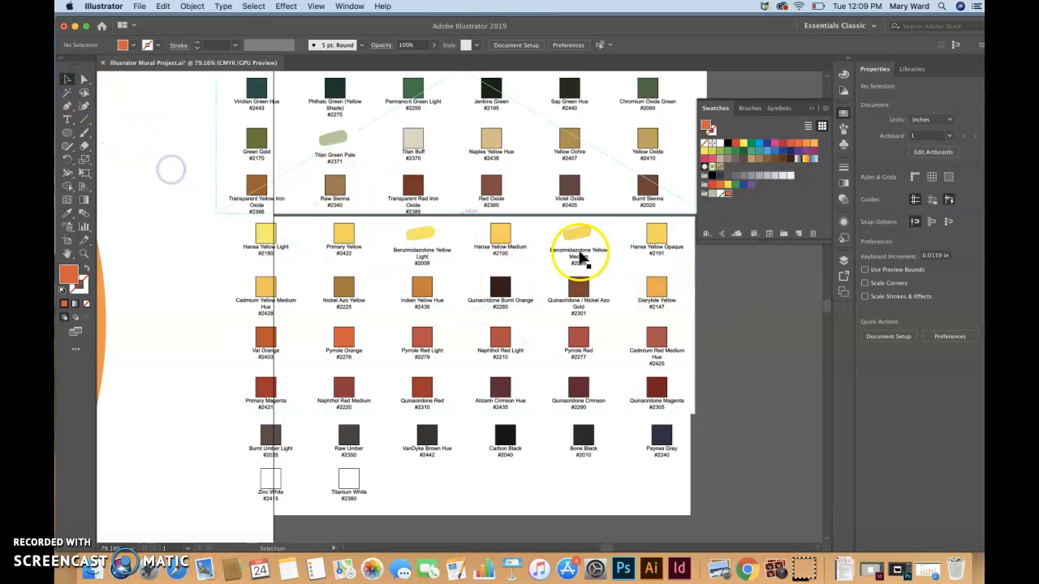
Sample Hansa Yellow Medium #2190 from the chart with the Eyedropper and add it to the Mural Colors group
{"action": "left_click", "coordinate": [68, 213]}
{"action": "left_click", "coordinate": [654, 288]}
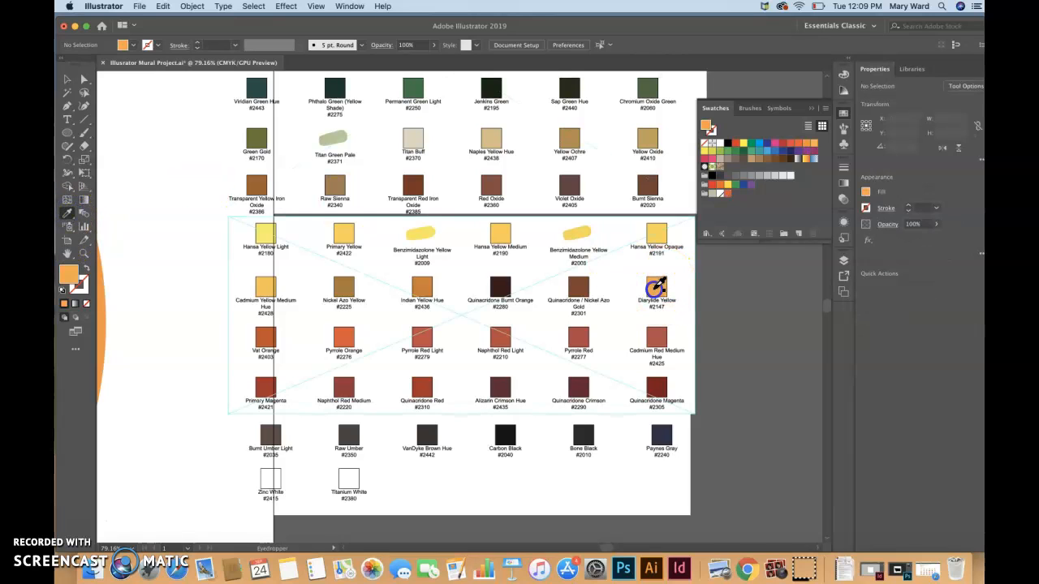
{"action": "left_click", "coordinate": [625, 294]}
{"action": "left_click", "coordinate": [499, 238]}
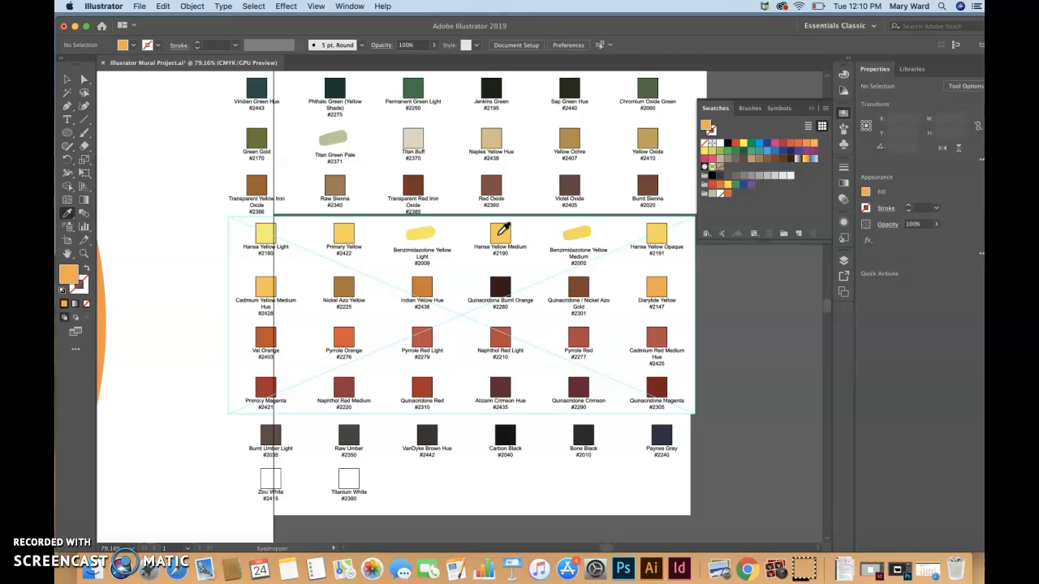
{"action": "left_click", "coordinate": [501, 236]}
{"action": "left_click_drag", "start_coordinate": [68, 280], "coordinate": [704, 197]}
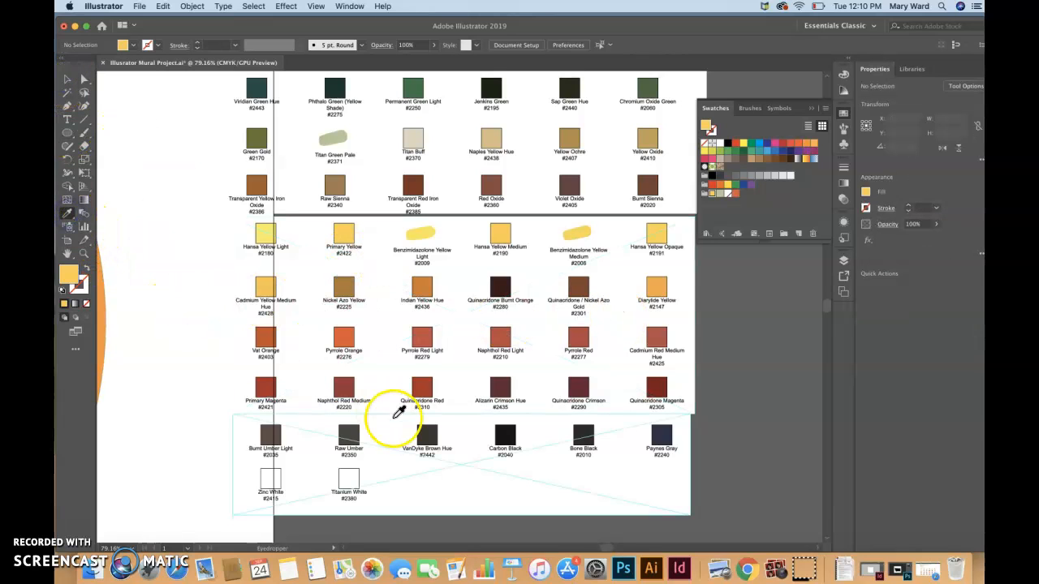
Sample Naphthol Red Medium #2220 from the chart with the Eyedropper and add it to the Mural Colors group
{"action": "left_click", "coordinate": [344, 383]}
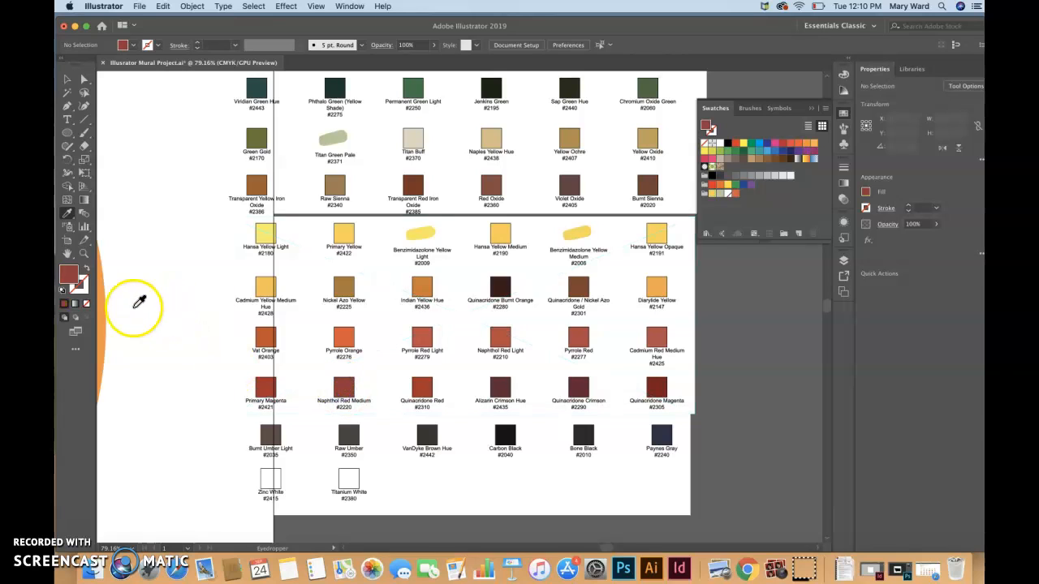
{"action": "left_click_drag", "start_coordinate": [67, 280], "coordinate": [325, 258]}
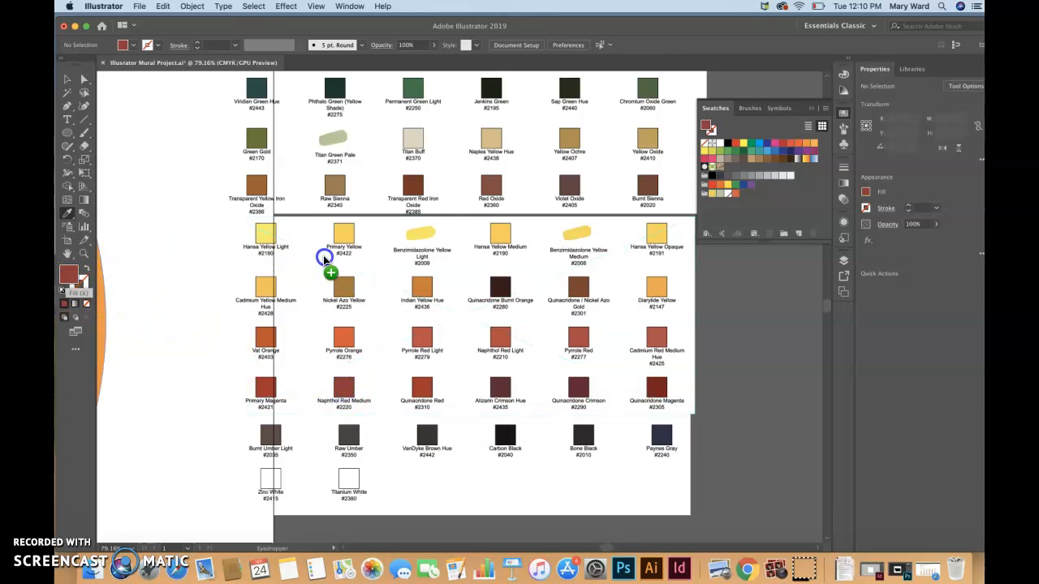
{"action": "left_click_drag", "start_coordinate": [696, 212], "coordinate": [706, 198]}
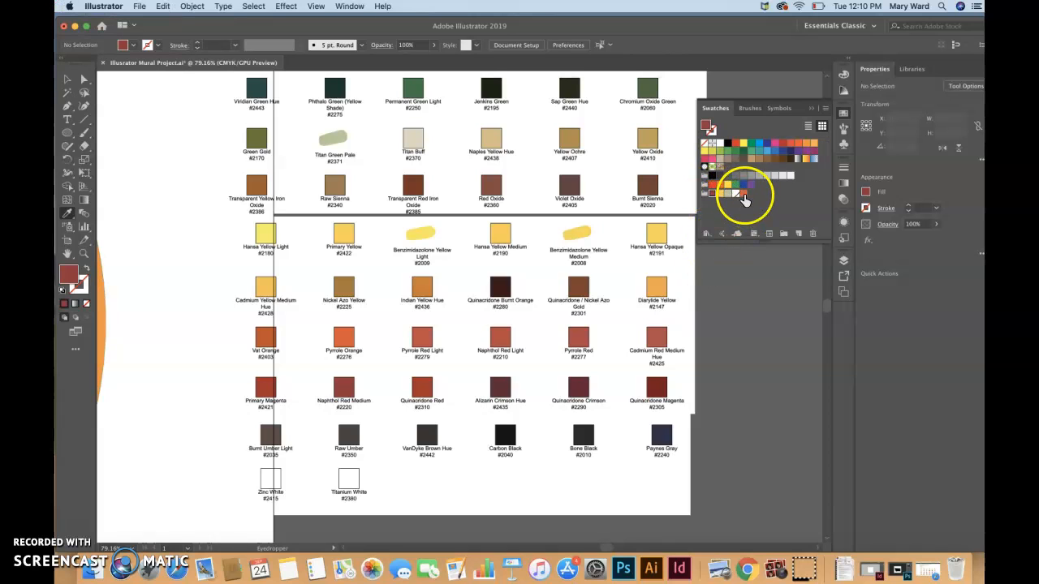
{"action": "left_click", "coordinate": [738, 197]}
{"action": "left_click", "coordinate": [63, 83]}
Sample Viridian Green Hue #2443 from the chart with the Eyedropper and add it to the Mural Colors group
{"action": "scroll", "coordinate": [162, 156], "scroll_direction": "up", "scroll_amount": 3}
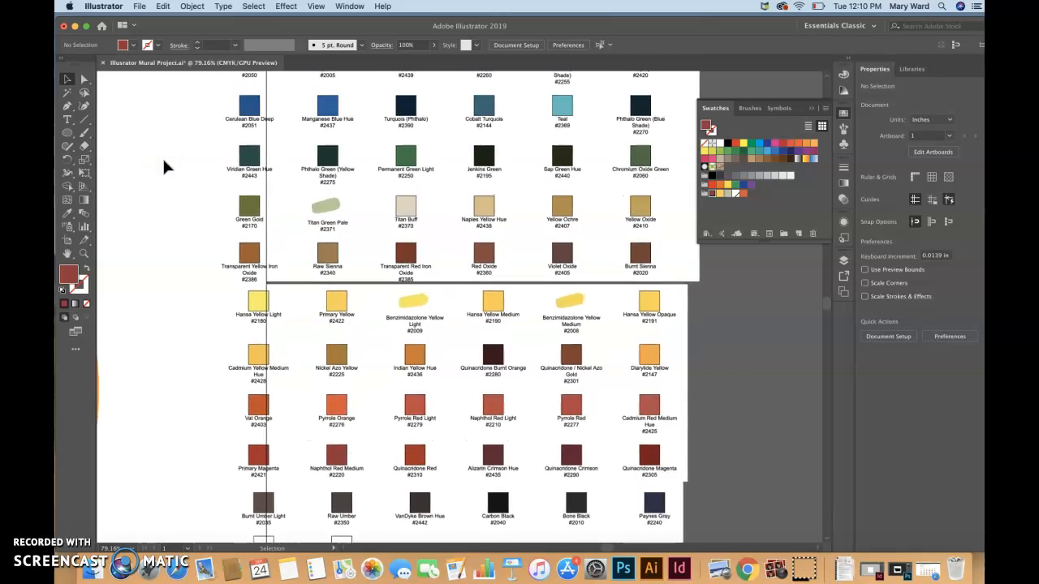
{"action": "scroll", "coordinate": [165, 167], "scroll_direction": "up", "scroll_amount": 5}
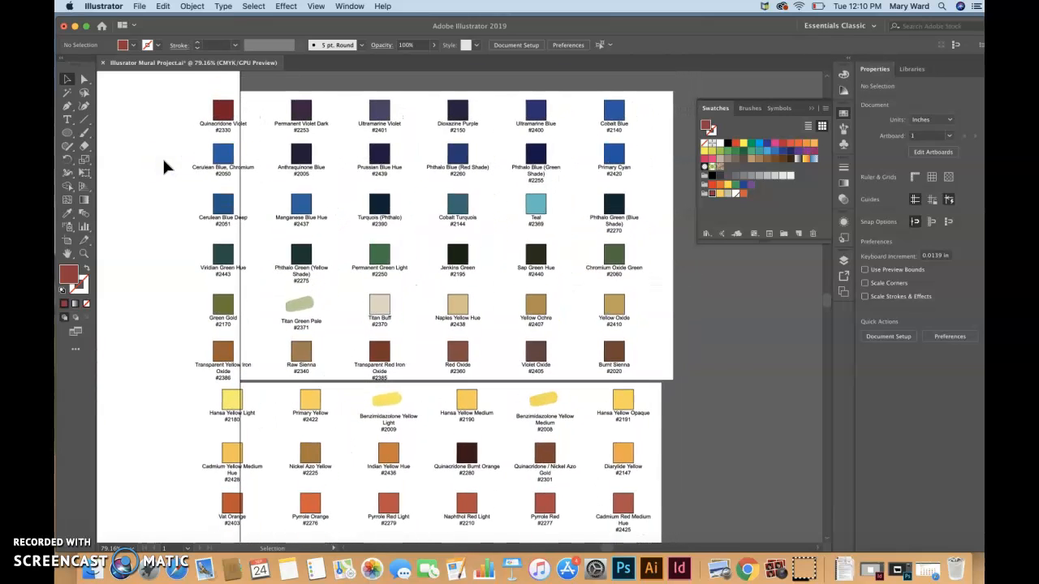
{"action": "scroll", "coordinate": [164, 165], "scroll_direction": "up", "scroll_amount": 2}
{"action": "left_click", "coordinate": [69, 215]}
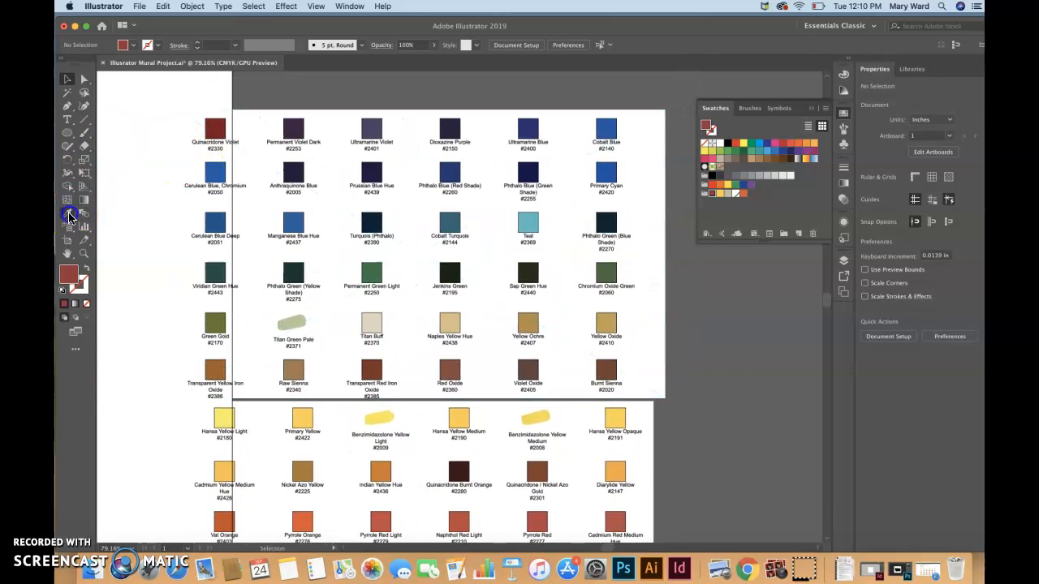
{"action": "left_click", "coordinate": [217, 274]}
{"action": "left_click_drag", "start_coordinate": [314, 263], "coordinate": [706, 196]}
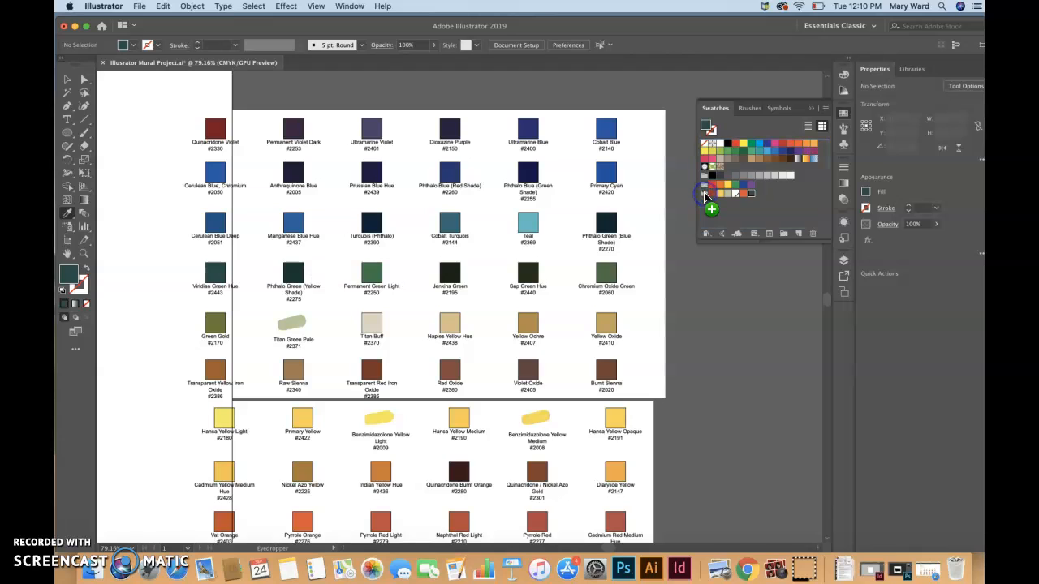
{"action": "left_click", "coordinate": [67, 79]}
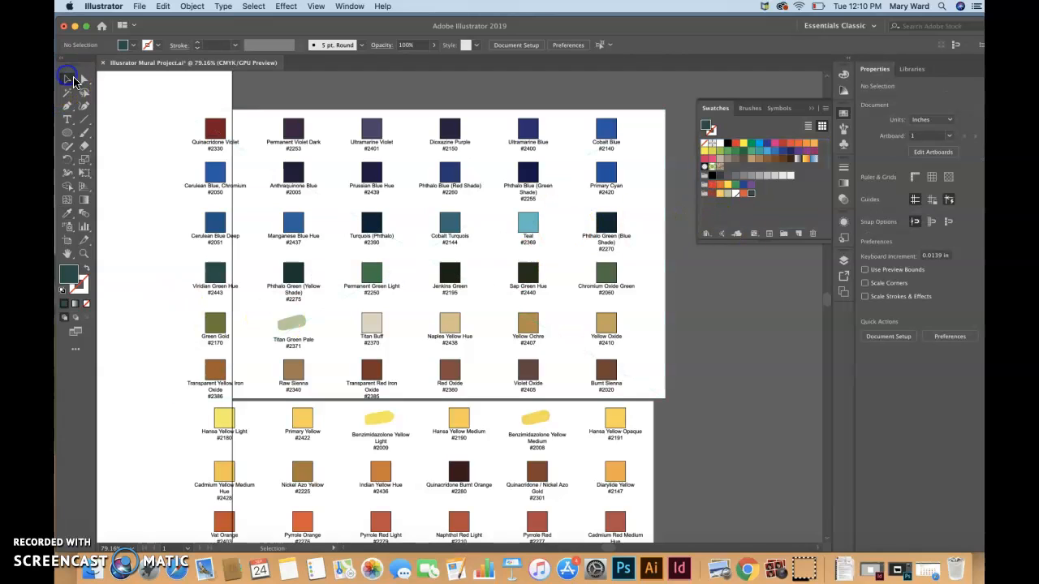
Sample Phthalo Blue (Red Shade) #2260 from the chart with the Eyedropper and add it to the Mural Colors group
{"action": "left_click", "coordinate": [67, 213]}
{"action": "left_click", "coordinate": [411, 162]}
{"action": "left_click", "coordinate": [460, 177]}
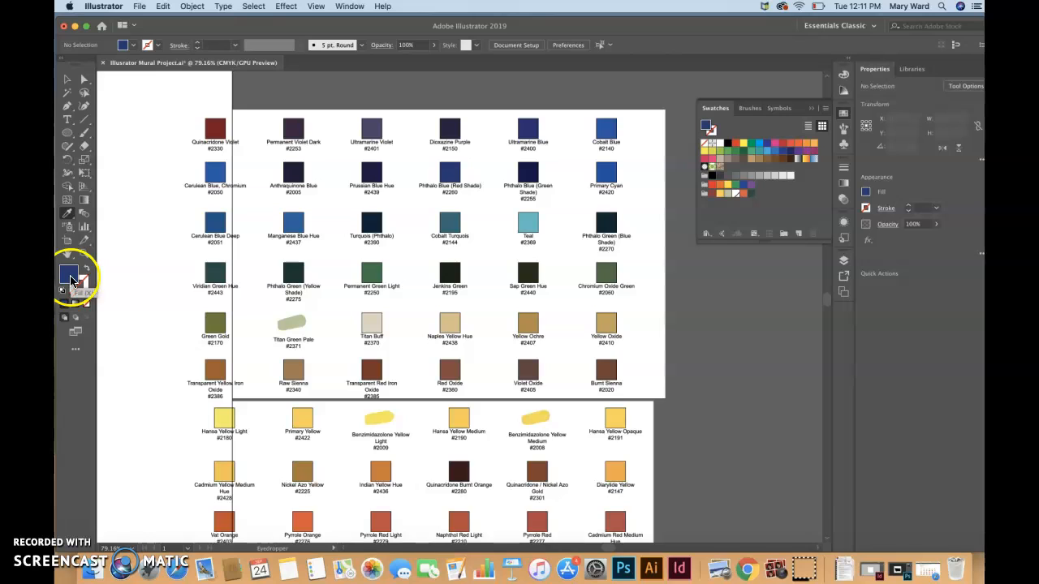
{"action": "left_click_drag", "start_coordinate": [72, 280], "coordinate": [451, 207]}
{"action": "left_click_drag", "start_coordinate": [524, 197], "coordinate": [707, 197]}
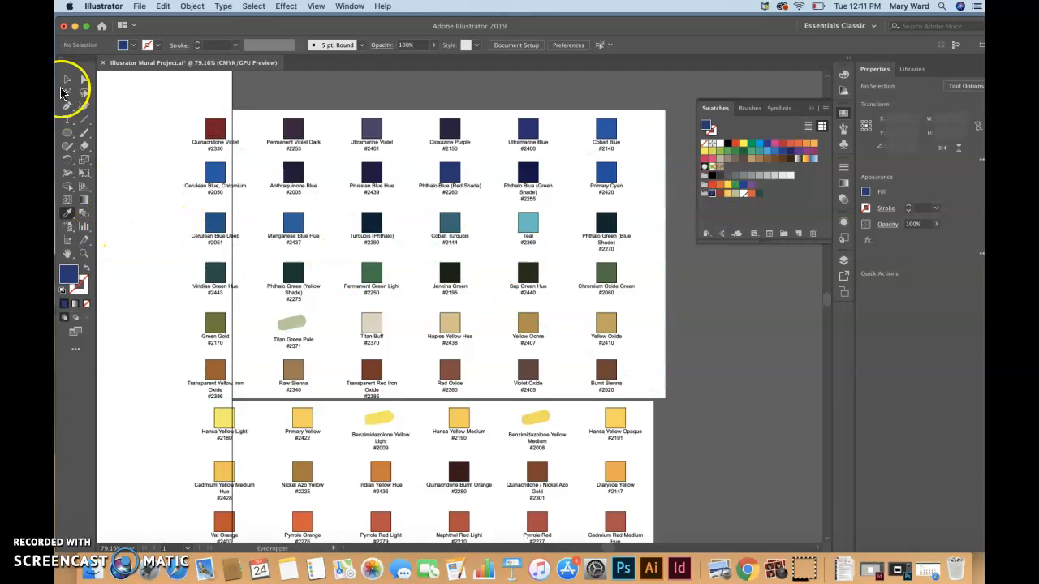
{"action": "left_click", "coordinate": [66, 79]}
{"action": "left_click", "coordinate": [177, 193]}
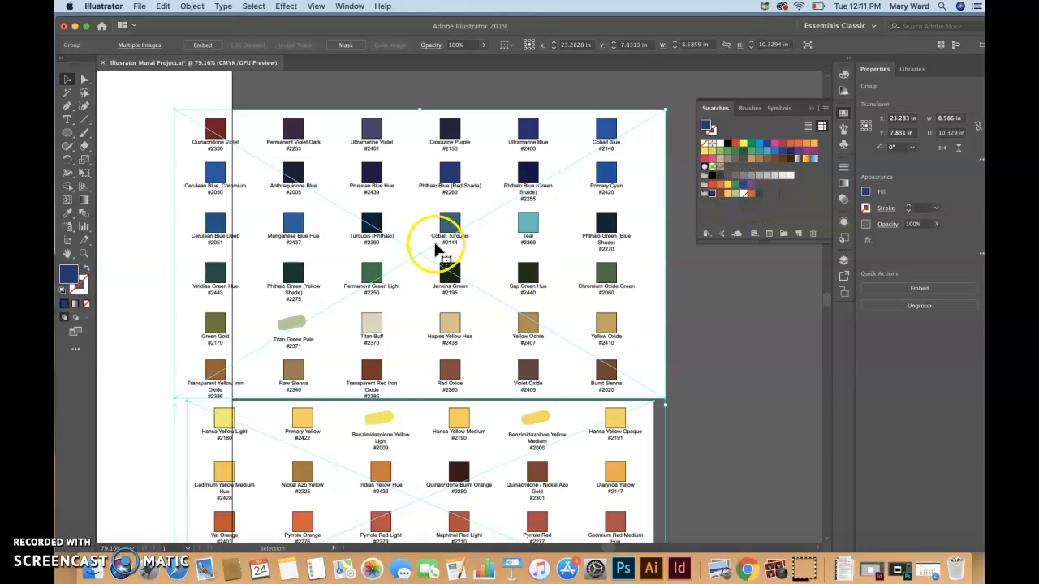
{"action": "left_click", "coordinate": [140, 279]}
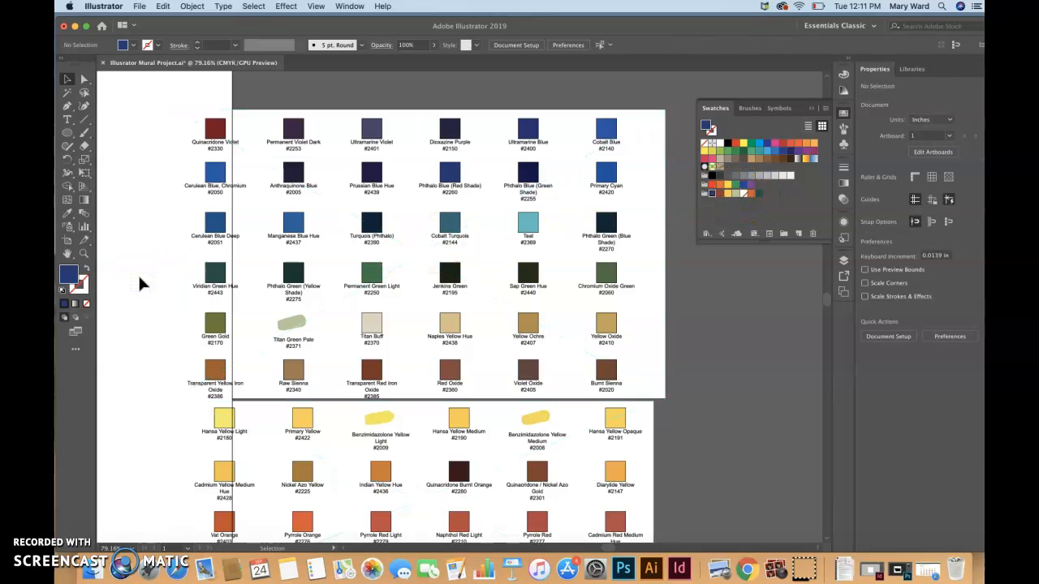
Sample Teal #2369 from the chart with the Eyedropper and add it to the Mural Colors group
{"action": "left_click", "coordinate": [67, 212]}
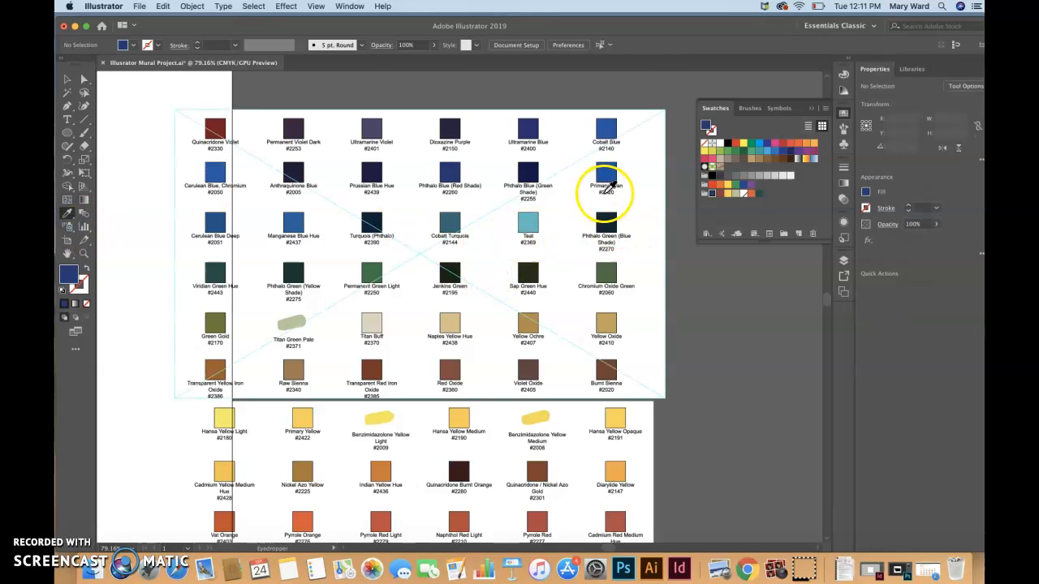
{"action": "left_click", "coordinate": [529, 220]}
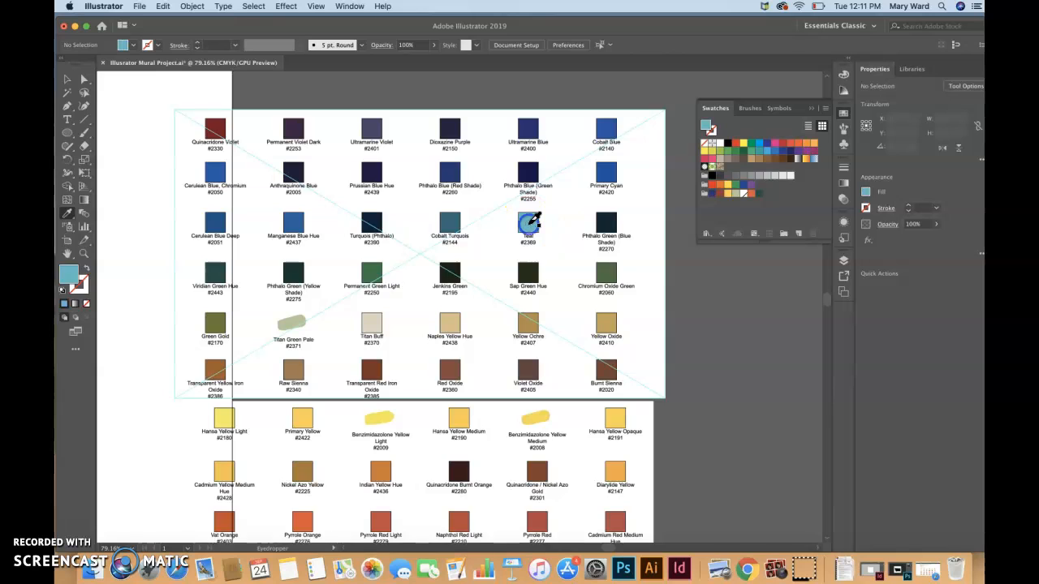
{"action": "left_click_drag", "start_coordinate": [71, 276], "coordinate": [705, 199]}
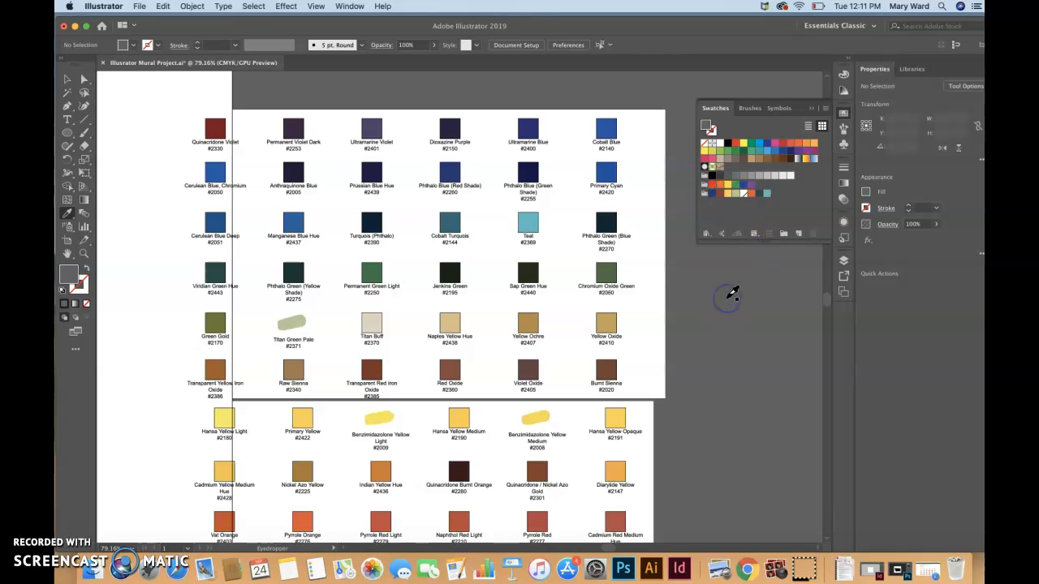
Sample Transparent Red Iron Oxide #2385 from the chart with the Eyedropper and add it to the Mural Colors group
{"action": "scroll", "coordinate": [728, 298], "scroll_direction": "down", "scroll_amount": 1}
{"action": "scroll", "coordinate": [733, 292], "scroll_direction": "down", "scroll_amount": 3}
{"action": "scroll", "coordinate": [733, 291], "scroll_direction": "down", "scroll_amount": 5}
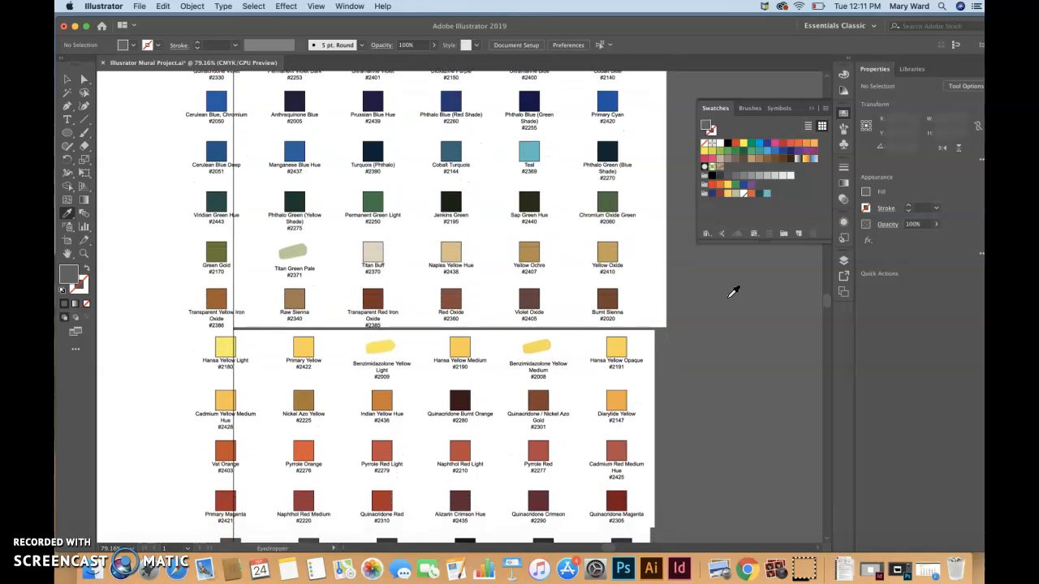
{"action": "scroll", "coordinate": [733, 291], "scroll_direction": "down", "scroll_amount": 1}
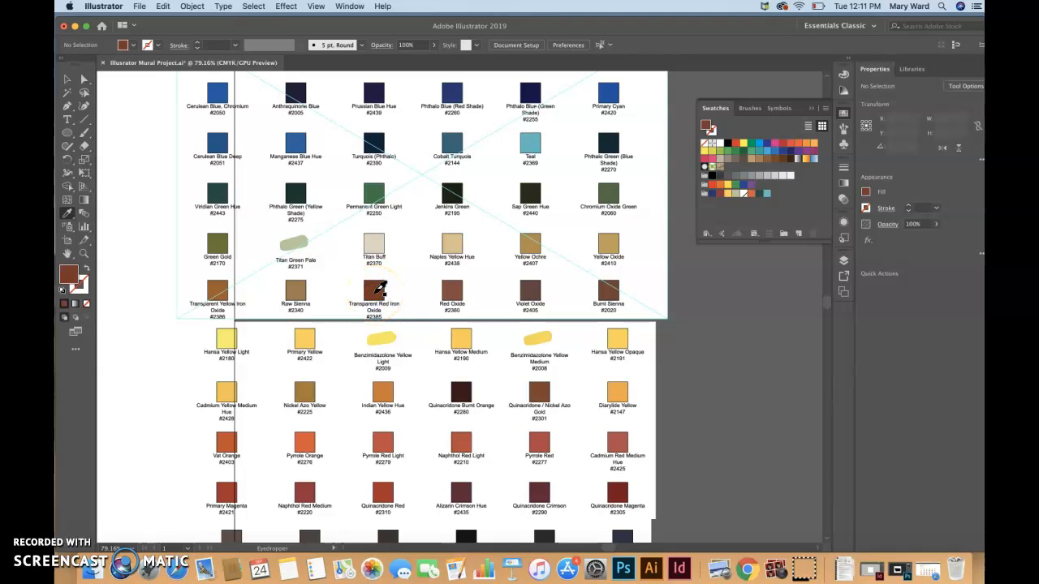
{"action": "left_click_drag", "start_coordinate": [68, 279], "coordinate": [772, 197]}
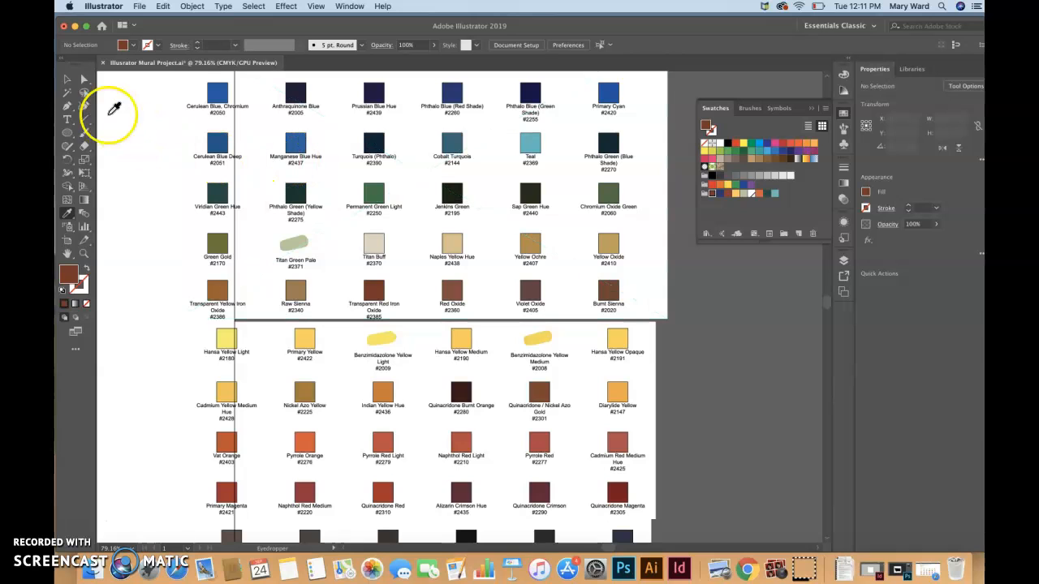
{"action": "left_click", "coordinate": [65, 81]}
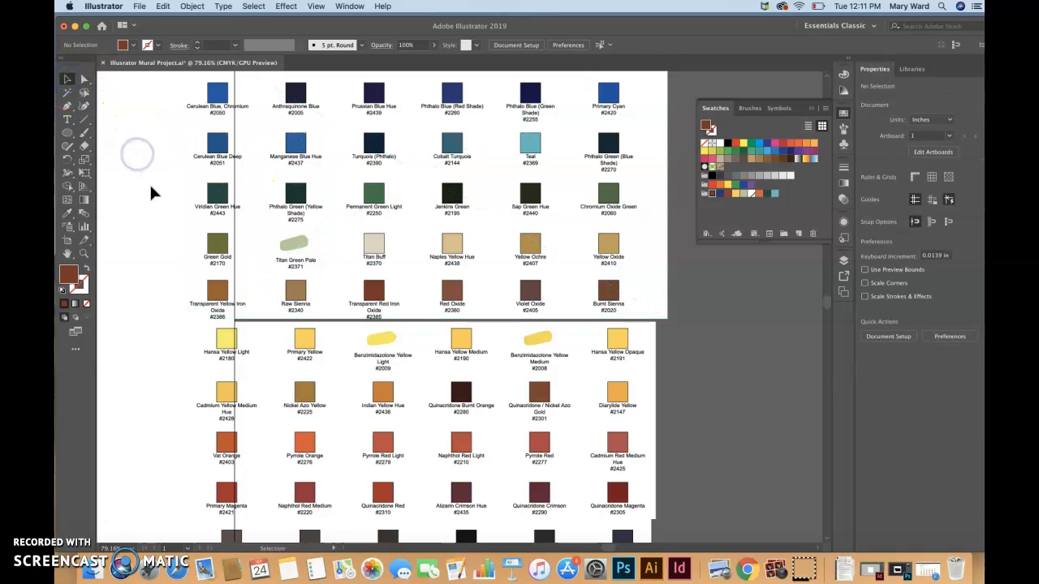
Sample Green Gold #2170 from the chart with the Eyedropper and add it to the Mural Colors group
{"action": "scroll", "coordinate": [712, 413], "scroll_direction": "down", "scroll_amount": 3}
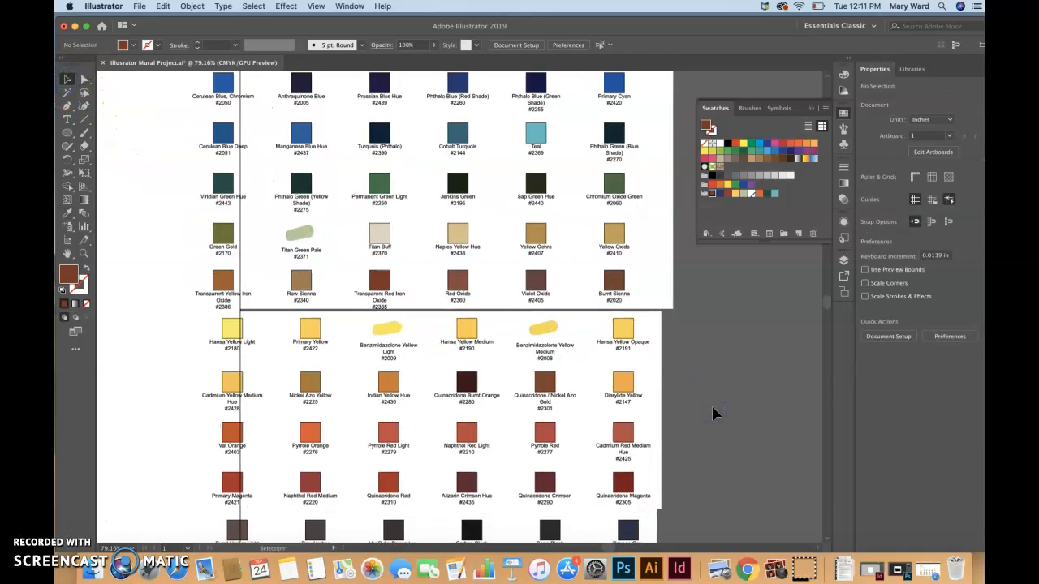
{"action": "scroll", "coordinate": [712, 414], "scroll_direction": "up", "scroll_amount": 1}
{"action": "scroll", "coordinate": [712, 408], "scroll_direction": "up", "scroll_amount": 1}
{"action": "scroll", "coordinate": [712, 408], "scroll_direction": "up", "scroll_amount": 2}
{"action": "scroll", "coordinate": [712, 414], "scroll_direction": "up", "scroll_amount": 4}
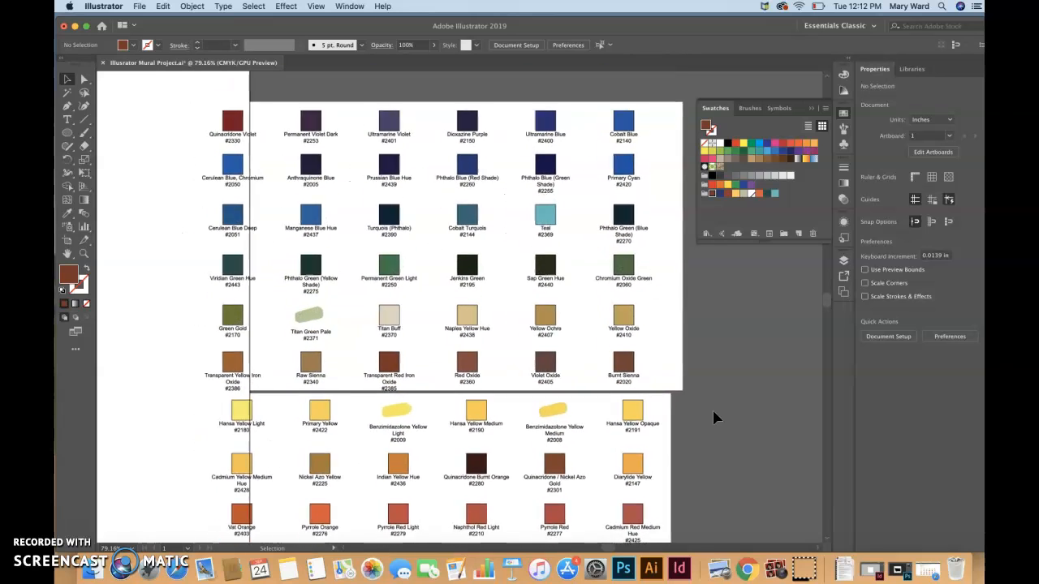
{"action": "left_click", "coordinate": [243, 205]}
{"action": "left_click", "coordinate": [68, 213]}
{"action": "left_click", "coordinate": [251, 197]}
{"action": "left_click", "coordinate": [387, 274]}
{"action": "left_click", "coordinate": [167, 267]}
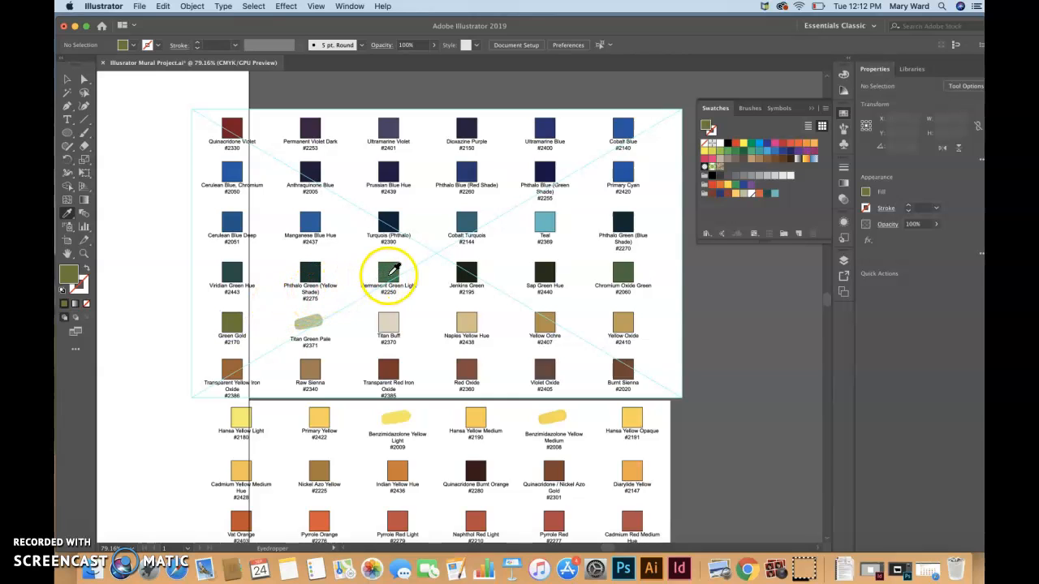
{"action": "left_click", "coordinate": [234, 328]}
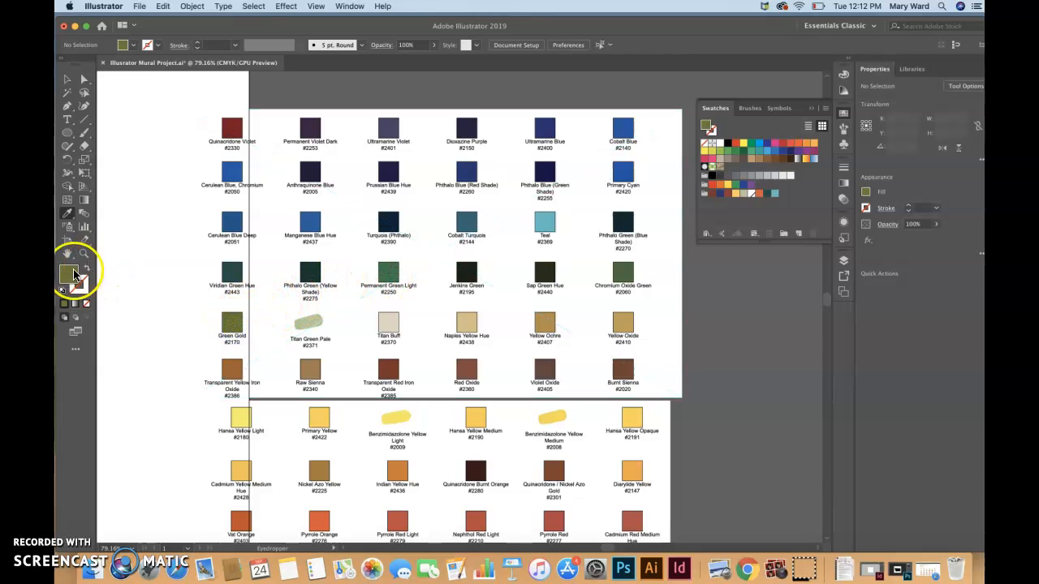
{"action": "left_click", "coordinate": [451, 190]}
{"action": "left_click_drag", "start_coordinate": [451, 190], "coordinate": [709, 197]}
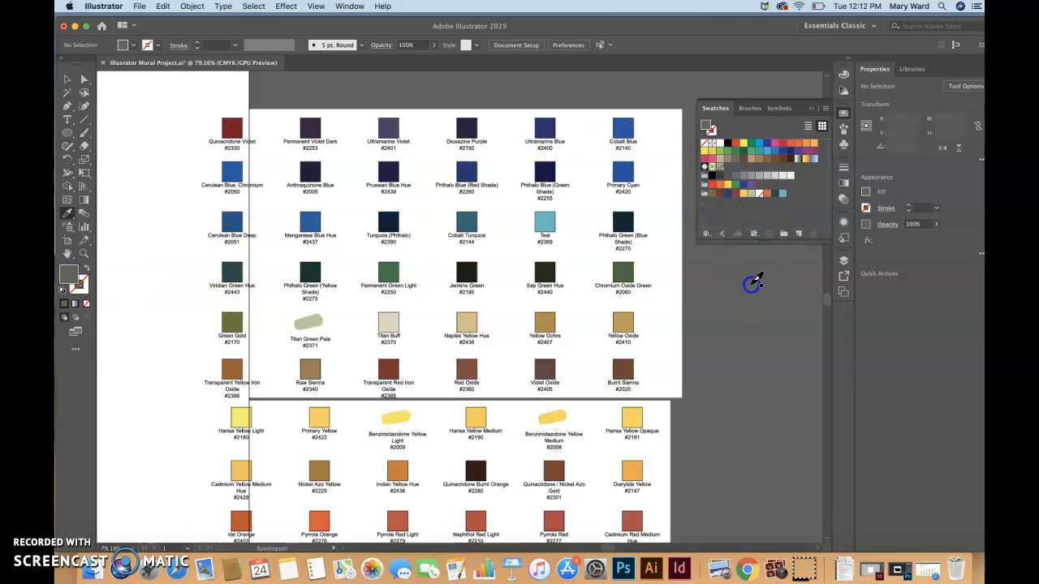
Compare the reds in the chart, sample Pyrrole Red #2277 with the Eyedropper, and add it to the Mural Colors group
{"action": "left_click", "coordinate": [722, 197]}
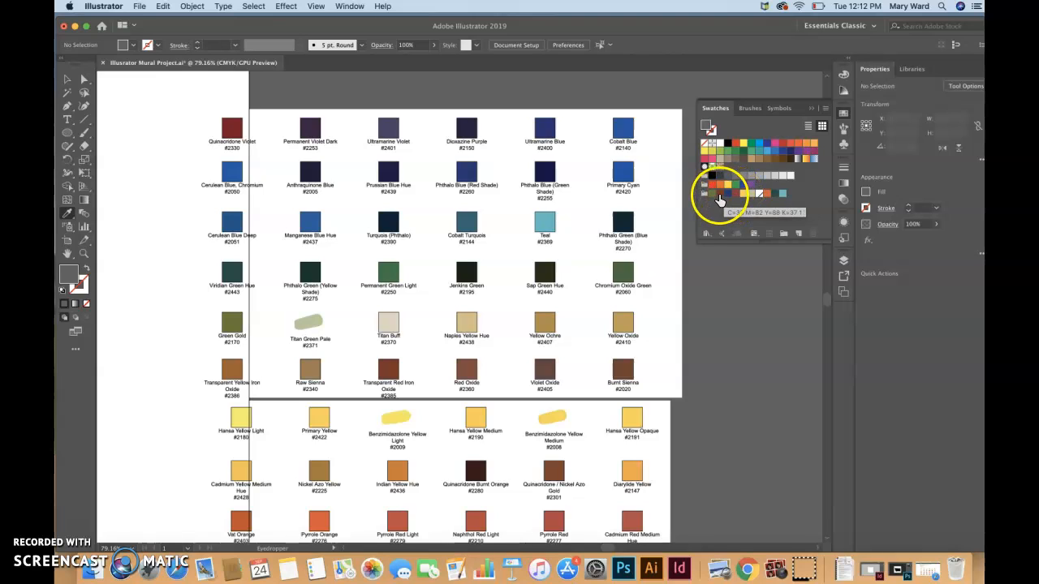
{"action": "left_click", "coordinate": [734, 194]}
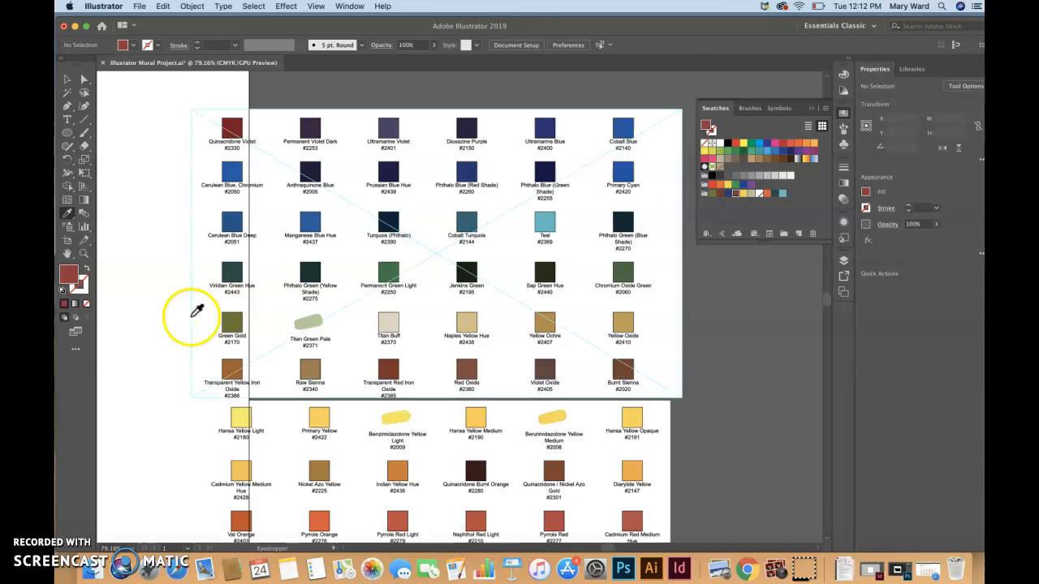
{"action": "scroll", "coordinate": [295, 427], "scroll_direction": "down", "scroll_amount": 2}
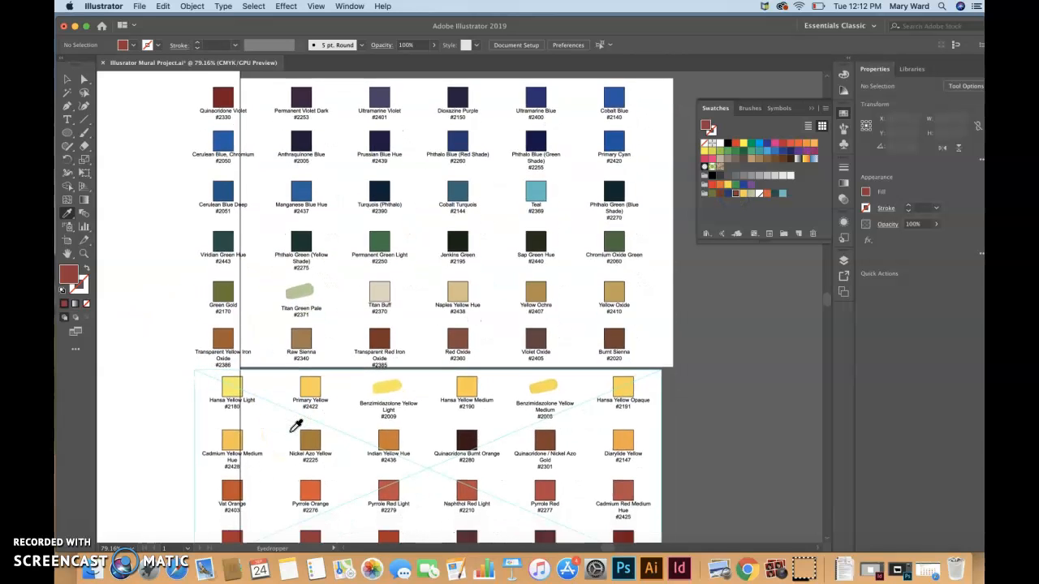
{"action": "scroll", "coordinate": [291, 431], "scroll_direction": "down", "scroll_amount": 3}
{"action": "left_click", "coordinate": [389, 487]}
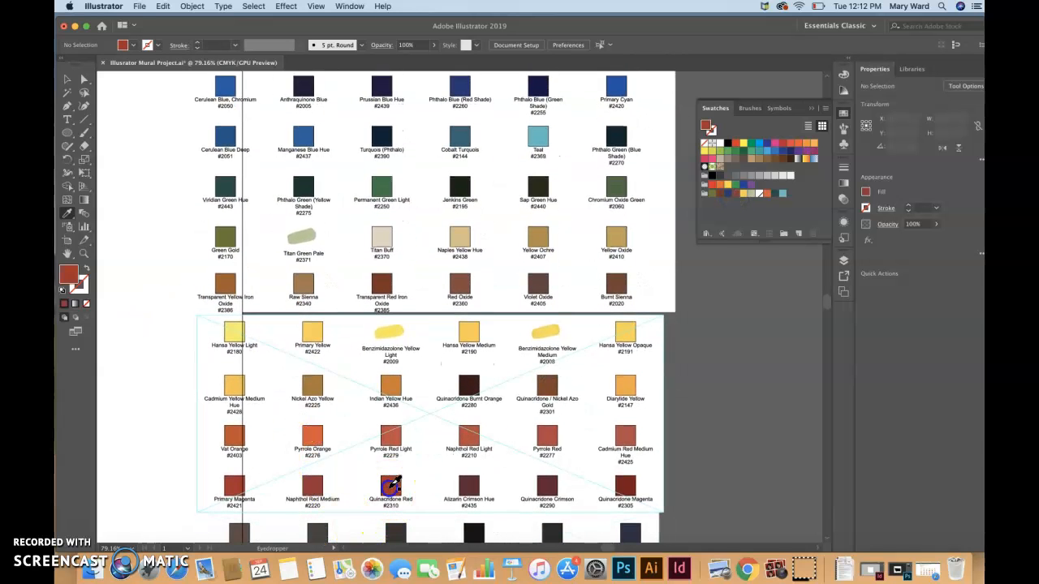
{"action": "left_click", "coordinate": [469, 439]}
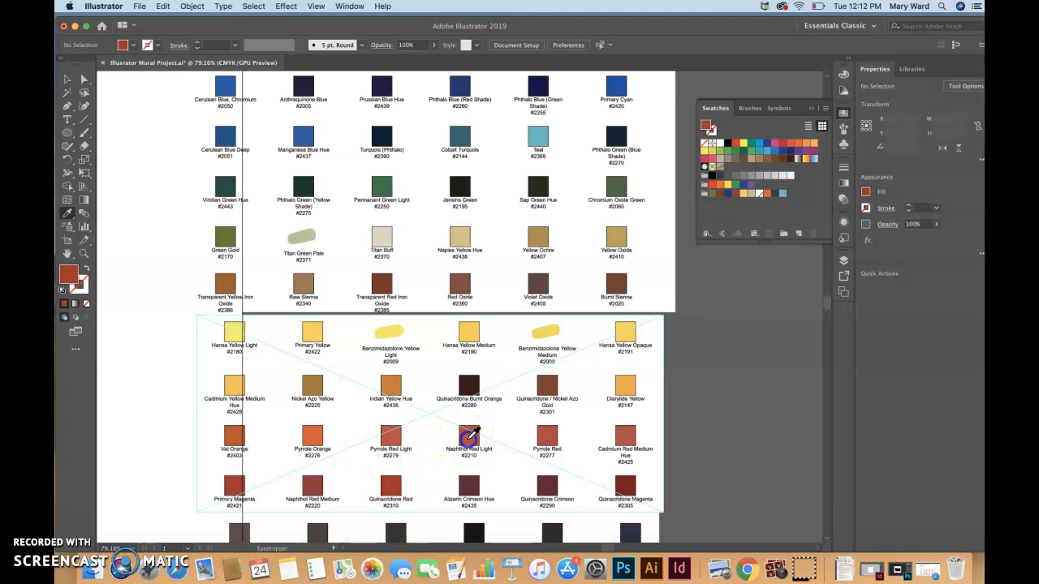
{"action": "left_click", "coordinate": [546, 434]}
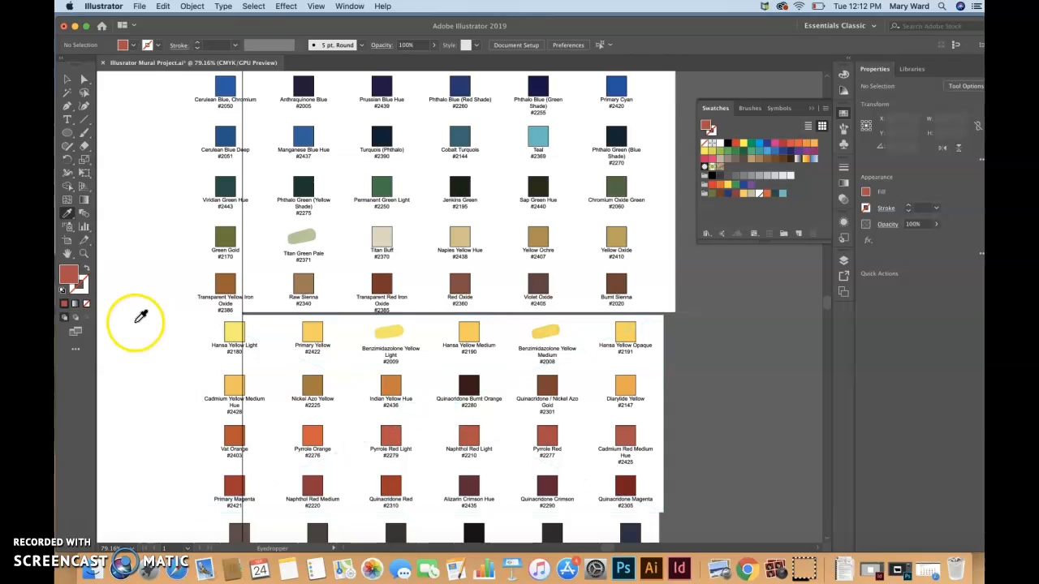
{"action": "left_click_drag", "start_coordinate": [272, 268], "coordinate": [786, 198]}
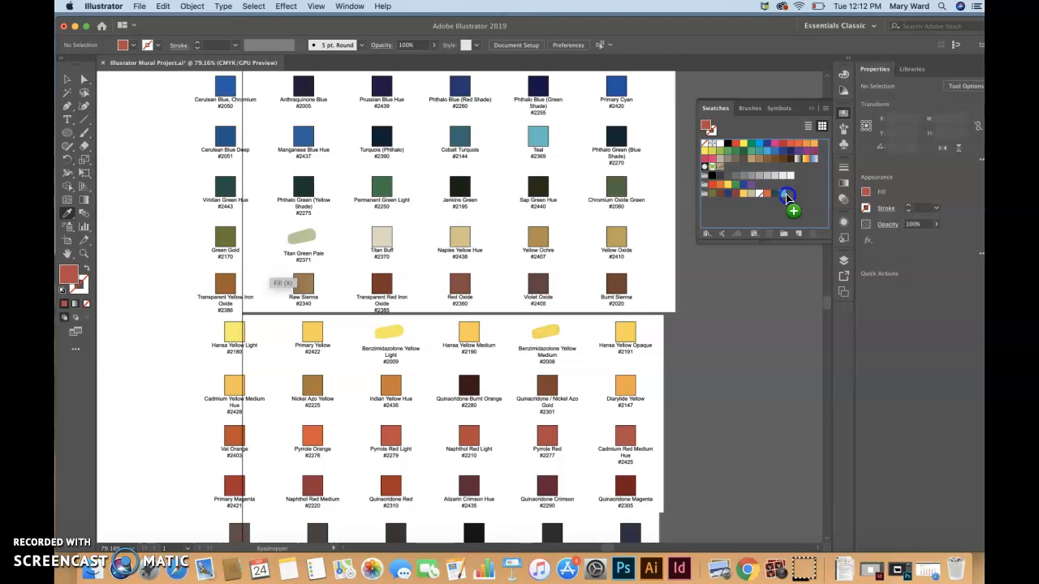
Delete the Naphthol Red Medium swatch from the Mural Colors group
{"action": "left_click", "coordinate": [733, 196]}
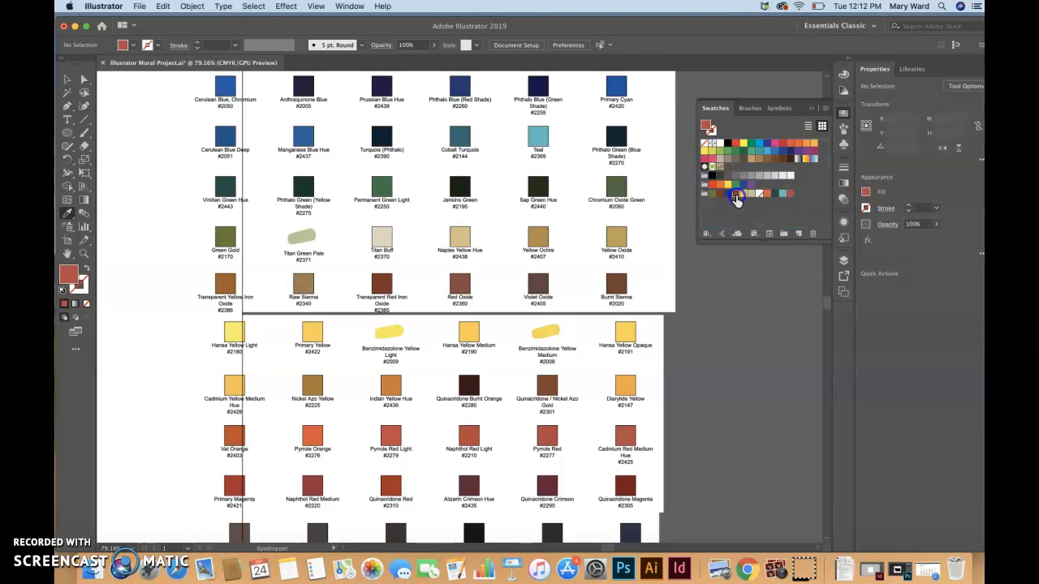
{"action": "left_click_drag", "start_coordinate": [736, 197], "coordinate": [814, 231]}
{"action": "left_click", "coordinate": [794, 213]}
Review the reddish-brown and olive-green swatches of the Mural Colors group against the chart by loading each as the fill
{"action": "left_click", "coordinate": [719, 194]}
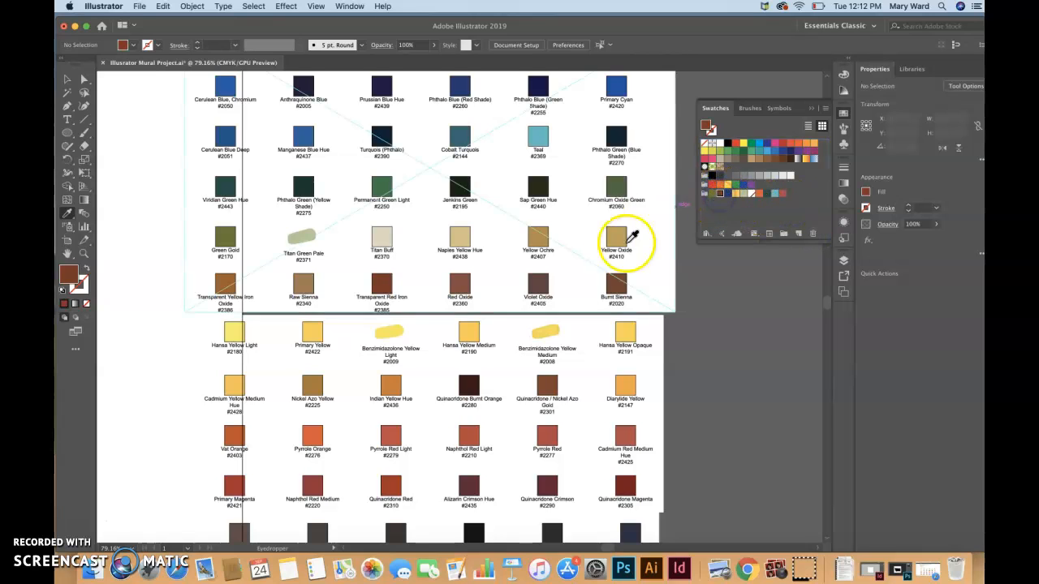
{"action": "left_click", "coordinate": [732, 215]}
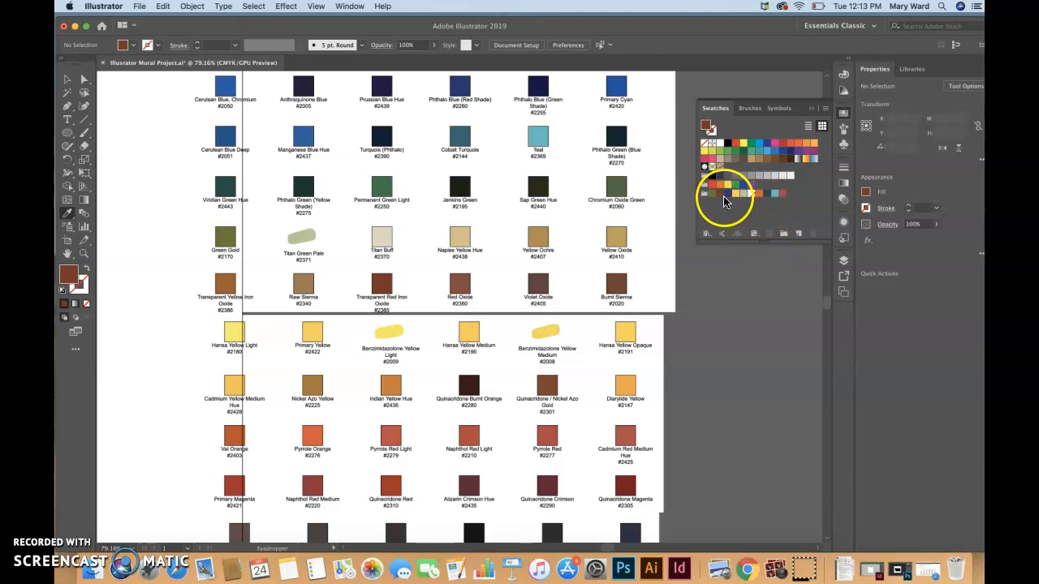
{"action": "left_click", "coordinate": [713, 194]}
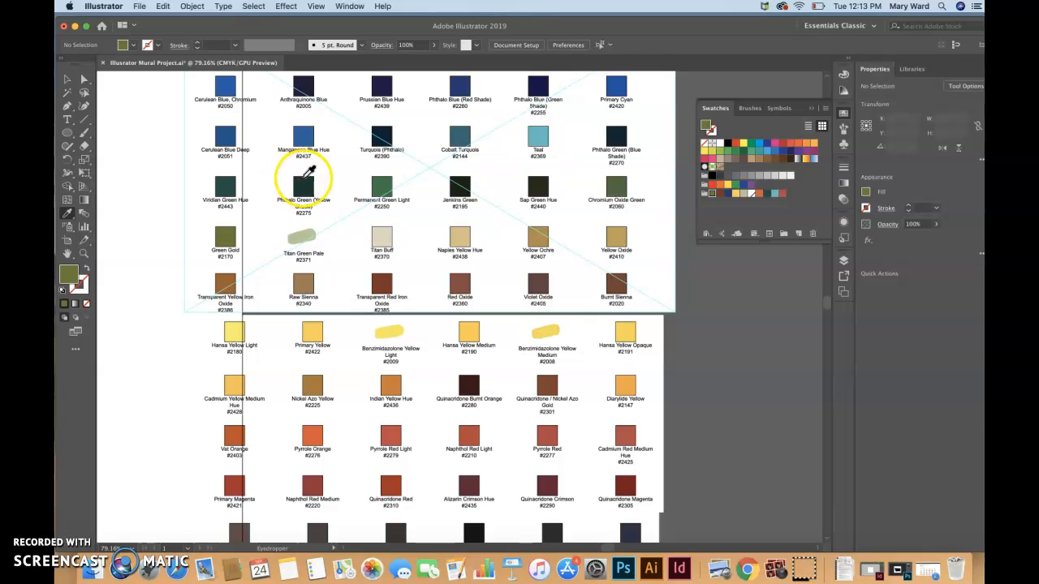
Sample Permanent Green Light #2250 with the Eyedropper, add it to the Mural Colors group, and delete the olive Green Gold swatch
{"action": "left_click", "coordinate": [380, 187]}
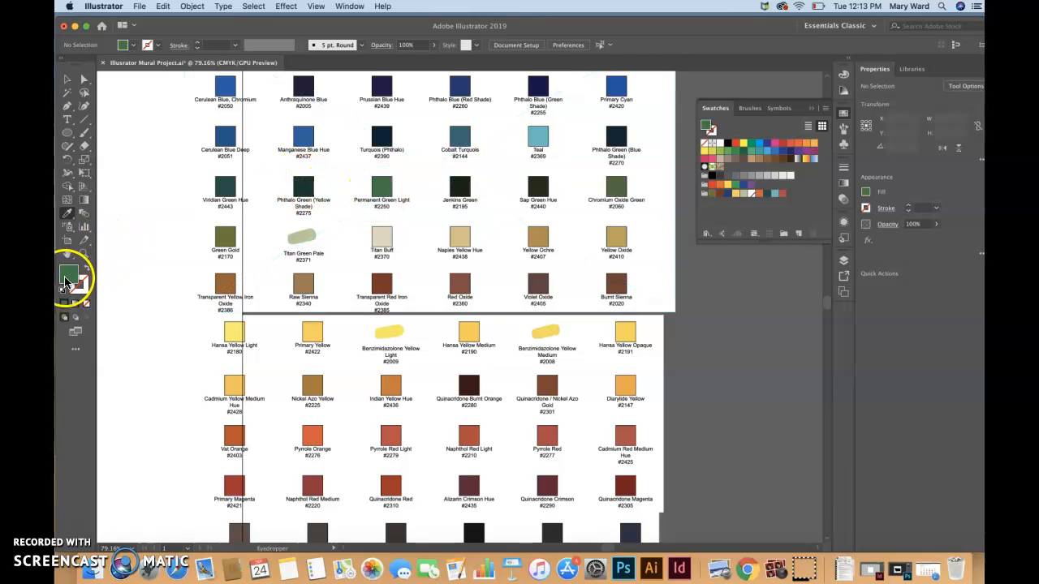
{"action": "left_click_drag", "start_coordinate": [699, 195], "coordinate": [720, 200]}
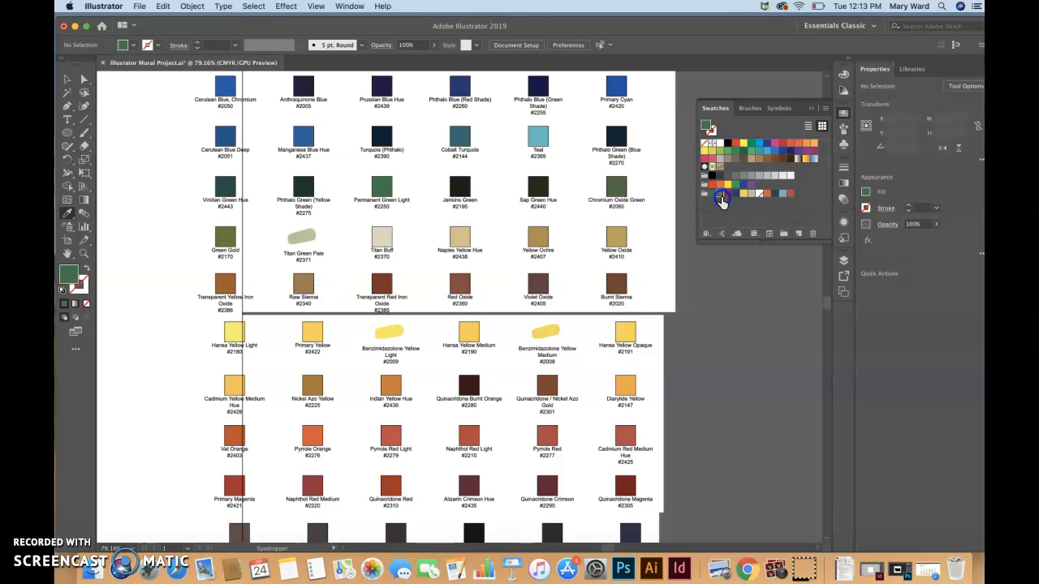
{"action": "left_click_drag", "start_coordinate": [827, 215], "coordinate": [820, 230]}
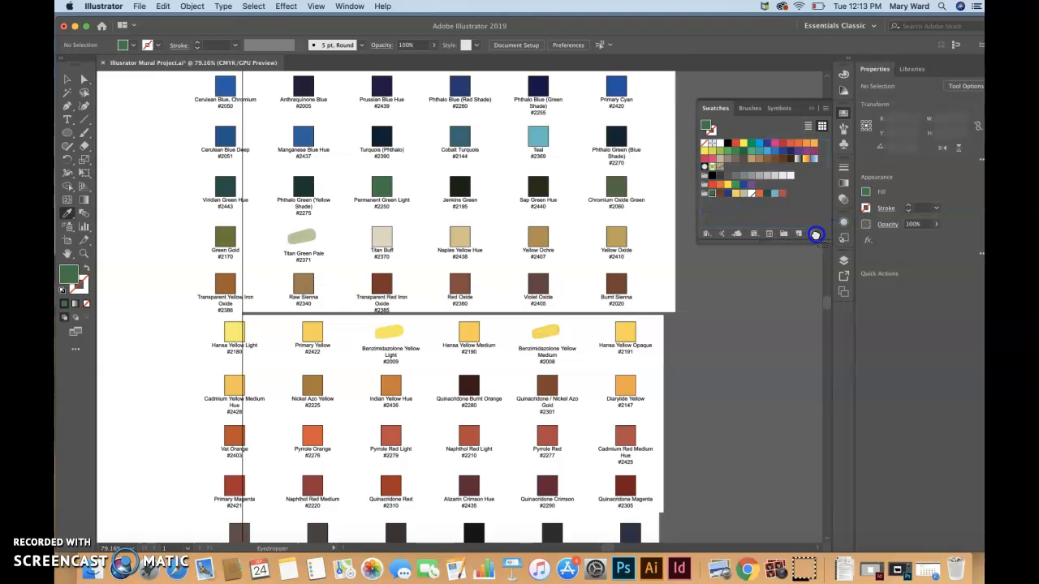
{"action": "left_click_drag", "start_coordinate": [767, 199], "coordinate": [733, 213]}
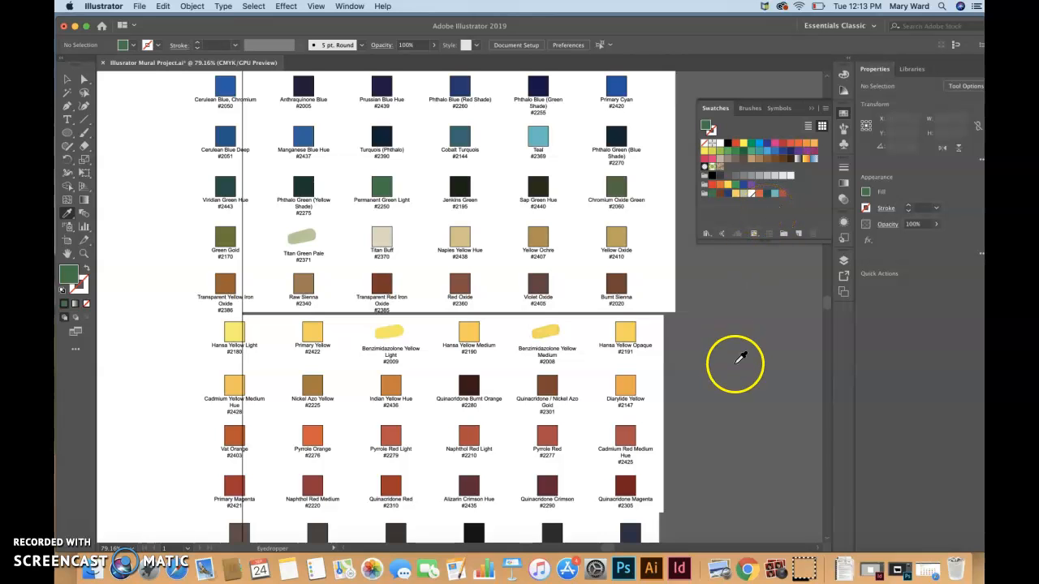
Sample Permanent Violet Dark #2253 from the chart with the Eyedropper and add it to the Mural Colors group
{"action": "scroll", "coordinate": [459, 243], "scroll_direction": "up", "scroll_amount": 2}
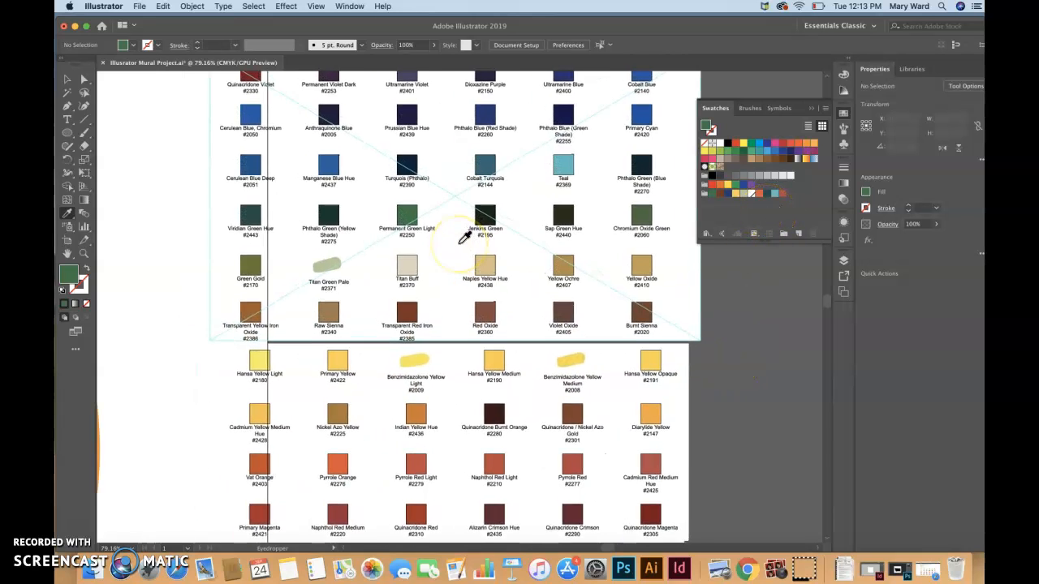
{"action": "scroll", "coordinate": [463, 237], "scroll_direction": "up", "scroll_amount": 2}
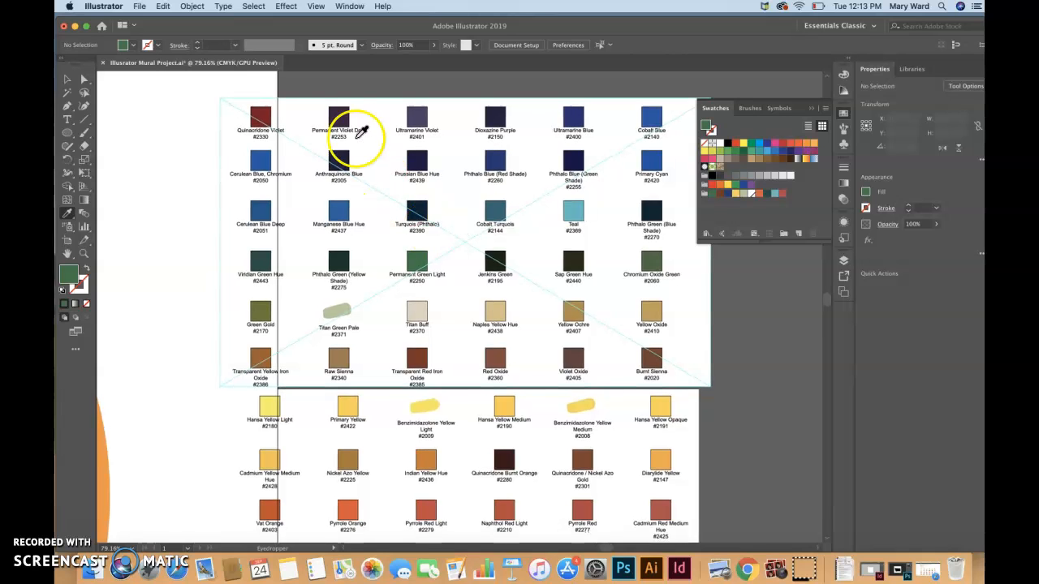
{"action": "left_click", "coordinate": [341, 112]}
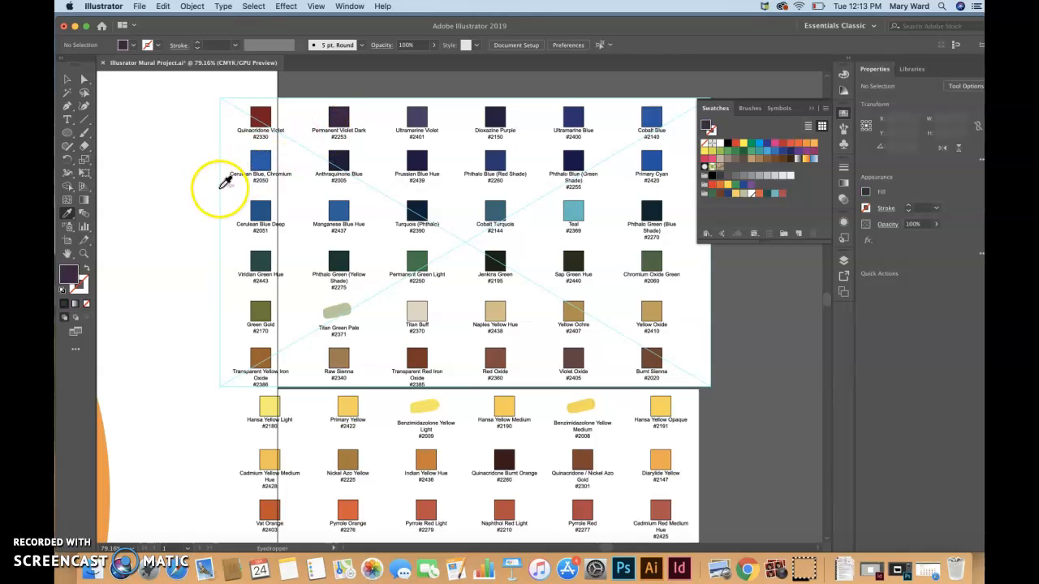
{"action": "left_click_drag", "start_coordinate": [71, 275], "coordinate": [788, 215]}
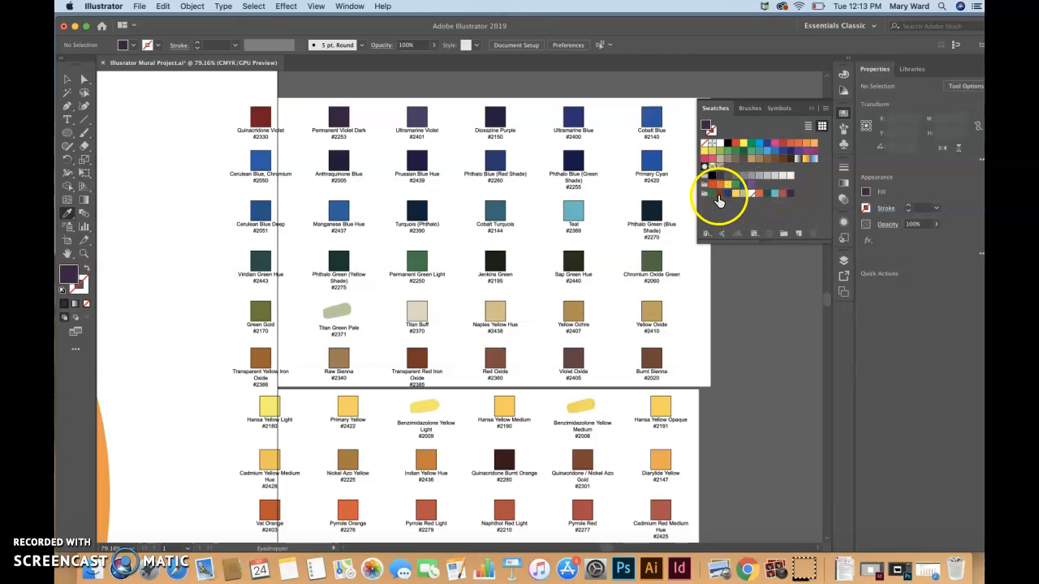
Delete the Permanent Violet Dark swatch from the Mural Colors group
{"action": "left_click", "coordinate": [790, 195]}
{"action": "left_click", "coordinate": [811, 237]}
{"action": "left_click_drag", "start_coordinate": [814, 233], "coordinate": [794, 193]}
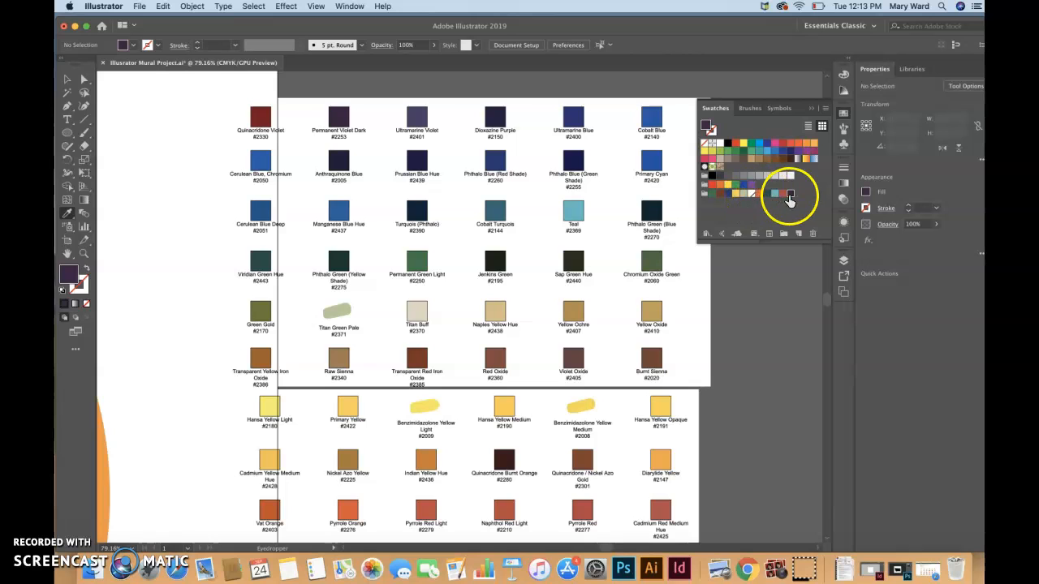
{"action": "left_click_drag", "start_coordinate": [792, 196], "coordinate": [811, 233]}
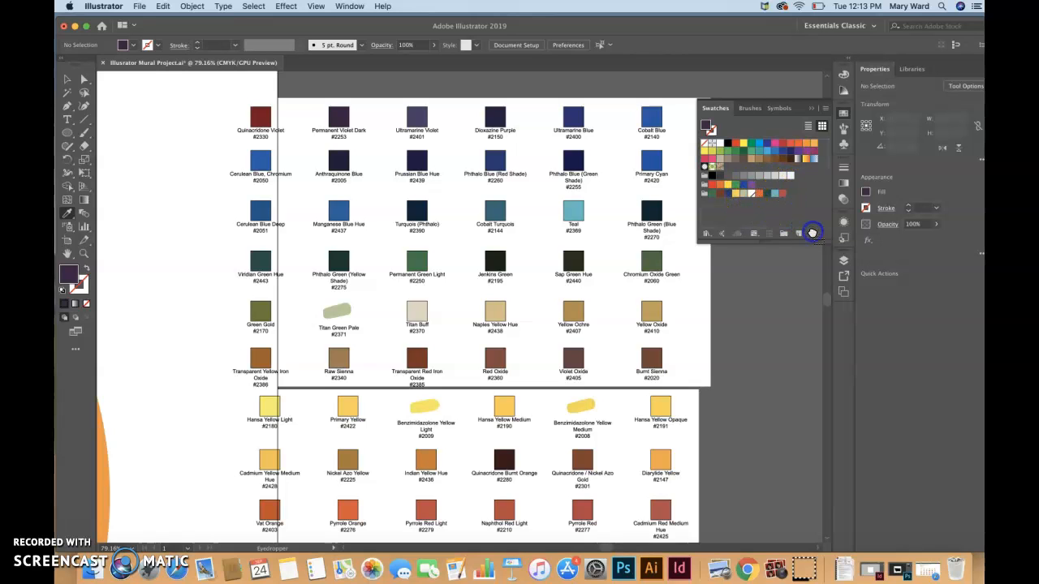
Compare the chart's reds with the Pyrrole Red swatch, sample Quinacridone Red #2310 with the Eyedropper, and add it to the Mural Colors group
{"action": "left_click", "coordinate": [782, 195]}
{"action": "scroll", "coordinate": [713, 253], "scroll_direction": "down", "scroll_amount": 5}
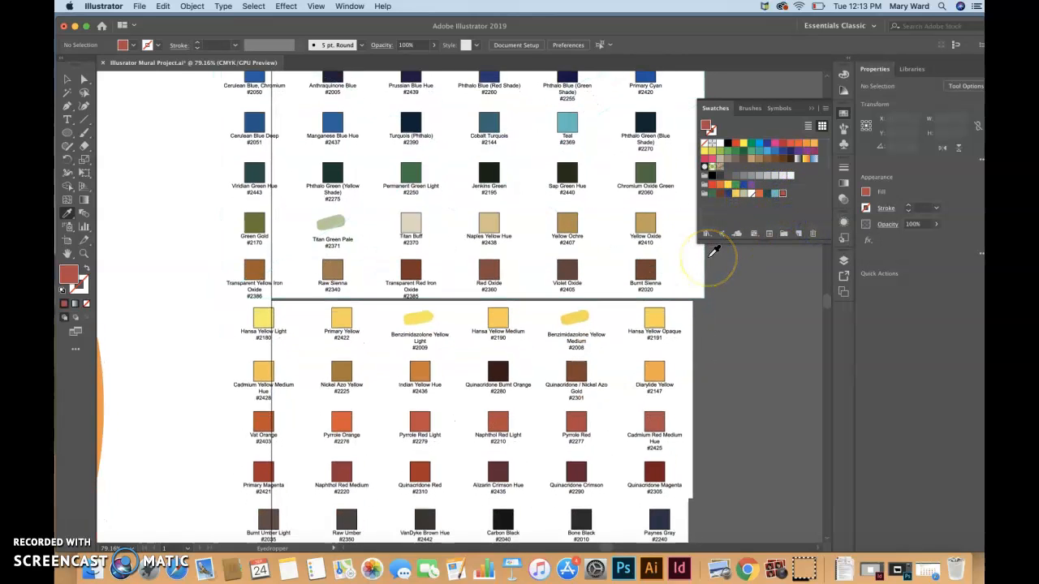
{"action": "left_click", "coordinate": [66, 215]}
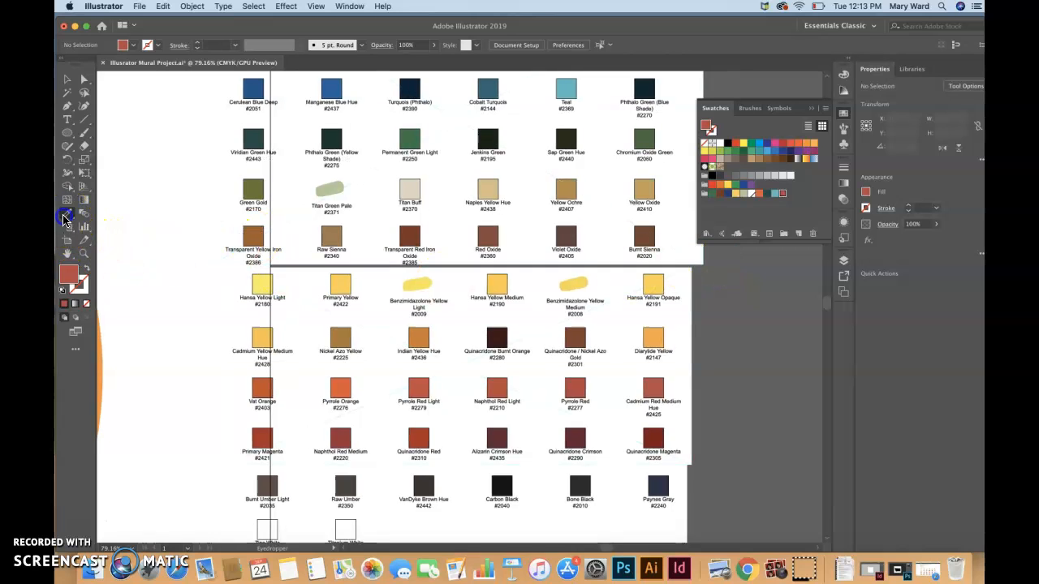
{"action": "left_click", "coordinate": [341, 437]}
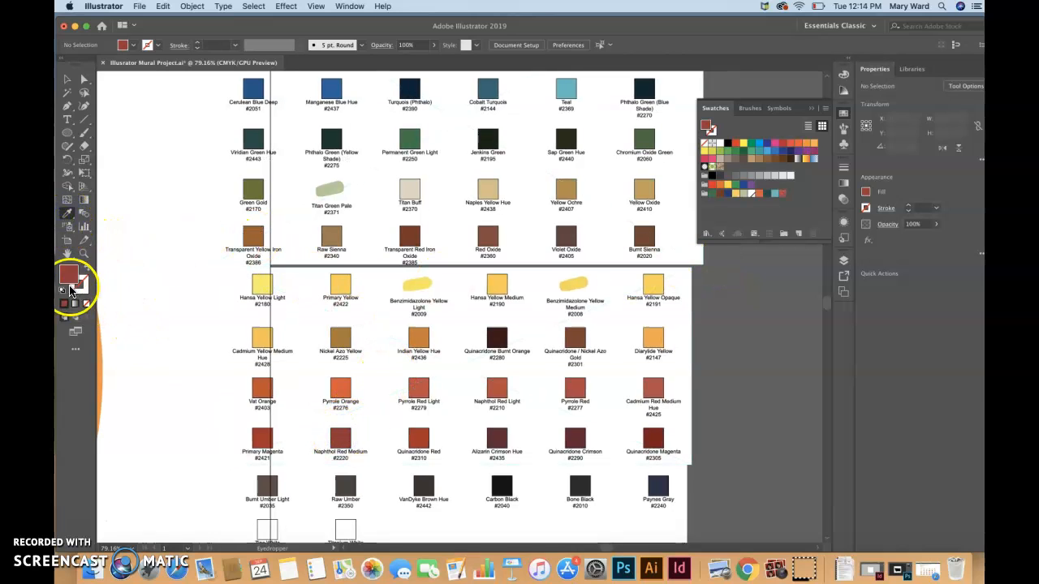
{"action": "left_click", "coordinate": [418, 438]}
{"action": "left_click", "coordinate": [495, 395]}
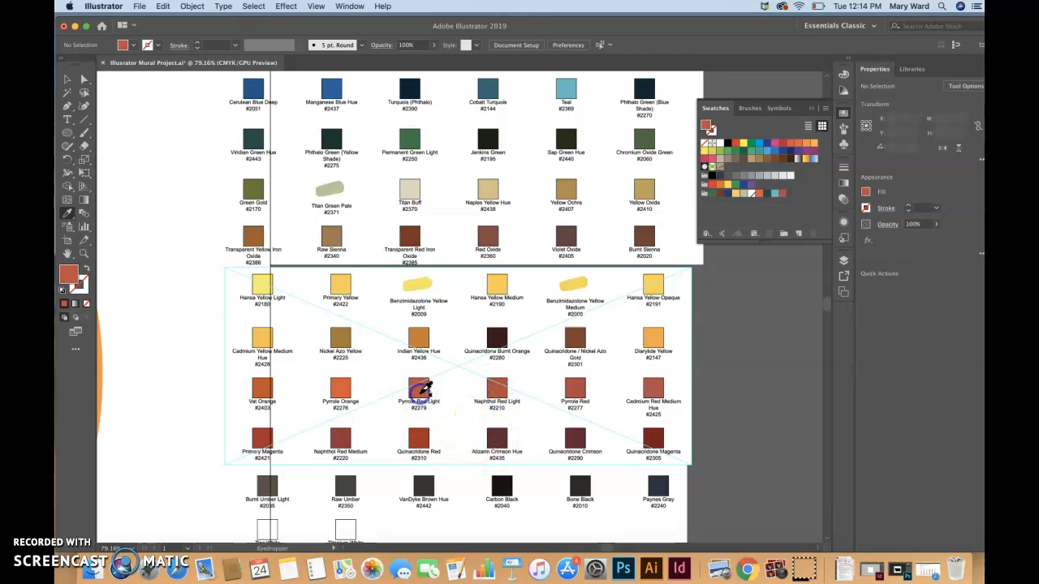
{"action": "left_click", "coordinate": [419, 439]}
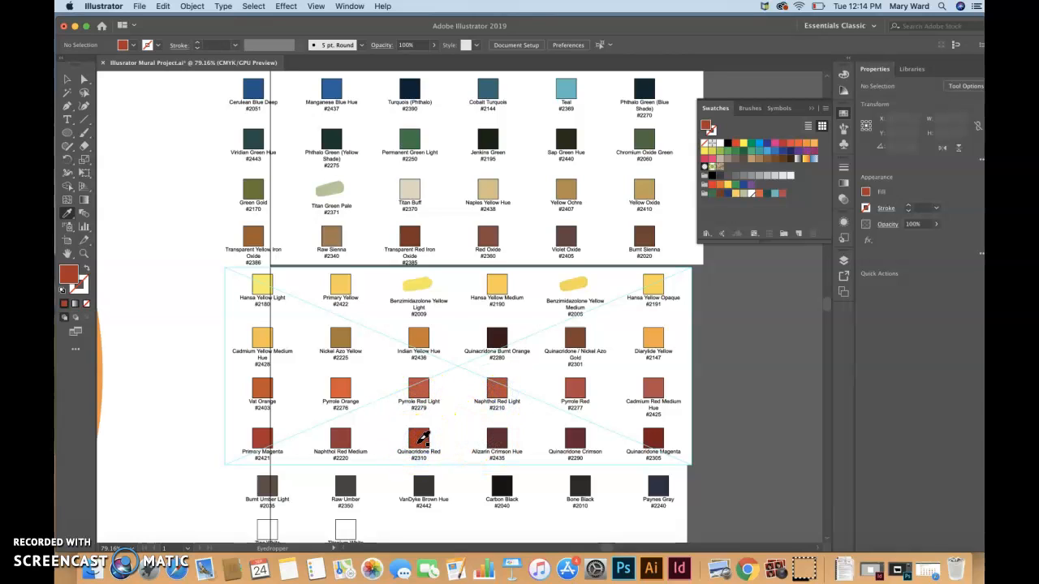
{"action": "left_click_drag", "start_coordinate": [73, 278], "coordinate": [409, 259]}
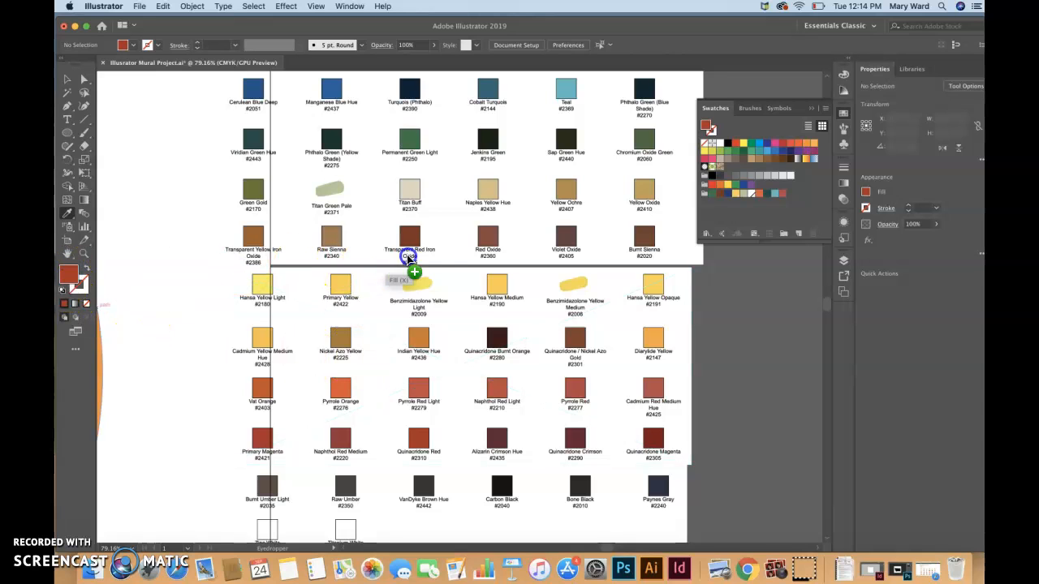
{"action": "left_click_drag", "start_coordinate": [650, 211], "coordinate": [708, 197]}
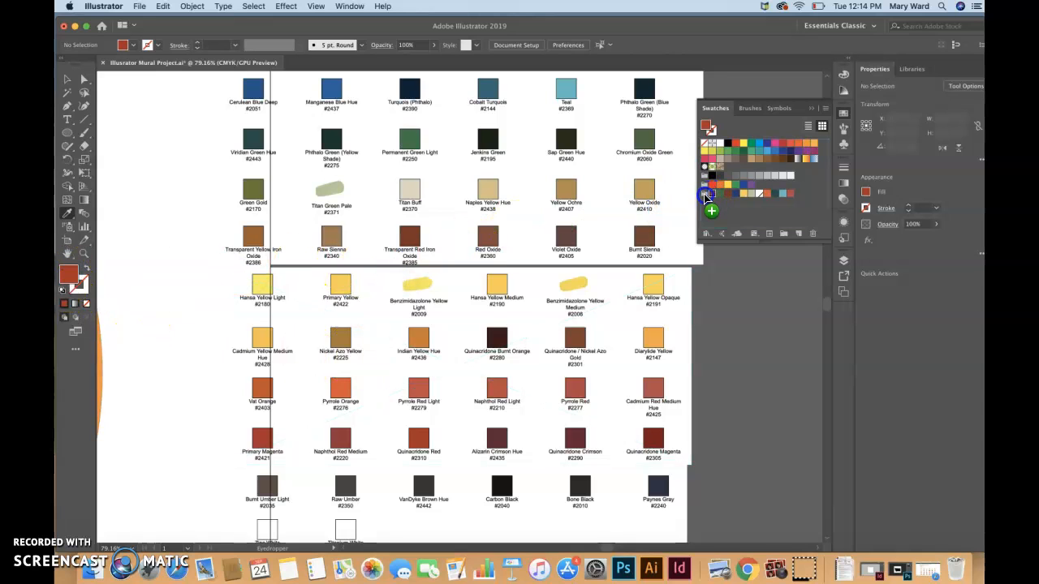
Delete the Pyrrole Red and reddish-brown swatches from the Mural Colors group
{"action": "left_click", "coordinate": [792, 199]}
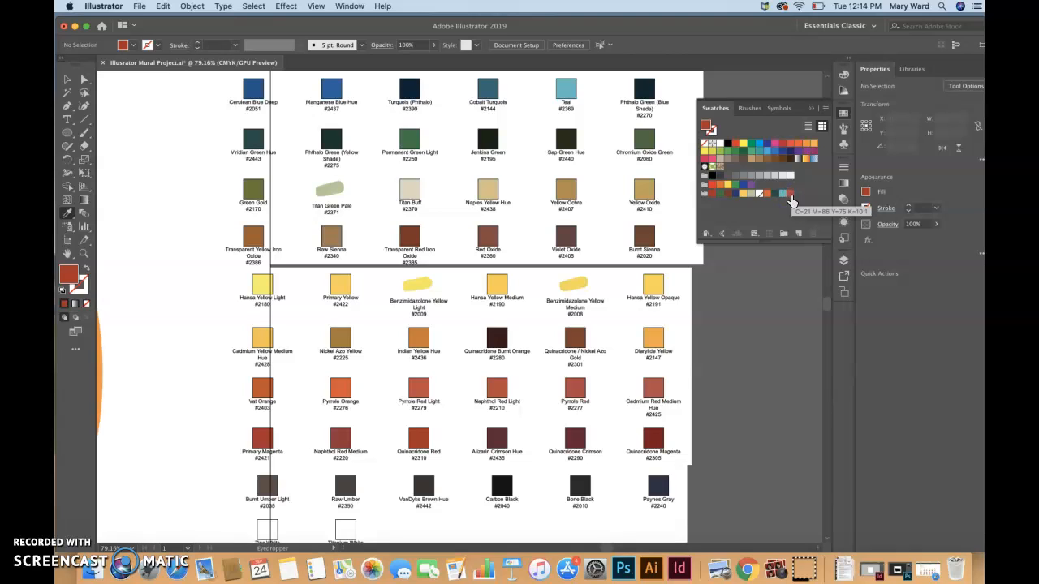
{"action": "left_click", "coordinate": [792, 199]}
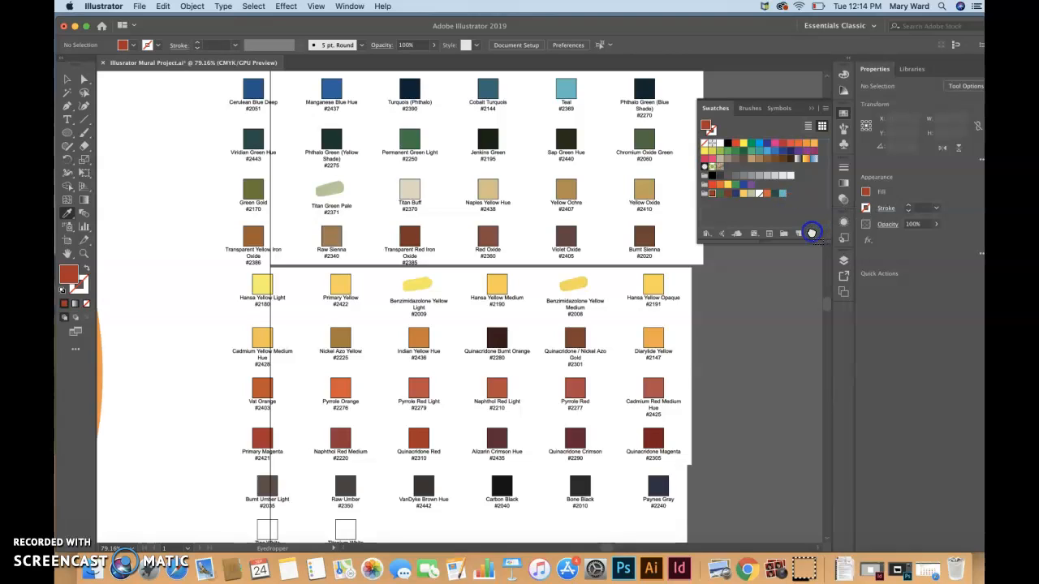
{"action": "left_click", "coordinate": [729, 195]}
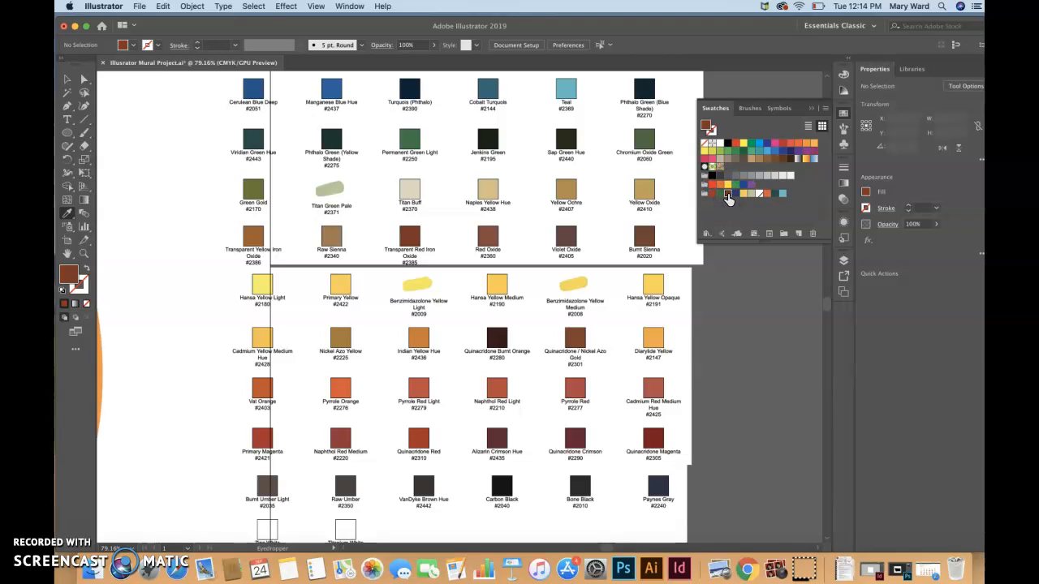
{"action": "left_click_drag", "start_coordinate": [728, 196], "coordinate": [811, 235]}
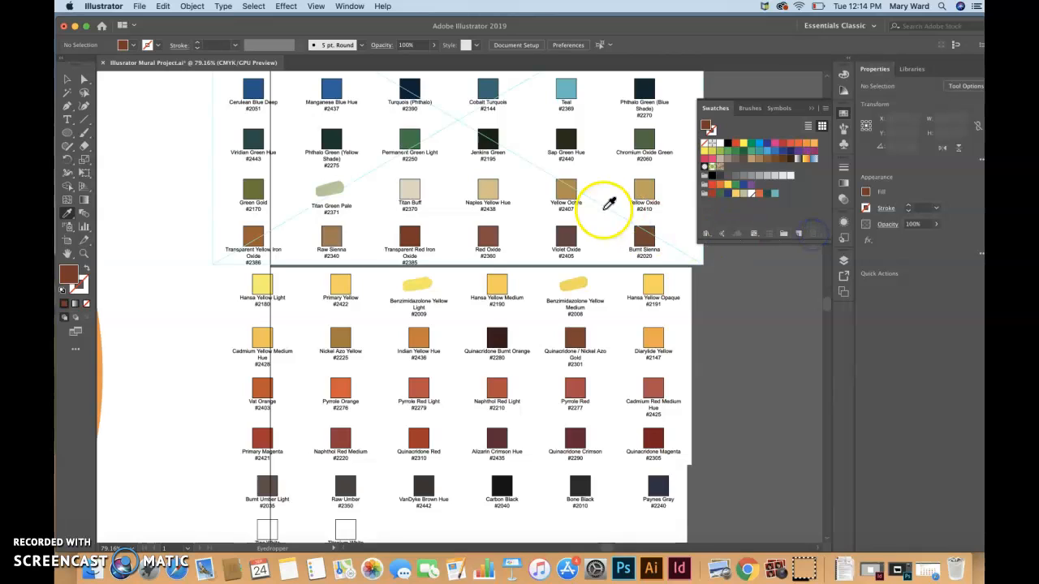
Sample Yellow Oxide #2410 from the chart with the Eyedropper and add it to the Mural Colors group
{"action": "left_click", "coordinate": [645, 190]}
{"action": "left_click_drag", "start_coordinate": [70, 277], "coordinate": [703, 194]}
{"action": "left_click", "coordinate": [734, 217]}
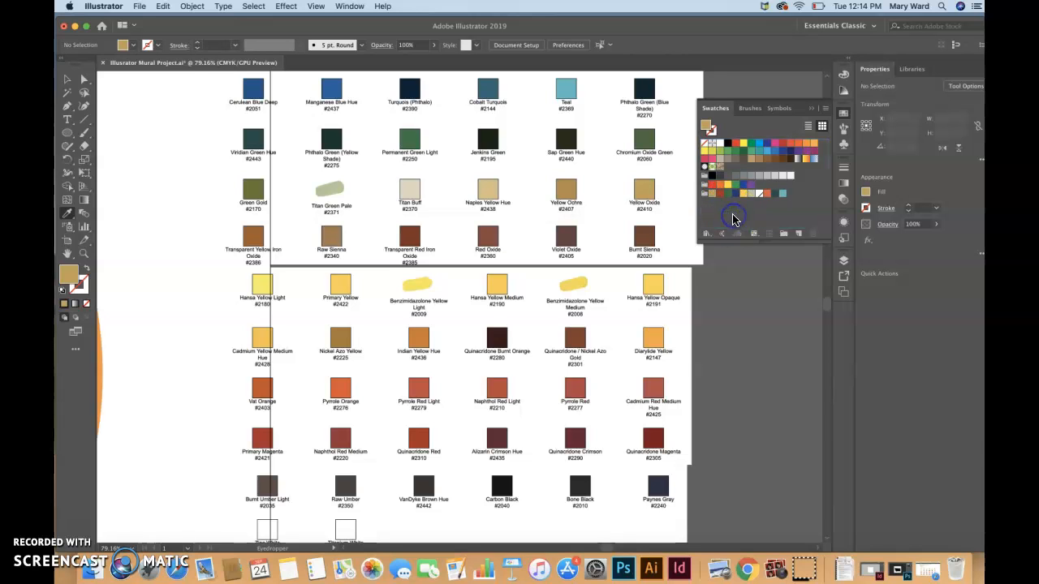
Recolor the mural's large upper wedge with the Yellow Oxide swatch and its large lower wedge with the Teal swatch
{"action": "scroll", "coordinate": [197, 223], "scroll_direction": "left", "scroll_amount": 10}
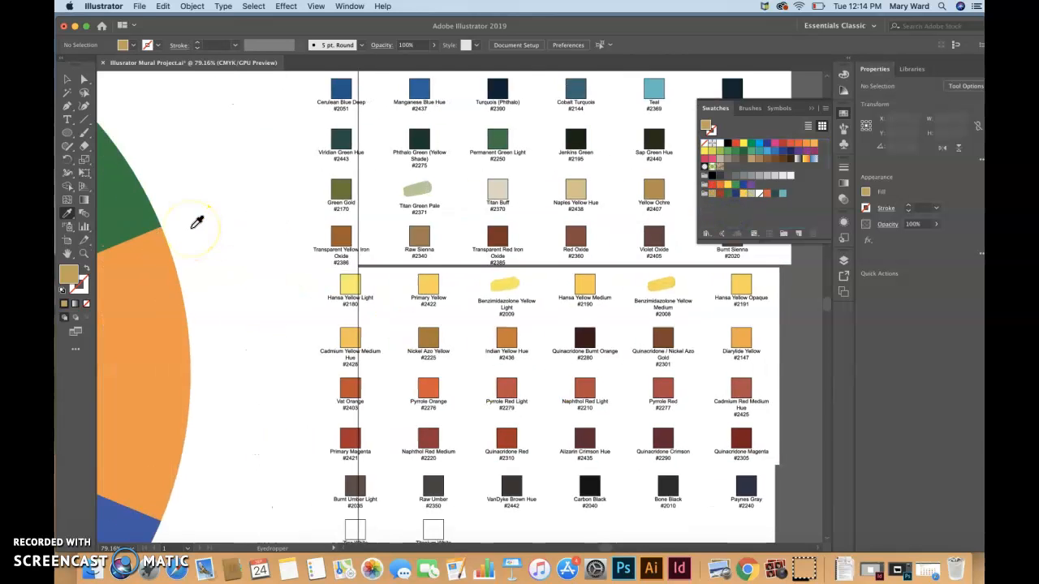
{"action": "scroll", "coordinate": [197, 223], "scroll_direction": "left", "scroll_amount": 8}
{"action": "scroll", "coordinate": [197, 223], "scroll_direction": "down", "scroll_amount": 2}
{"action": "key", "text": "super+minus"}
{"action": "key", "text": "super+minus"}
{"action": "key", "text": "super+minus"}
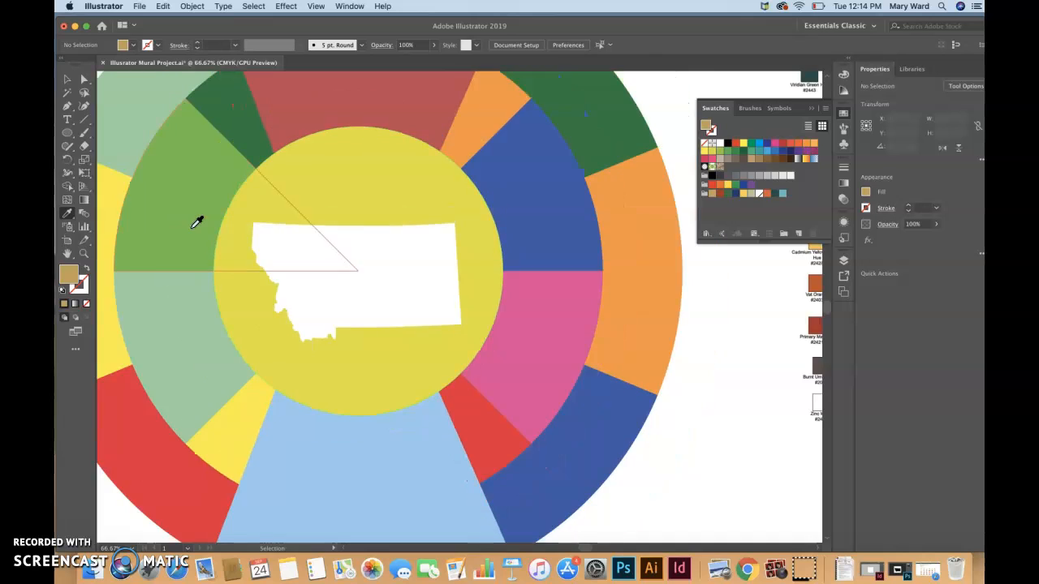
{"action": "left_click", "coordinate": [67, 78]}
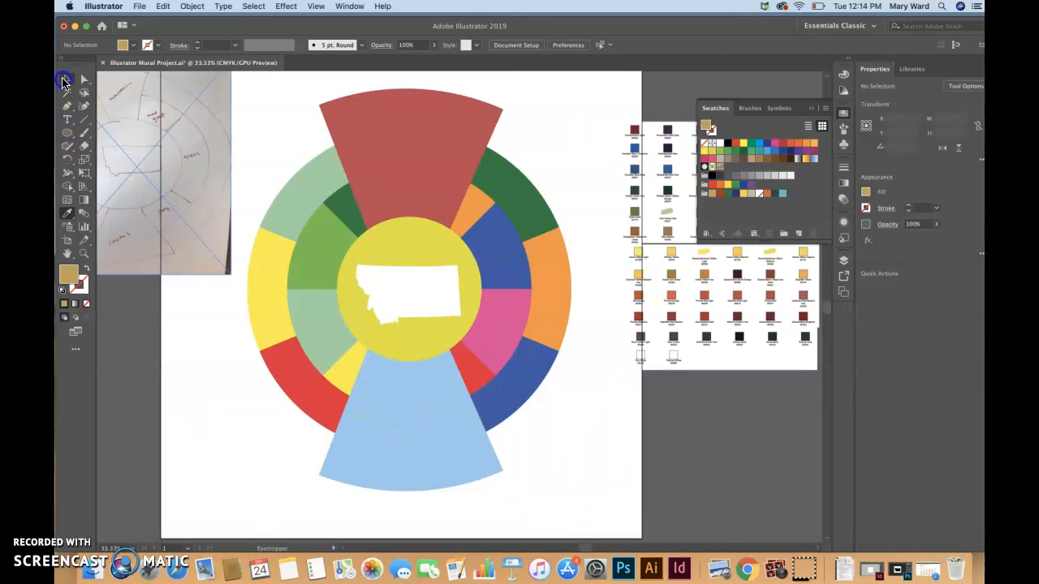
{"action": "left_click", "coordinate": [403, 138]}
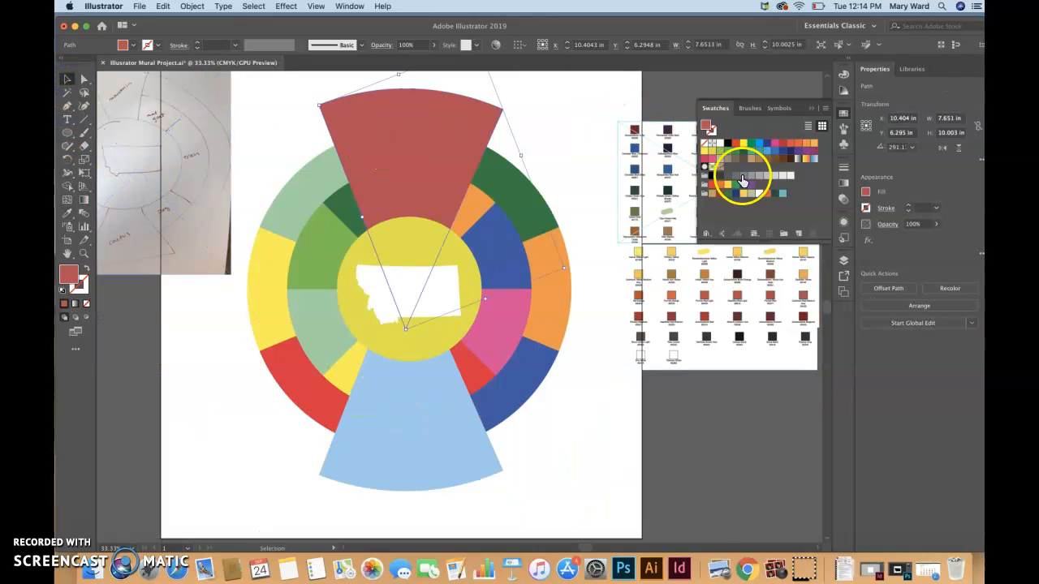
{"action": "left_click", "coordinate": [711, 196]}
{"action": "left_click", "coordinate": [414, 396]}
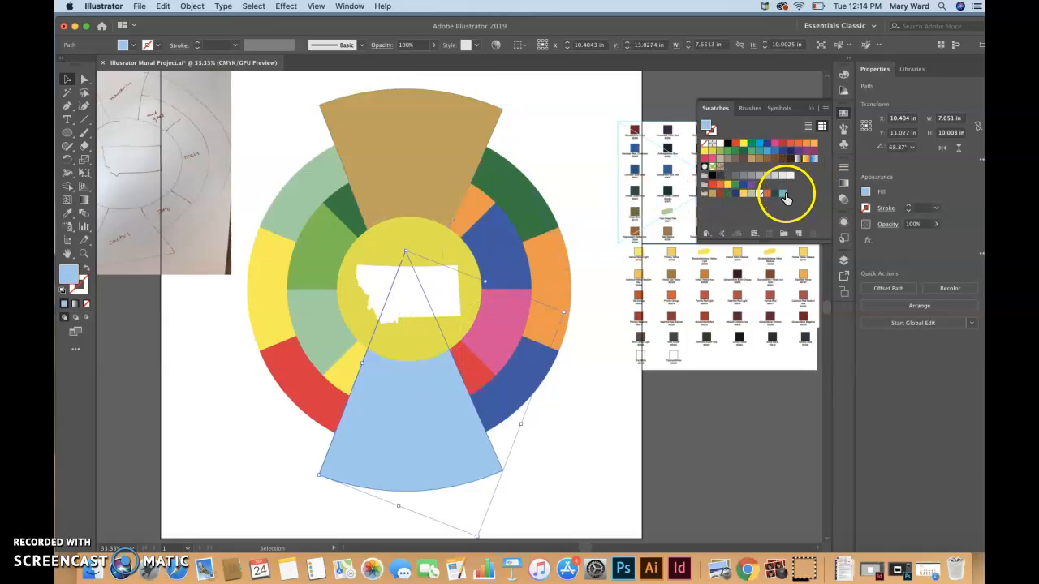
{"action": "left_click", "coordinate": [784, 195]}
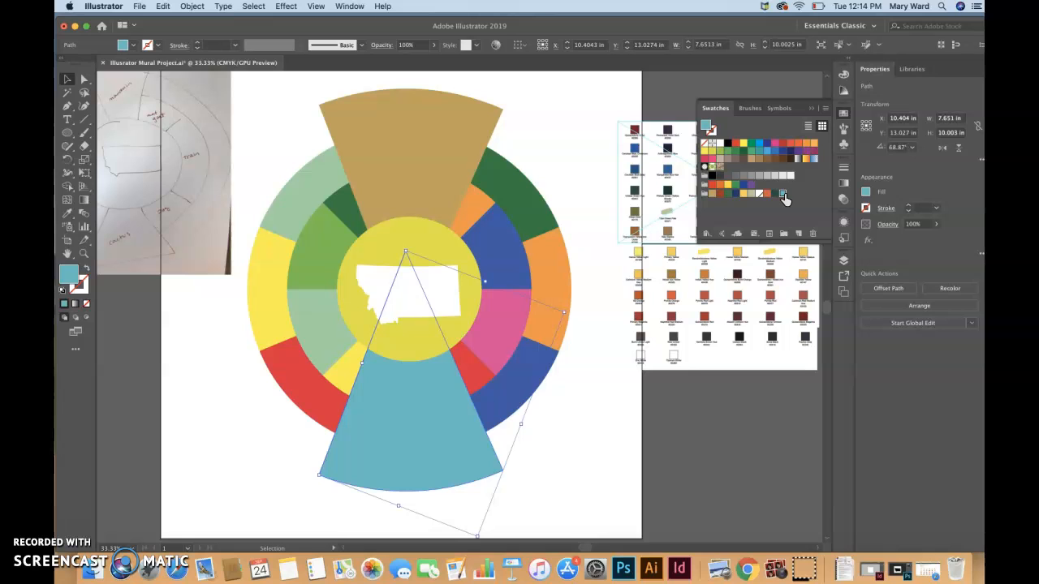
Examine how the inner ring is divided by selecting its segments one by one with the Direct Selection tool
{"action": "left_click", "coordinate": [475, 215]}
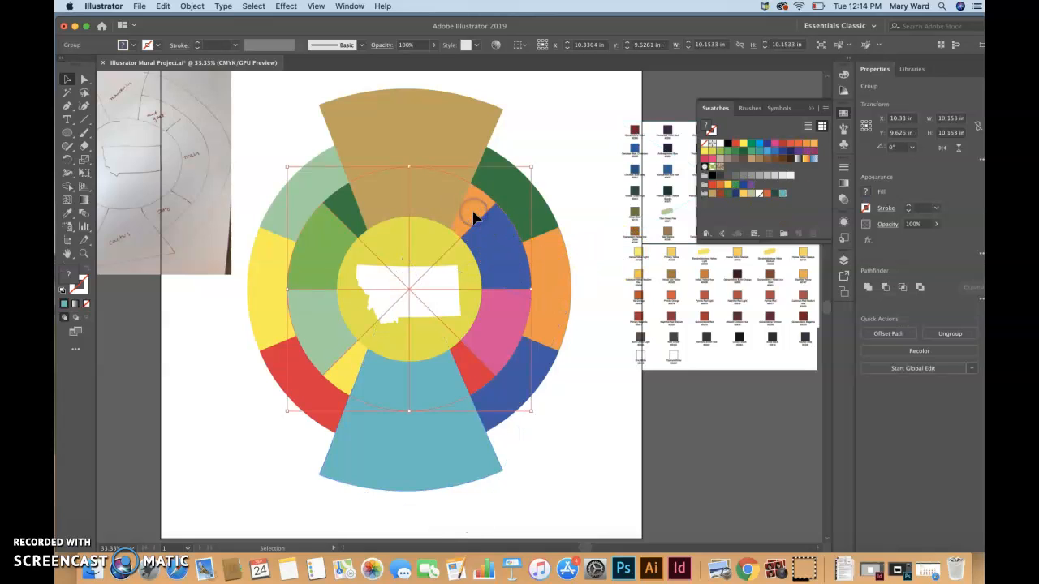
{"action": "left_click", "coordinate": [254, 137]}
{"action": "left_click", "coordinate": [79, 81]}
{"action": "left_click", "coordinate": [64, 81]}
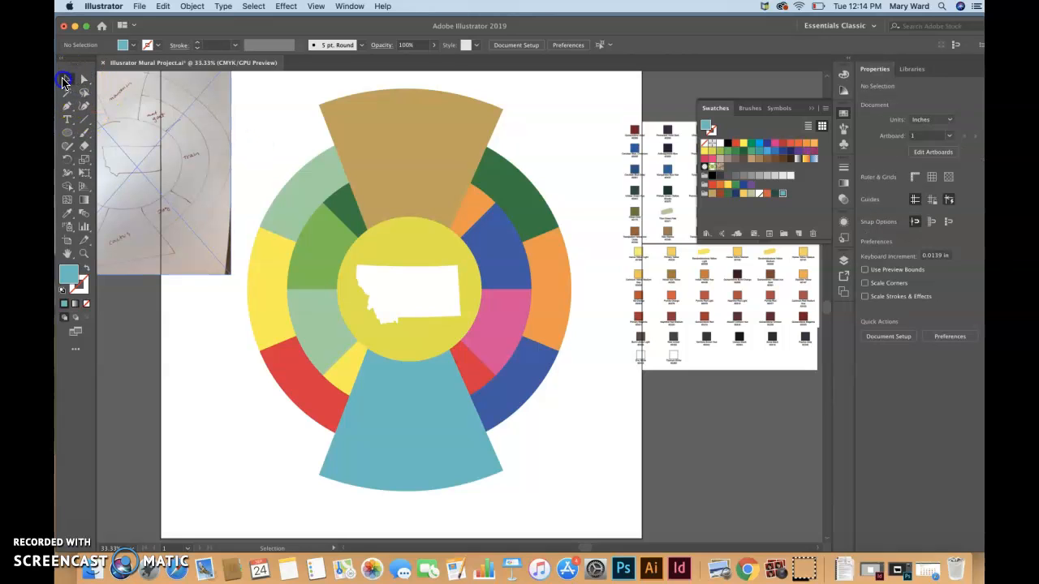
{"action": "left_click", "coordinate": [84, 78]}
{"action": "left_click", "coordinate": [341, 205]}
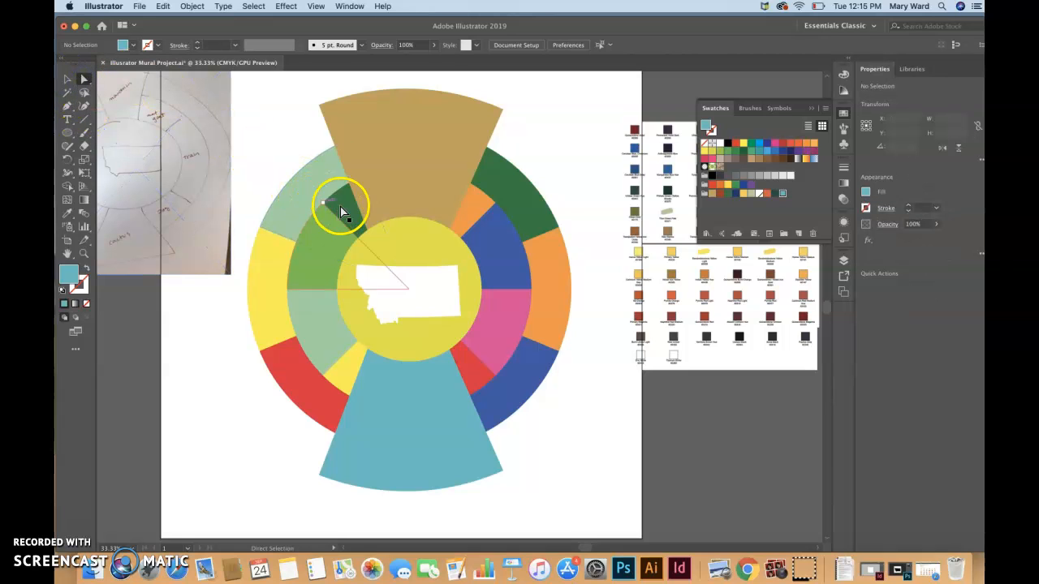
{"action": "left_click", "coordinate": [320, 251]}
{"action": "left_click", "coordinate": [325, 324]}
{"action": "left_click", "coordinate": [346, 364]}
{"action": "left_click", "coordinate": [470, 374]}
{"action": "left_click", "coordinate": [501, 345]}
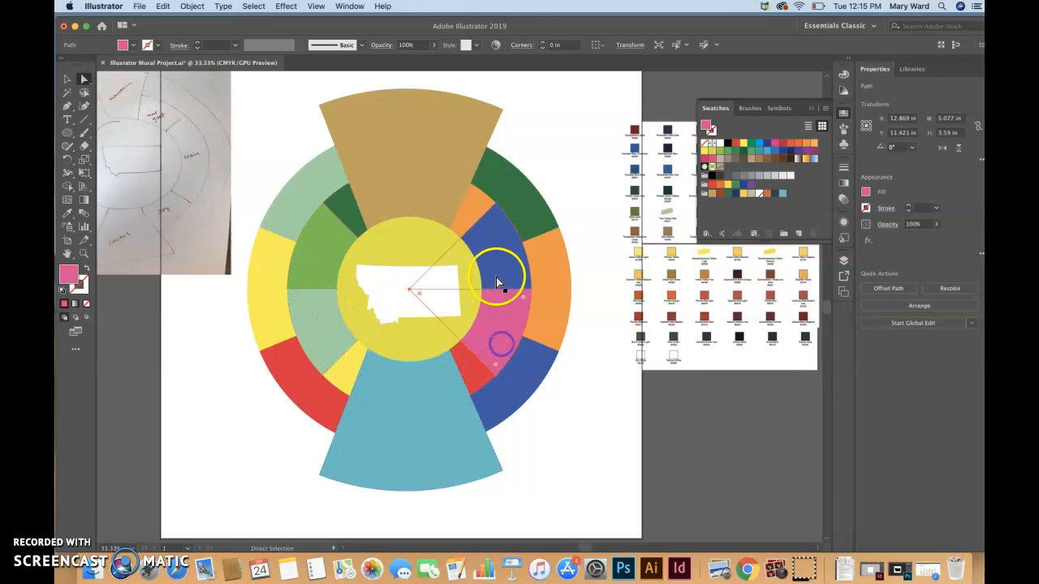
{"action": "left_click", "coordinate": [472, 214]}
Unite the dark green and orange inner-ring segments behind the upper wedge into one shape
{"action": "left_click", "coordinate": [348, 210]}
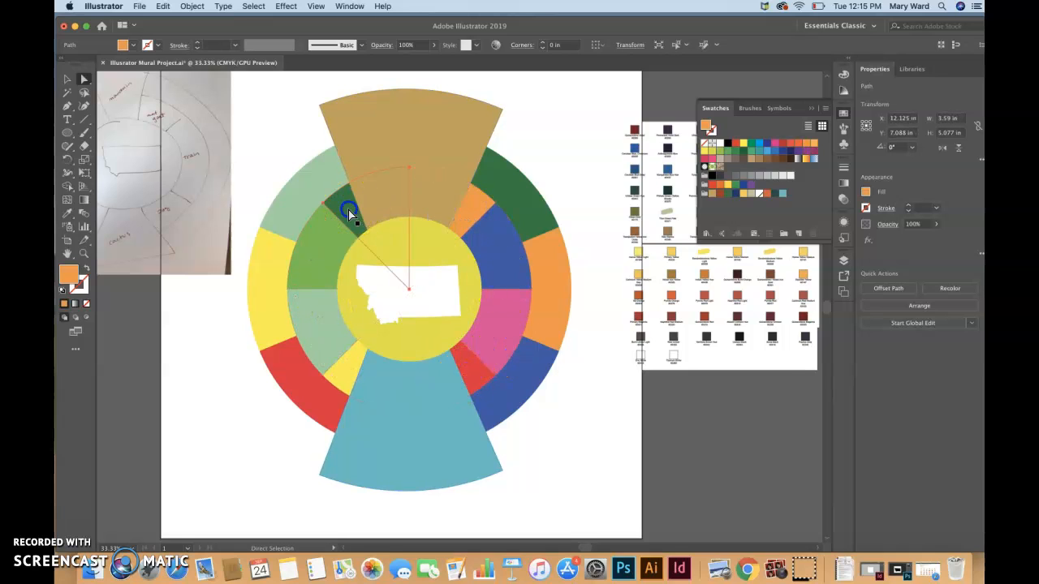
{"action": "left_click", "coordinate": [475, 210], "text": "shift"}
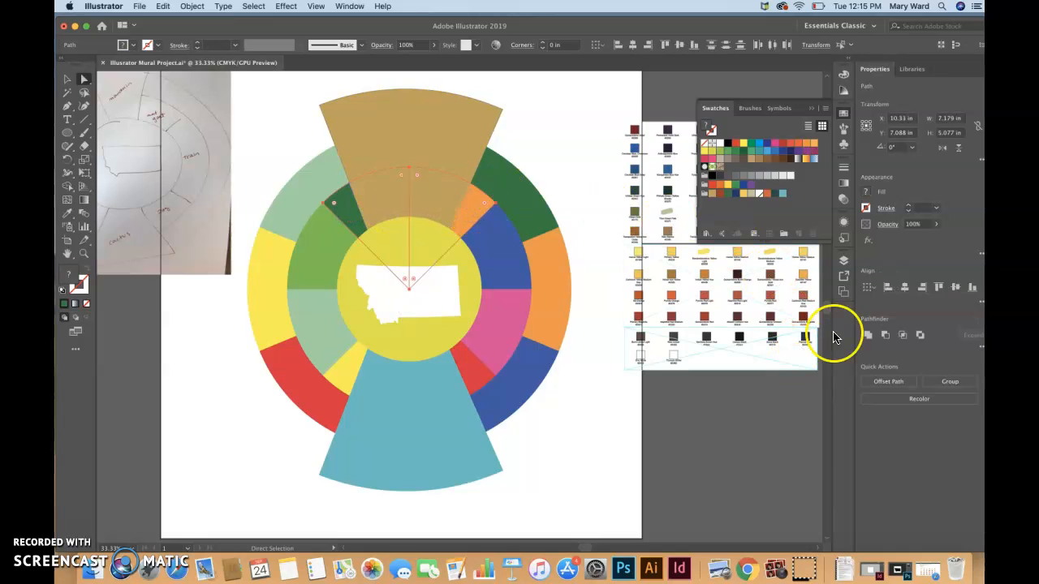
{"action": "left_click", "coordinate": [868, 336]}
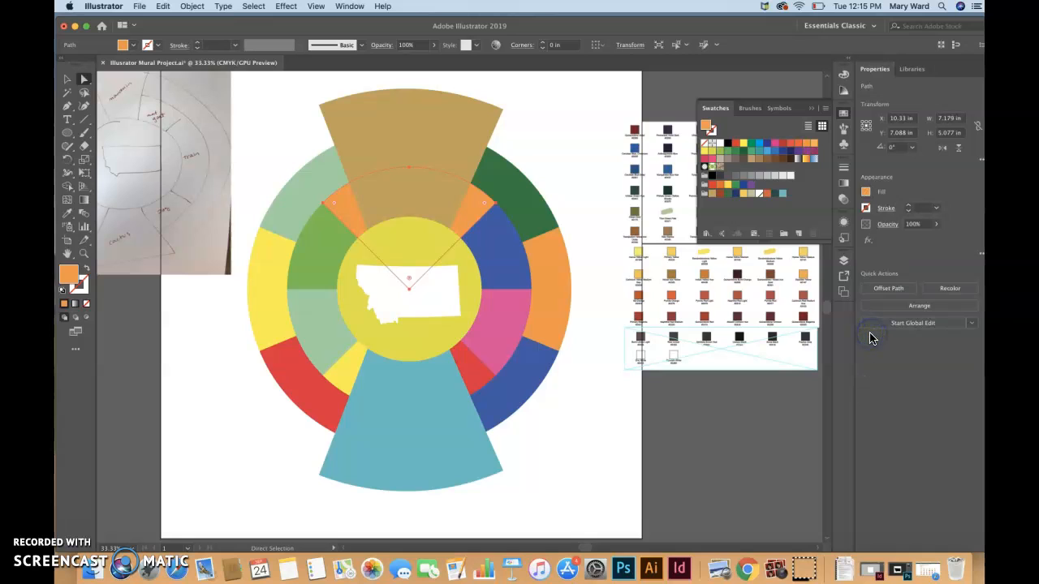
Show the Pathfinder panel and park it beside the artboard, below the paint charts
{"action": "left_click", "coordinate": [68, 78]}
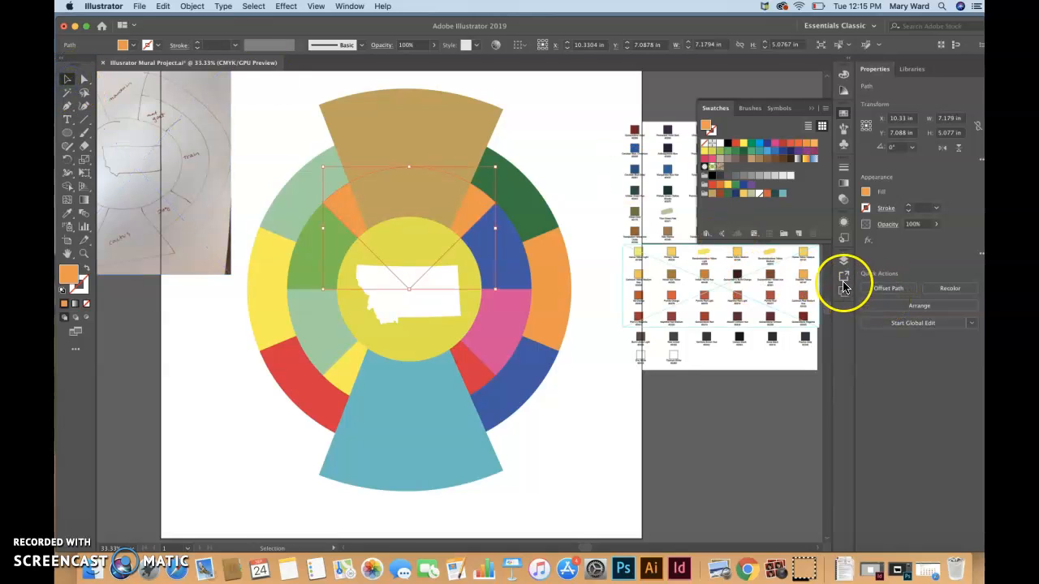
{"action": "left_click", "coordinate": [350, 6]}
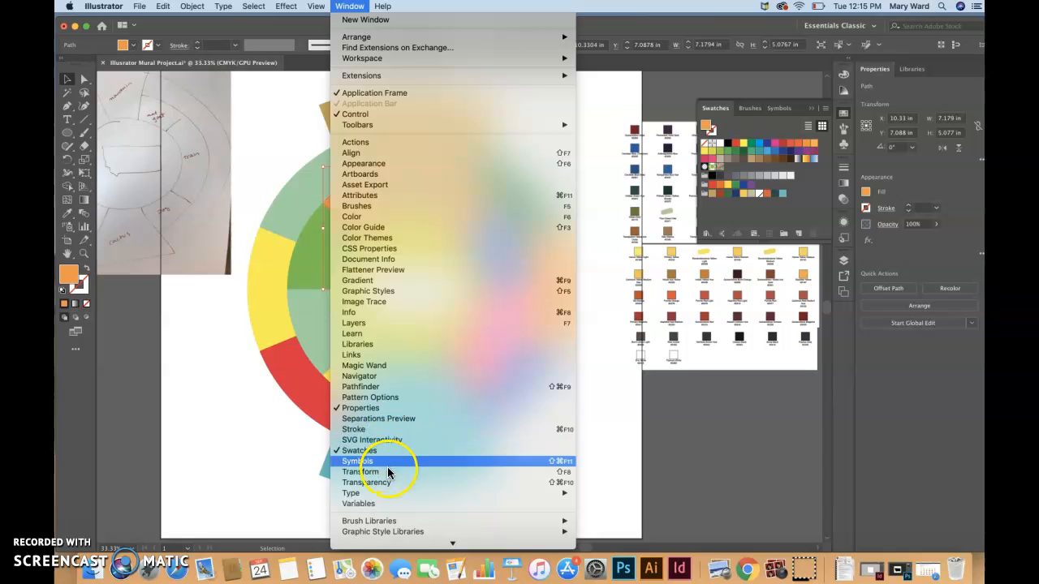
{"action": "left_click", "coordinate": [367, 387]}
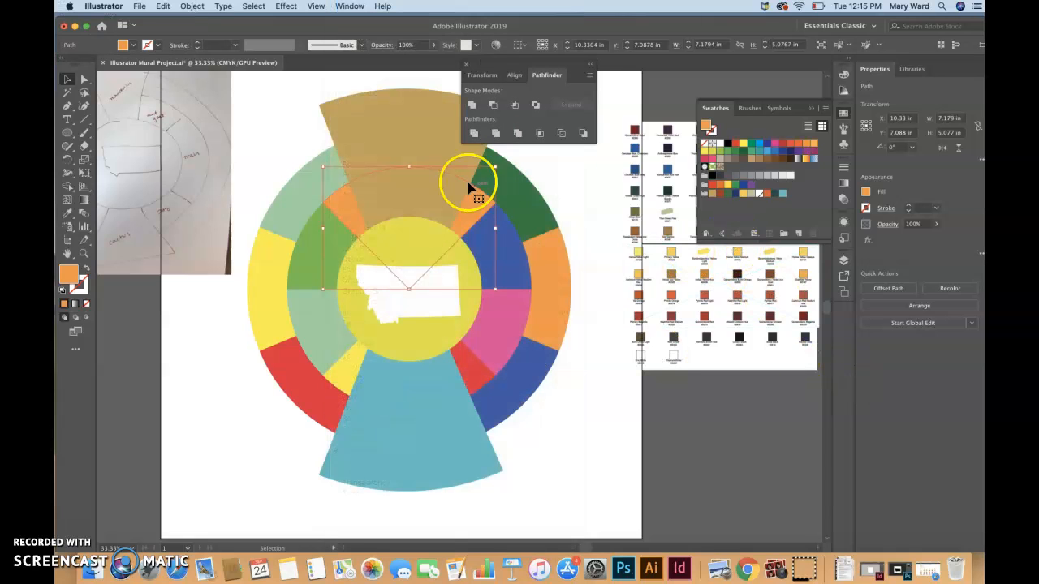
{"action": "left_click_drag", "start_coordinate": [539, 67], "coordinate": [782, 387]}
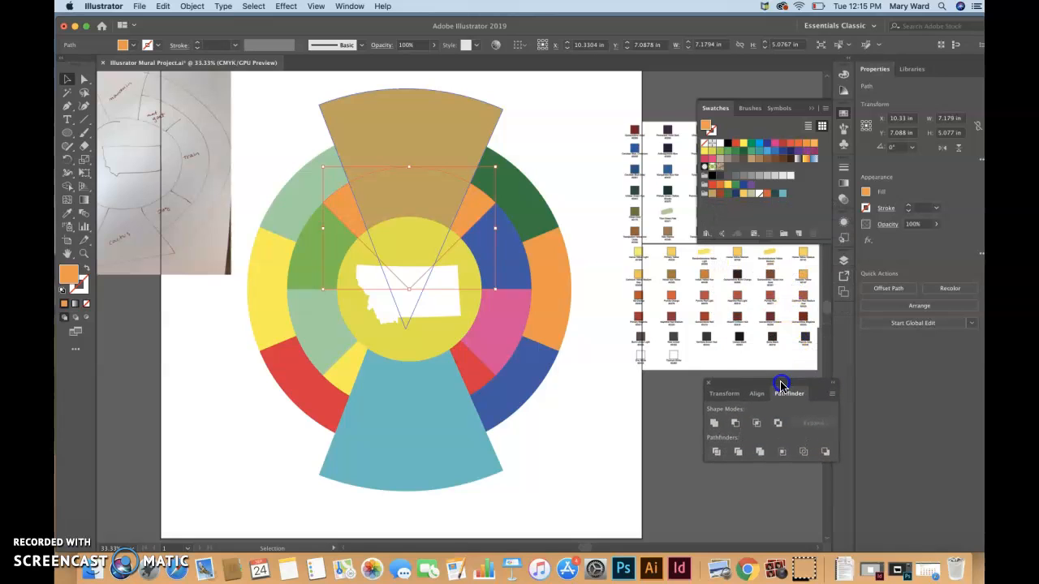
{"action": "left_click", "coordinate": [712, 424]}
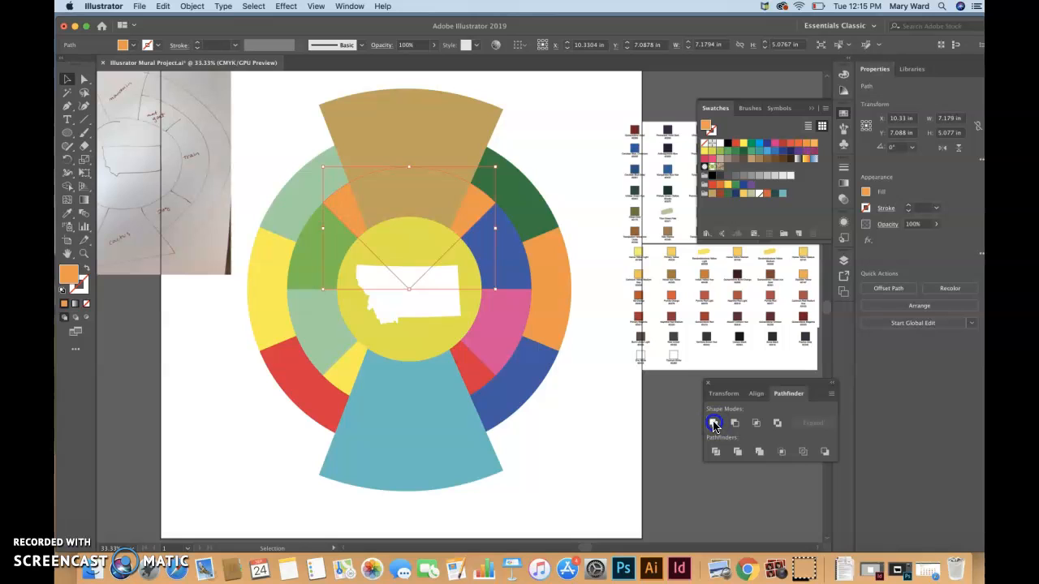
{"action": "left_click", "coordinate": [480, 209]}
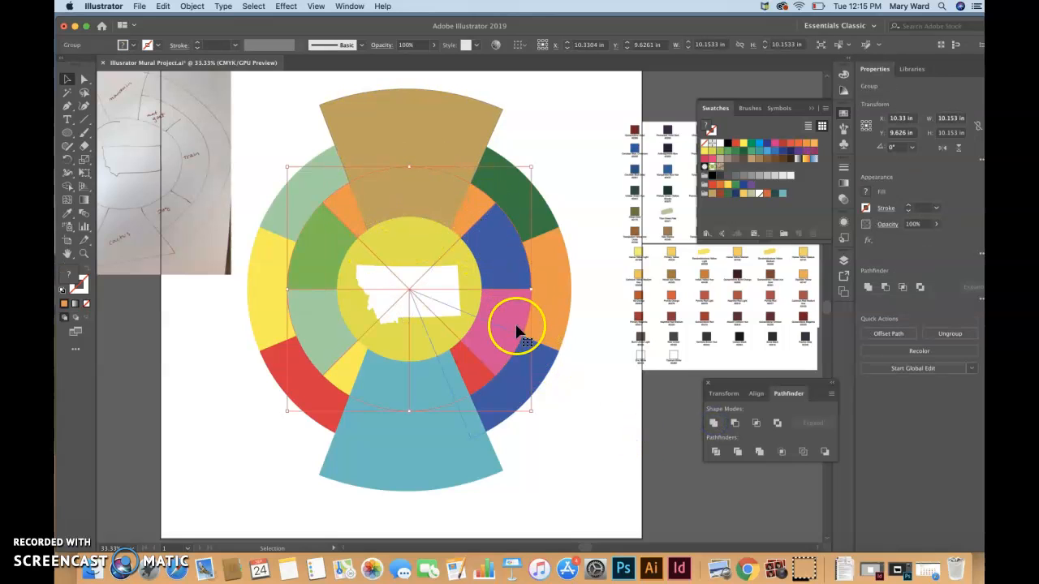
{"action": "left_click", "coordinate": [616, 486]}
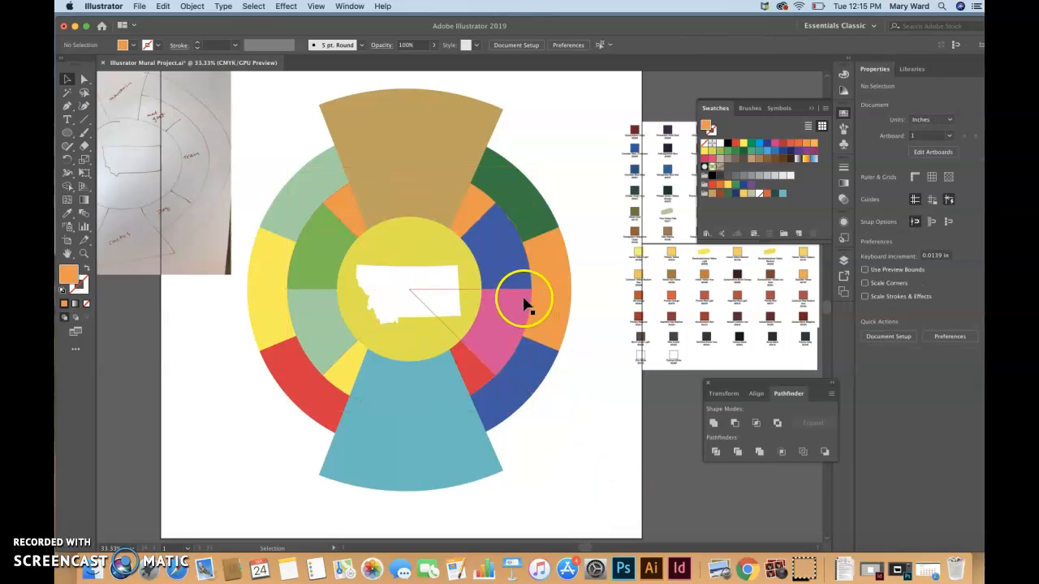
Unite the yellow and red inner-ring segments behind the lower teal wedge into one shape
{"action": "left_click", "coordinate": [465, 370]}
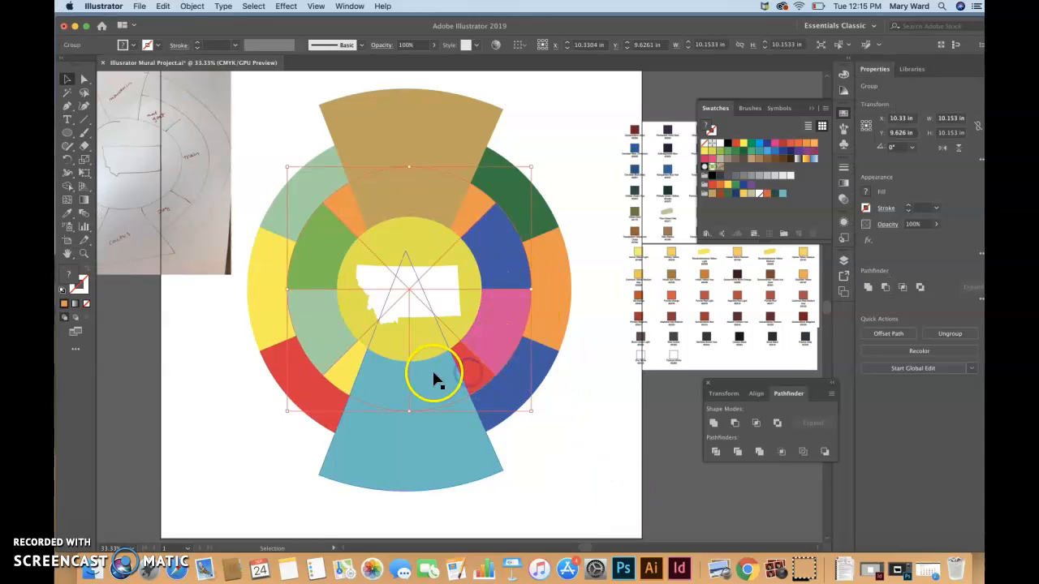
{"action": "left_click", "coordinate": [84, 79]}
{"action": "left_click", "coordinate": [206, 440]}
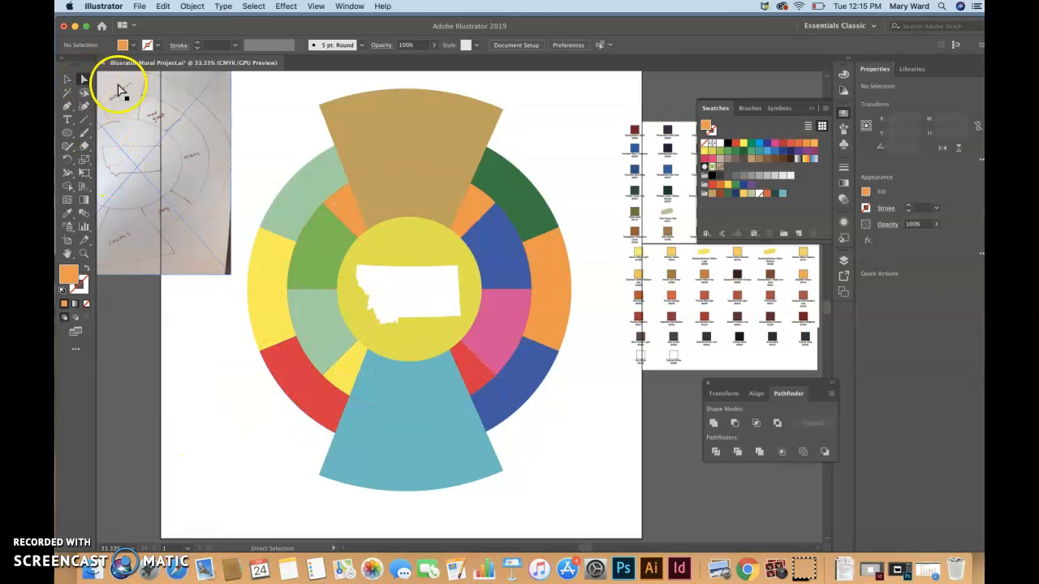
{"action": "left_click", "coordinate": [351, 371]}
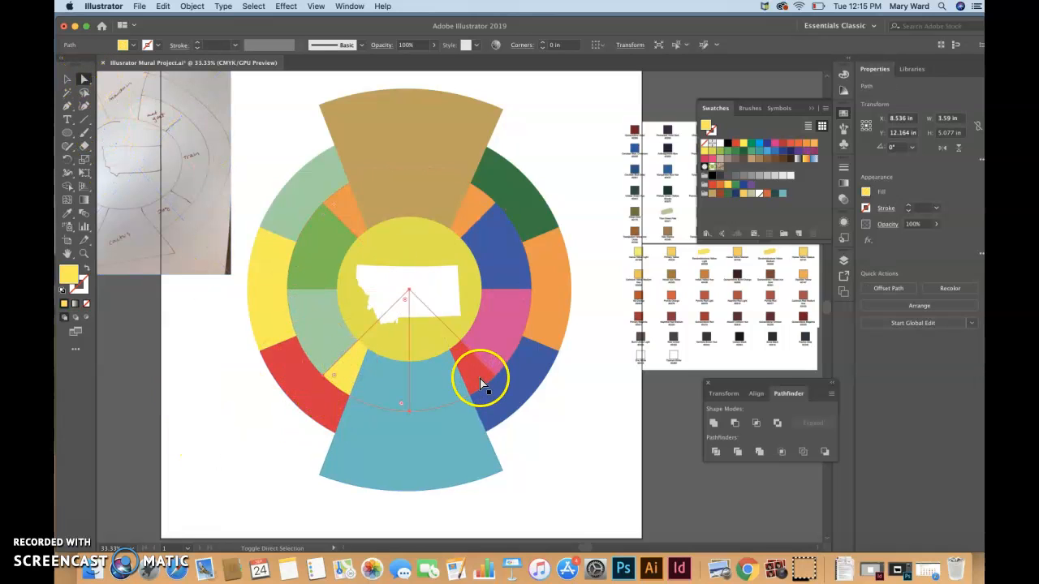
{"action": "left_click", "coordinate": [480, 378], "text": "shift"}
{"action": "left_click", "coordinate": [349, 371]}
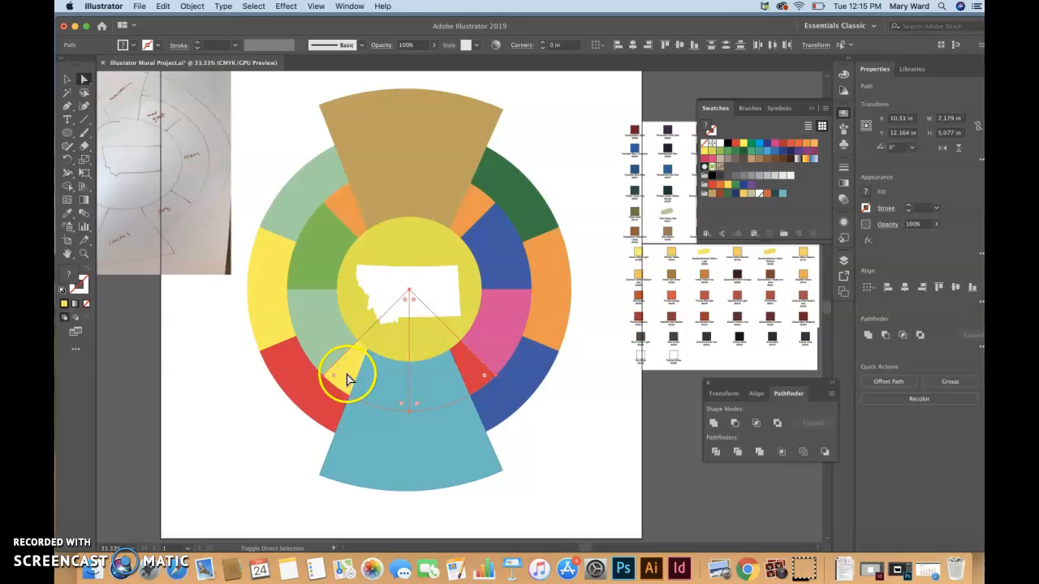
{"action": "left_click", "coordinate": [481, 378], "text": "shift"}
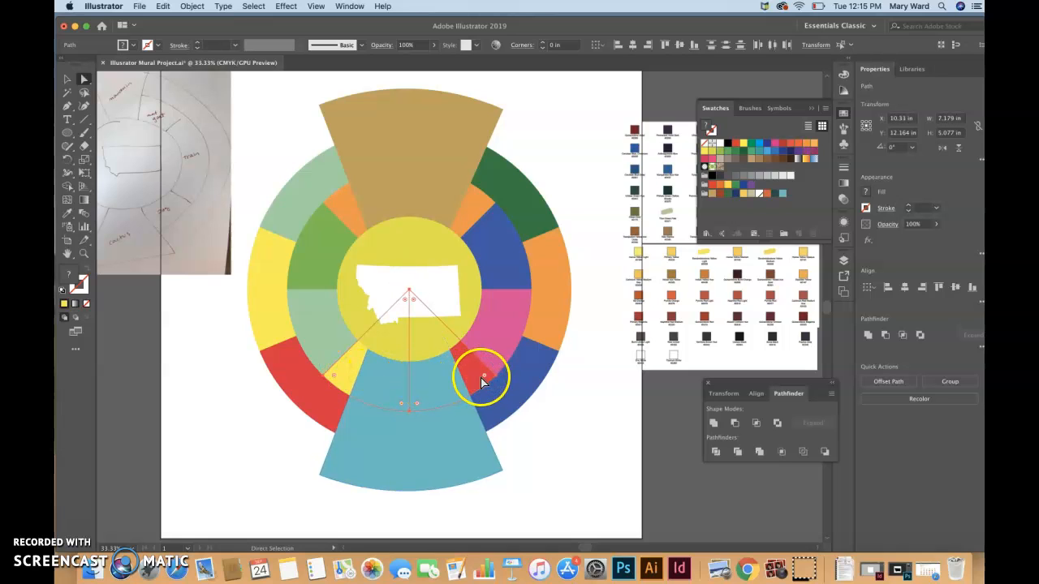
{"action": "left_click", "coordinate": [715, 423]}
{"action": "left_click", "coordinate": [582, 449]}
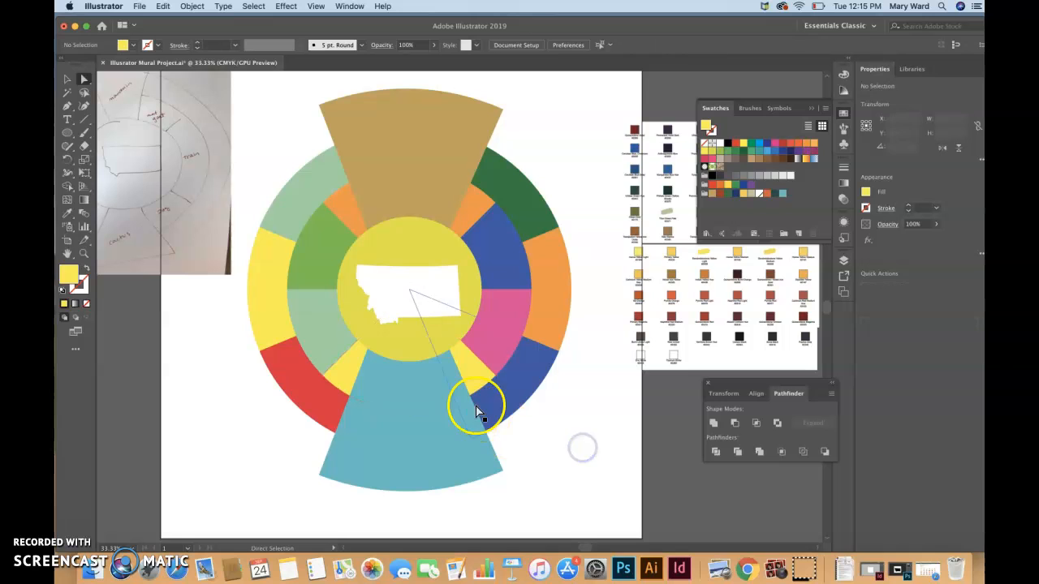
Fill the united inner-ring shapes behind the upper and lower wedges with the rust red Mural Colors swatch
{"action": "left_click", "coordinate": [475, 378]}
{"action": "left_click", "coordinate": [472, 217], "text": "shift"}
{"action": "left_click", "coordinate": [587, 447]}
{"action": "left_click", "coordinate": [482, 375]}
{"action": "left_click", "coordinate": [476, 215], "text": "shift"}
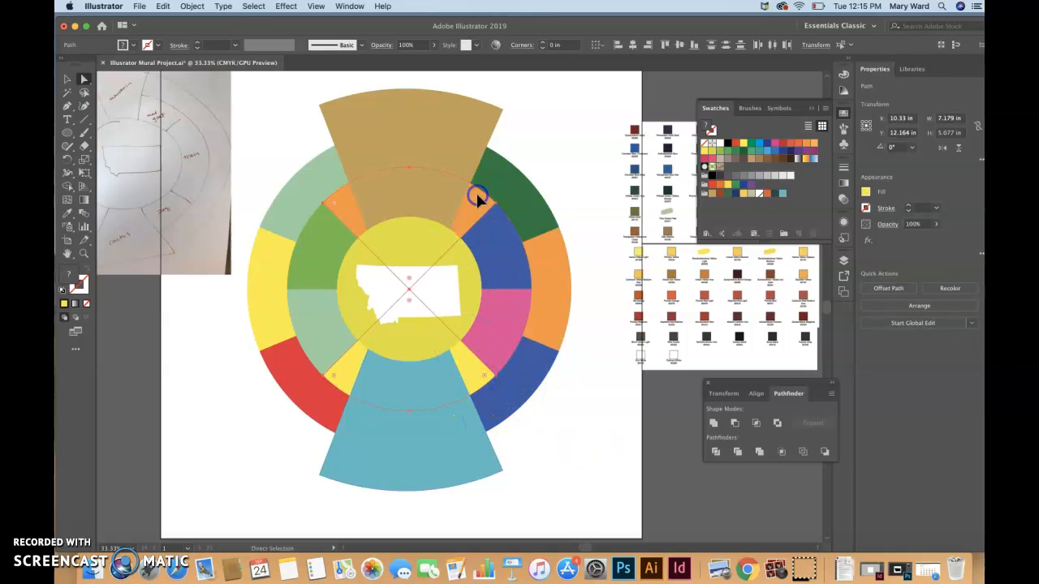
{"action": "left_click", "coordinate": [718, 194]}
{"action": "left_click", "coordinate": [585, 297]}
Fill the pink inner-ring segment with the medium green swatch and the blue segment above it with the navy swatch
{"action": "left_click", "coordinate": [514, 325]}
{"action": "left_click", "coordinate": [620, 411]}
{"action": "left_click", "coordinate": [511, 332]}
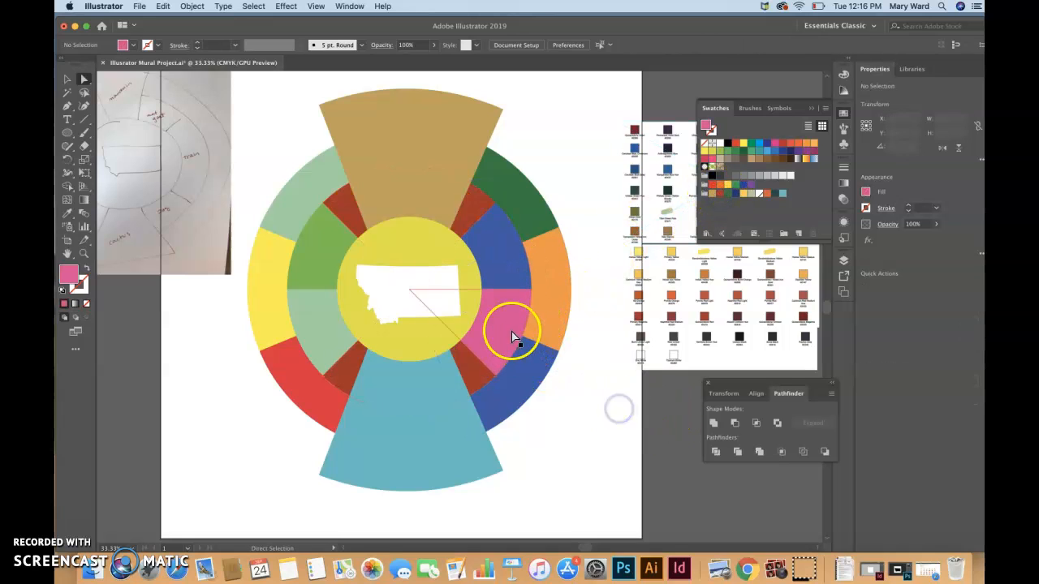
{"action": "left_click", "coordinate": [725, 197]}
{"action": "left_click", "coordinate": [513, 266]}
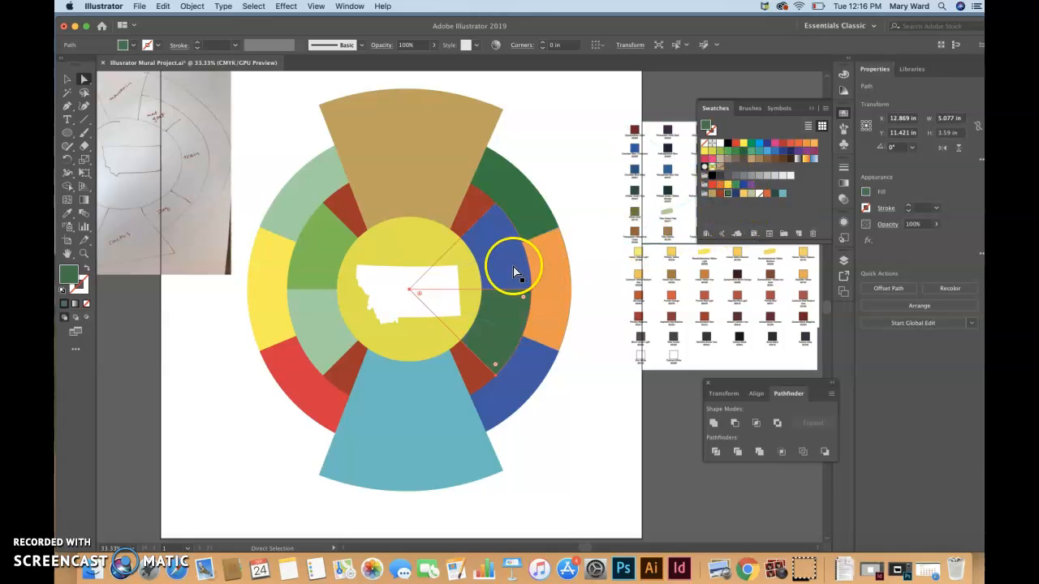
{"action": "left_click", "coordinate": [735, 194]}
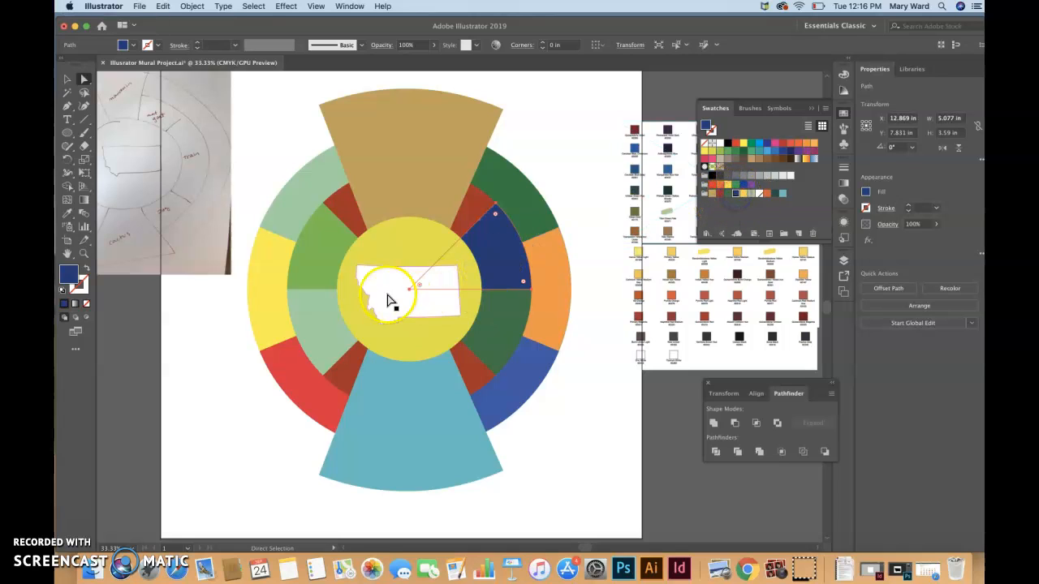
Recolor the inner ring's upper left segment sage green and its lower left segment orange from Mural Colors
{"action": "left_click", "coordinate": [311, 277]}
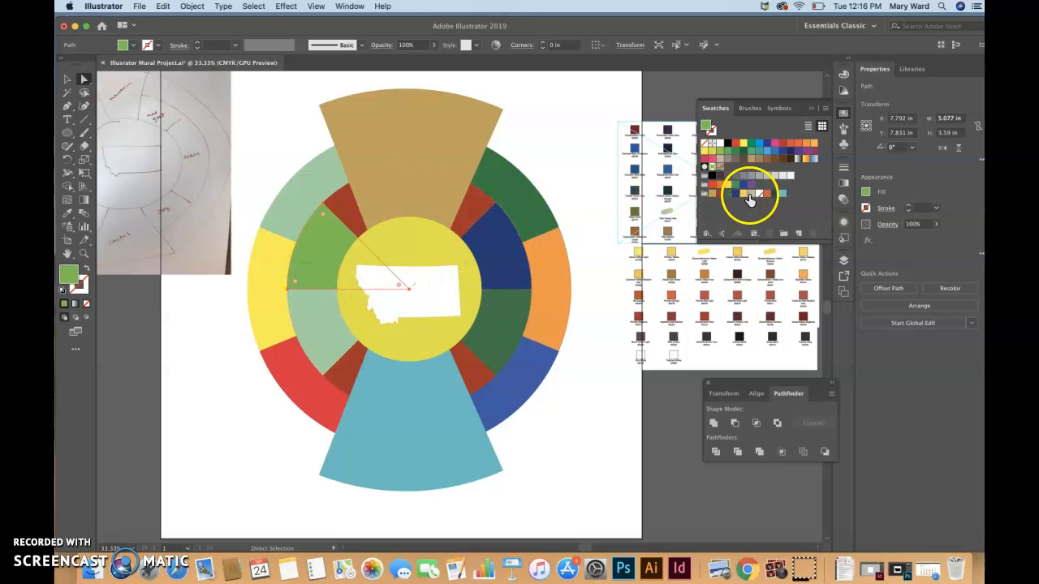
{"action": "left_click", "coordinate": [750, 197]}
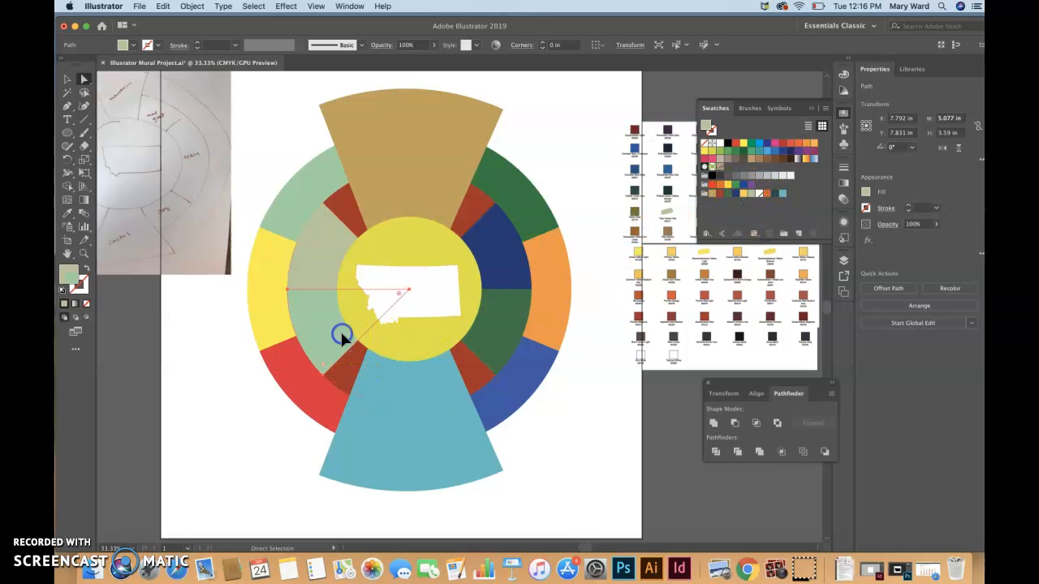
{"action": "left_click", "coordinate": [766, 193]}
{"action": "left_click", "coordinate": [614, 413]}
Fill the united inner-ring shapes behind the upper and lower wedges with the dark blue-green swatch
{"action": "left_click", "coordinate": [468, 258]}
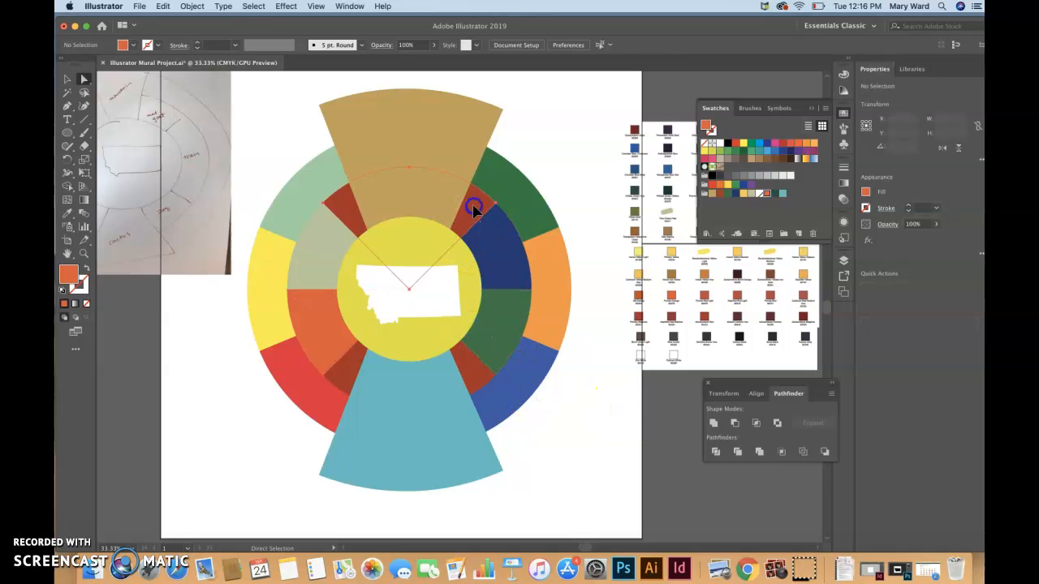
{"action": "left_click", "coordinate": [474, 209]}
{"action": "left_click", "coordinate": [776, 194]}
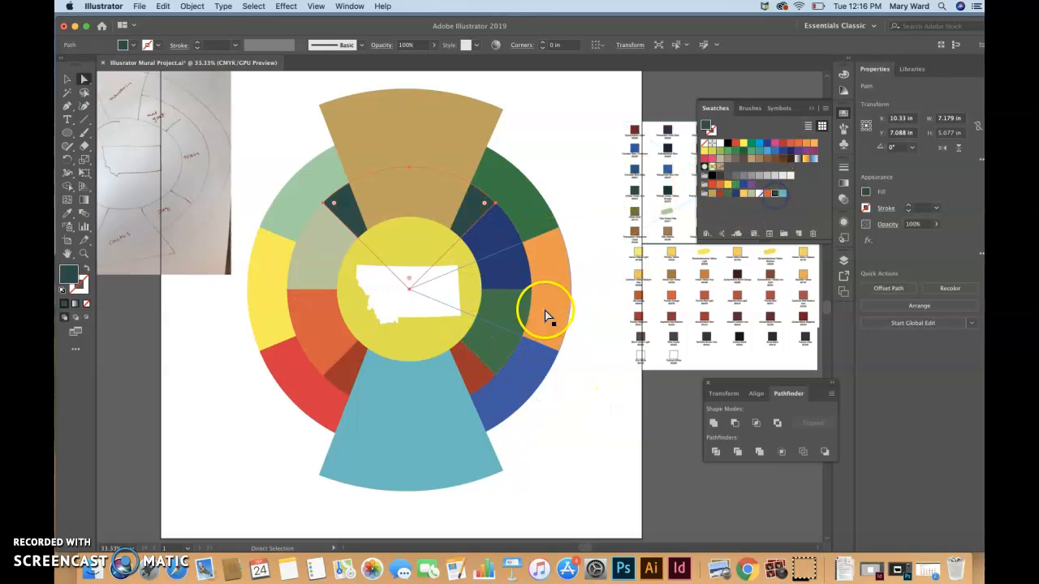
{"action": "left_click", "coordinate": [776, 194]}
Recolor the inner ring's upper right segment sage green and its lower right segment orange to mirror the left side
{"action": "left_click", "coordinate": [508, 270]}
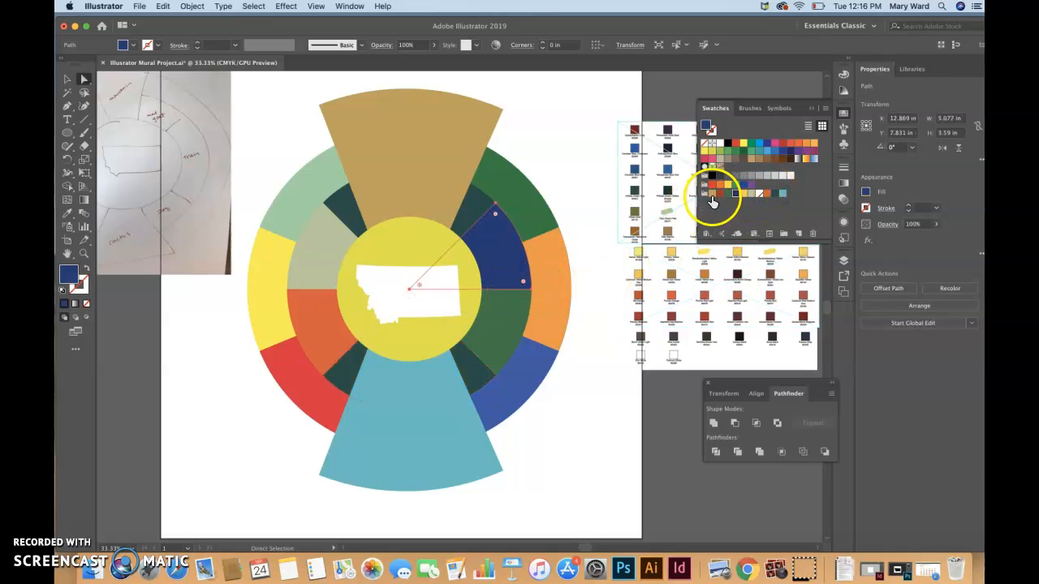
{"action": "left_click", "coordinate": [735, 188]}
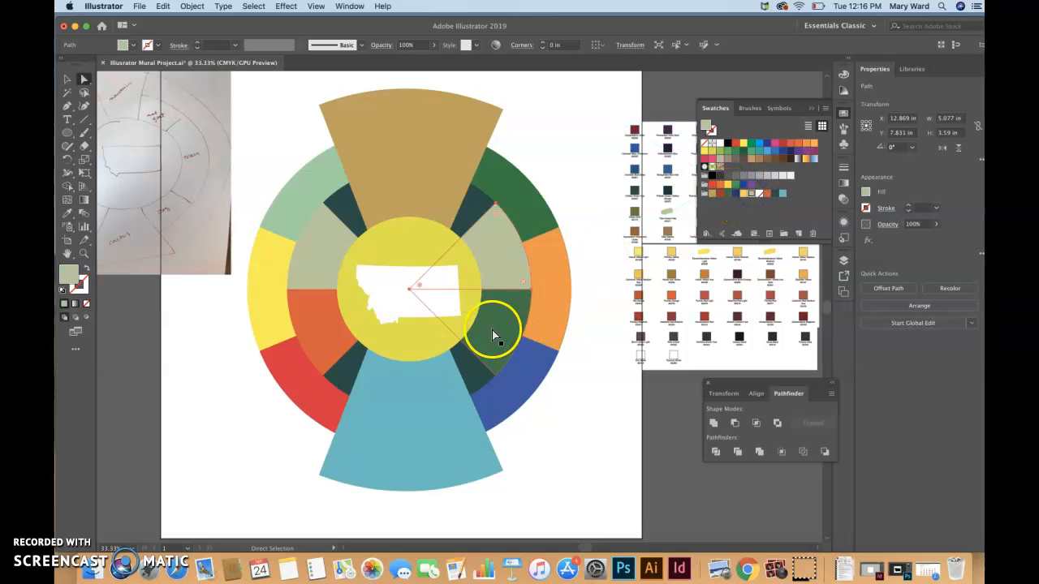
{"action": "left_click", "coordinate": [492, 332]}
{"action": "left_click", "coordinate": [771, 194]}
{"action": "left_click", "coordinate": [767, 194]}
{"action": "left_click", "coordinate": [593, 384]}
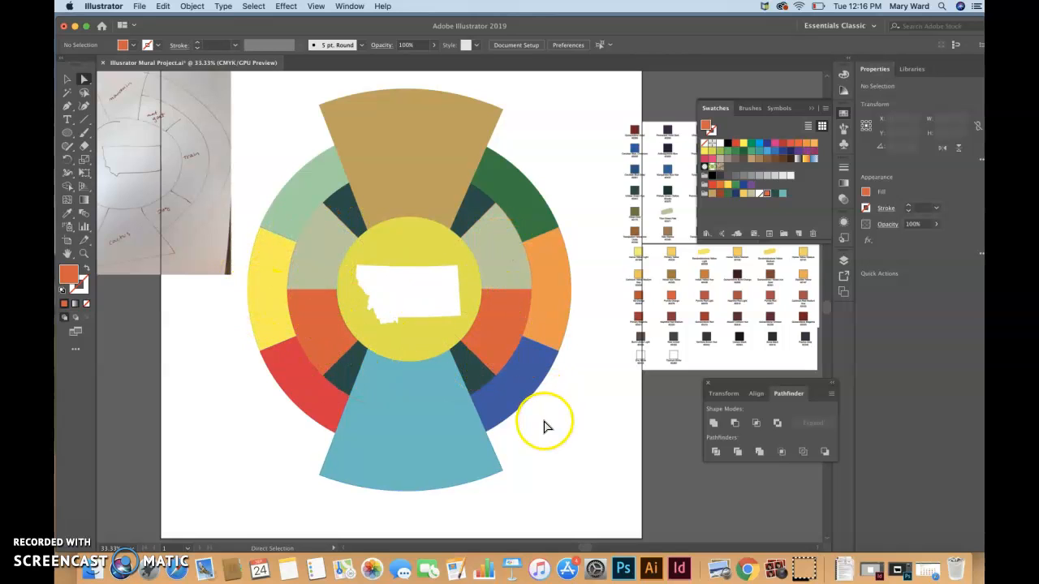
Fill the outer ring's four diagonal segments beside the upper and lower wedges with the golden yellow Mural Colors swatch
{"action": "left_click", "coordinate": [506, 395]}
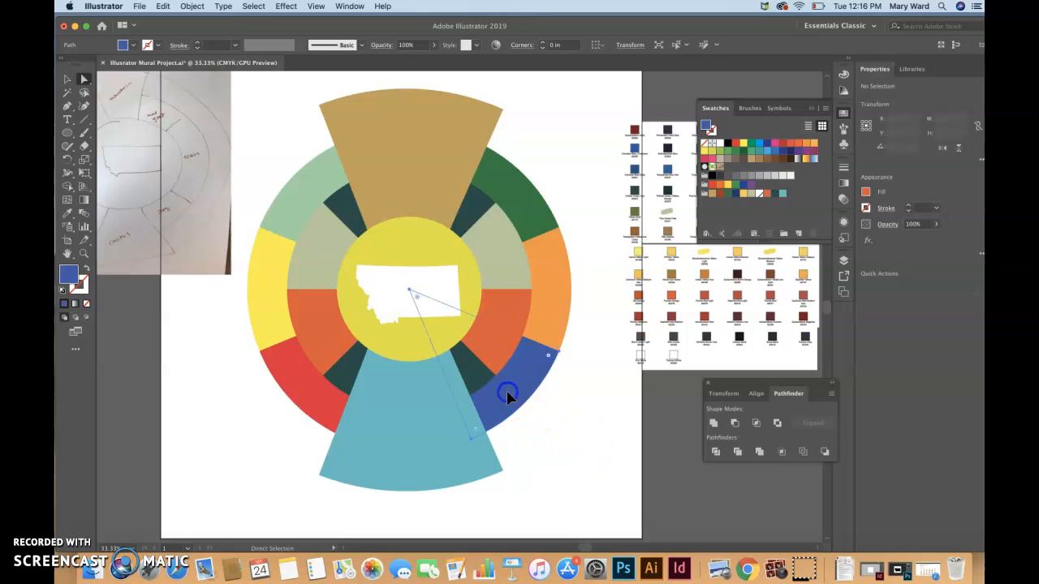
{"action": "left_click", "coordinate": [744, 195]}
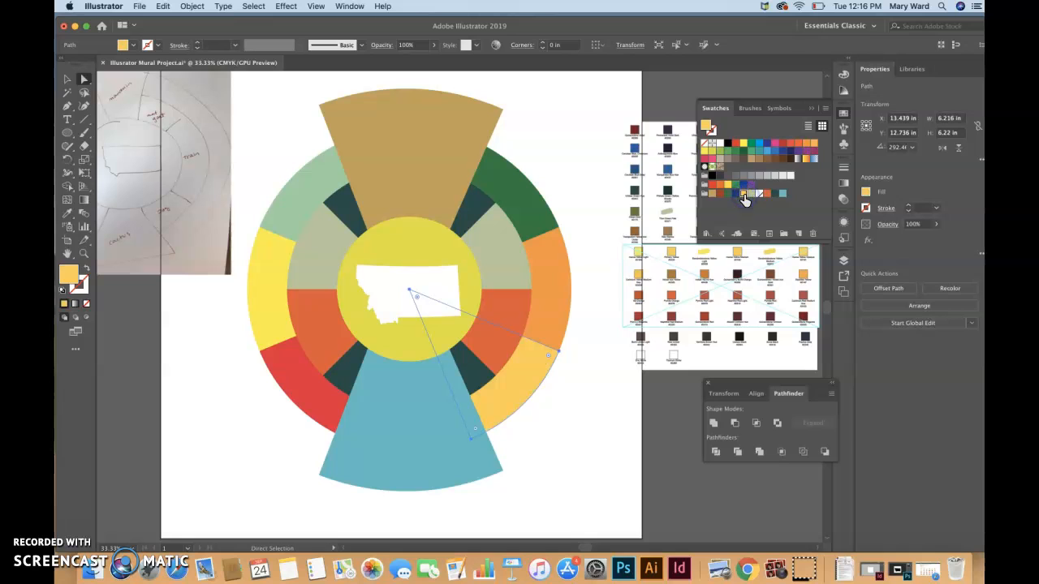
{"action": "left_click", "coordinate": [537, 216]}
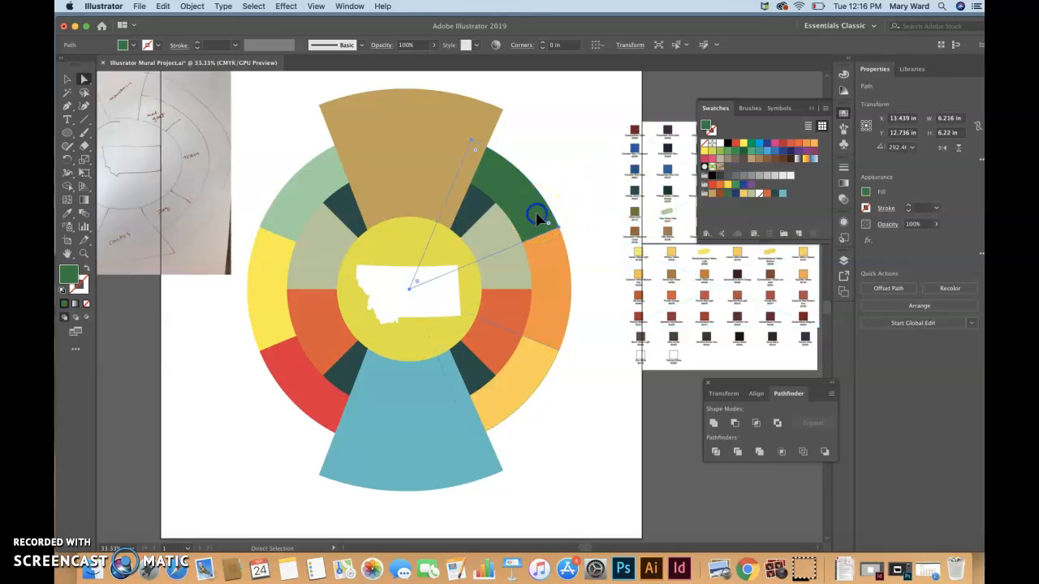
{"action": "left_click", "coordinate": [743, 195]}
{"action": "left_click", "coordinate": [304, 192]}
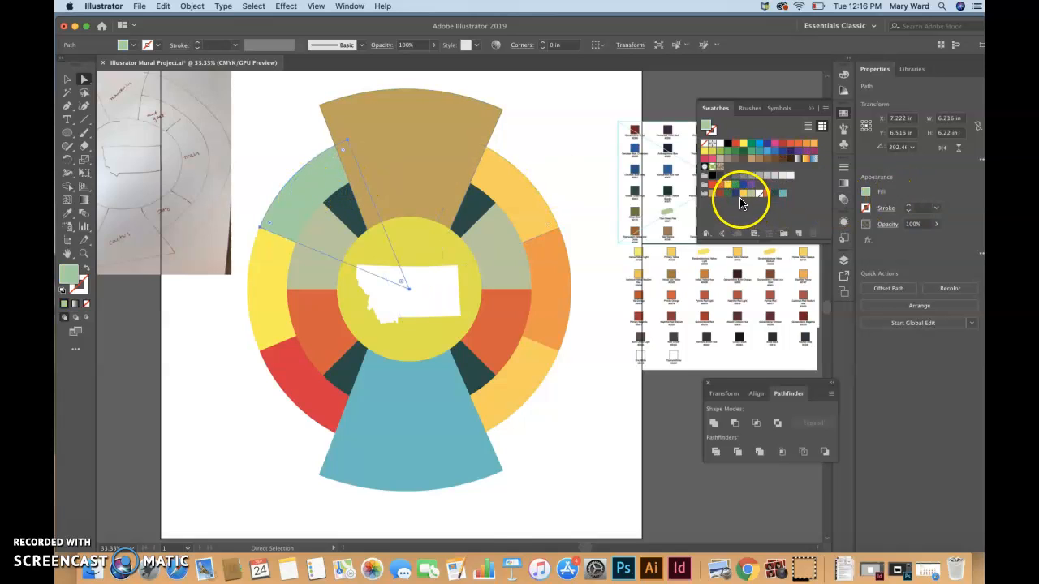
{"action": "left_click", "coordinate": [744, 195]}
{"action": "left_click", "coordinate": [316, 406]}
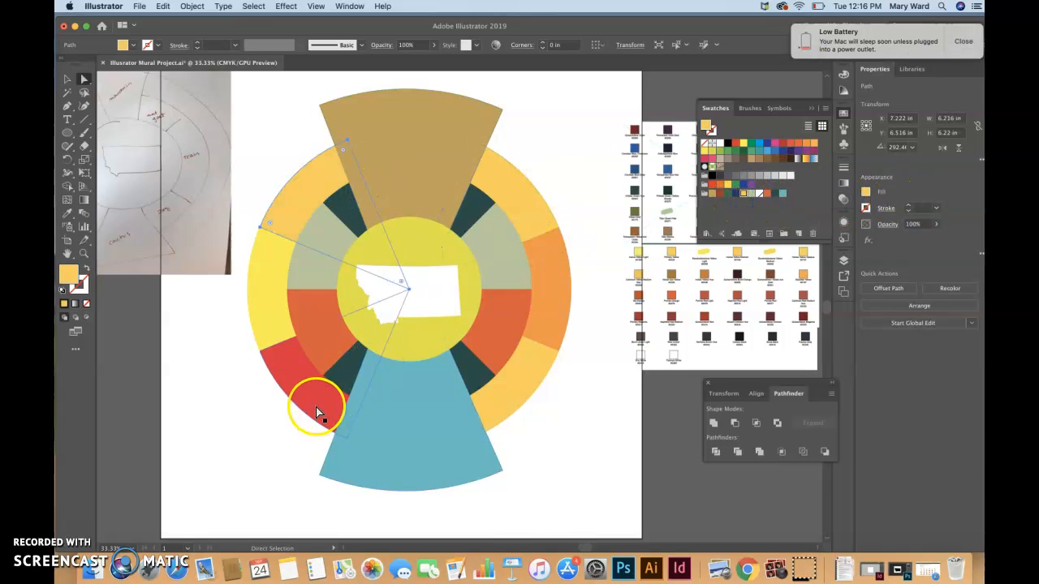
{"action": "left_click", "coordinate": [766, 193]}
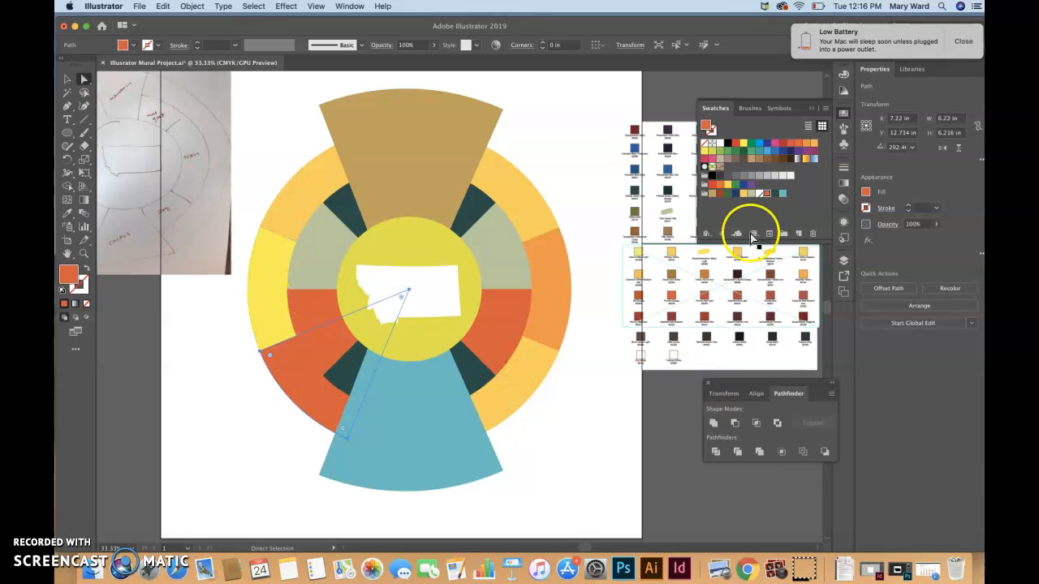
{"action": "left_click", "coordinate": [744, 195]}
{"action": "left_click", "coordinate": [580, 379]}
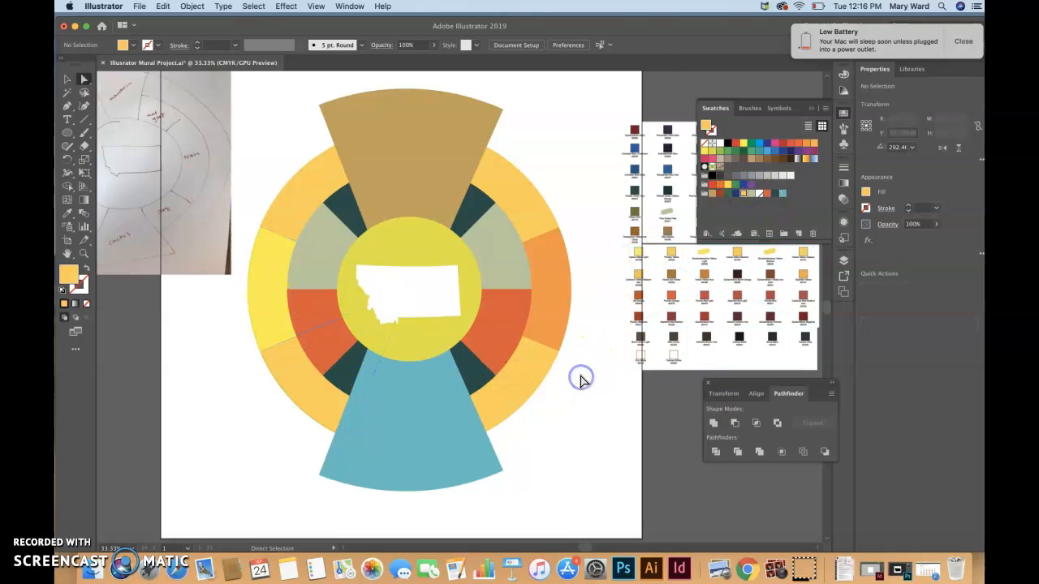
Fill both side segments of the outer ring with the orange Mural Colors swatch
{"action": "left_click", "coordinate": [550, 326]}
{"action": "left_click", "coordinate": [267, 312], "text": "shift"}
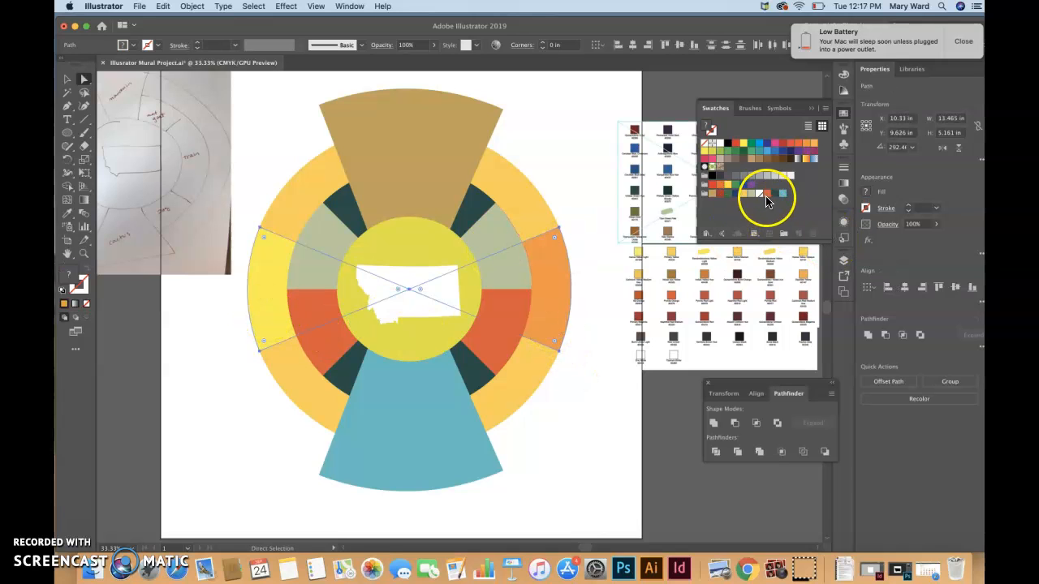
{"action": "left_click", "coordinate": [711, 195]}
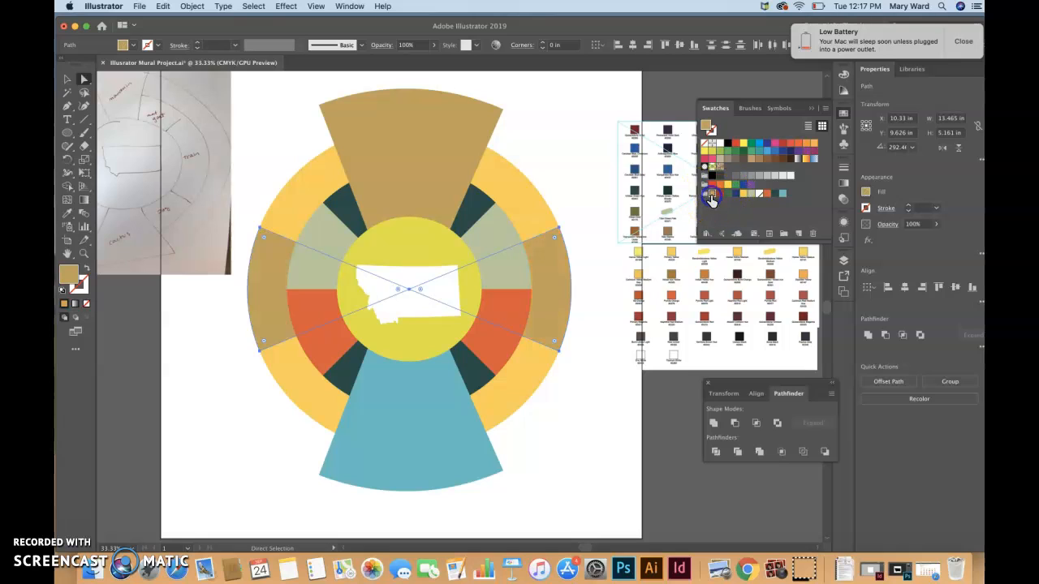
{"action": "left_click", "coordinate": [764, 195]}
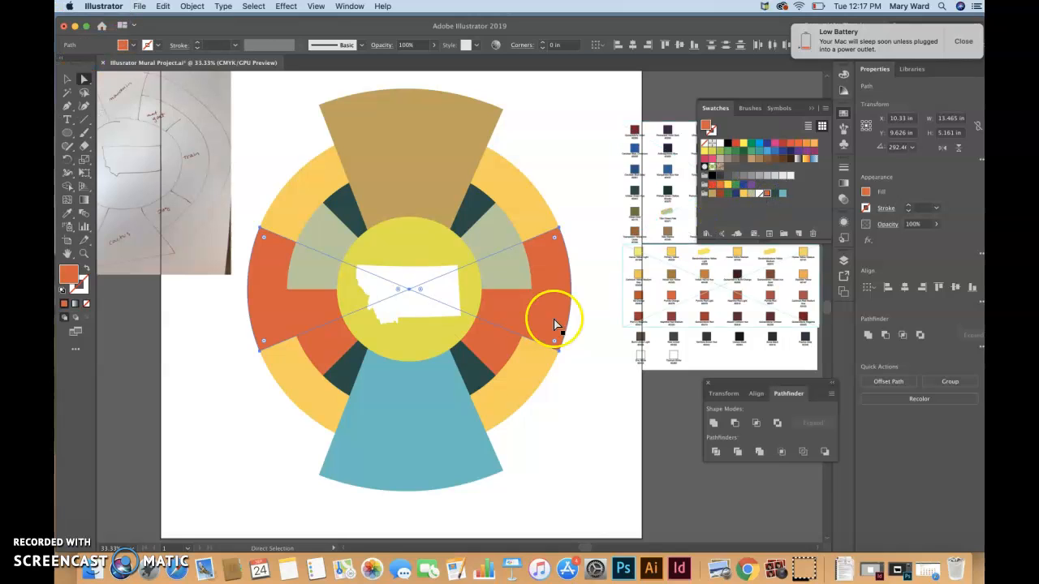
Recolor the inner ring's lower left and lower right segments with the sage green Mural Colors swatch
{"action": "left_click", "coordinate": [500, 354]}
{"action": "left_click", "coordinate": [342, 344], "text": "shift"}
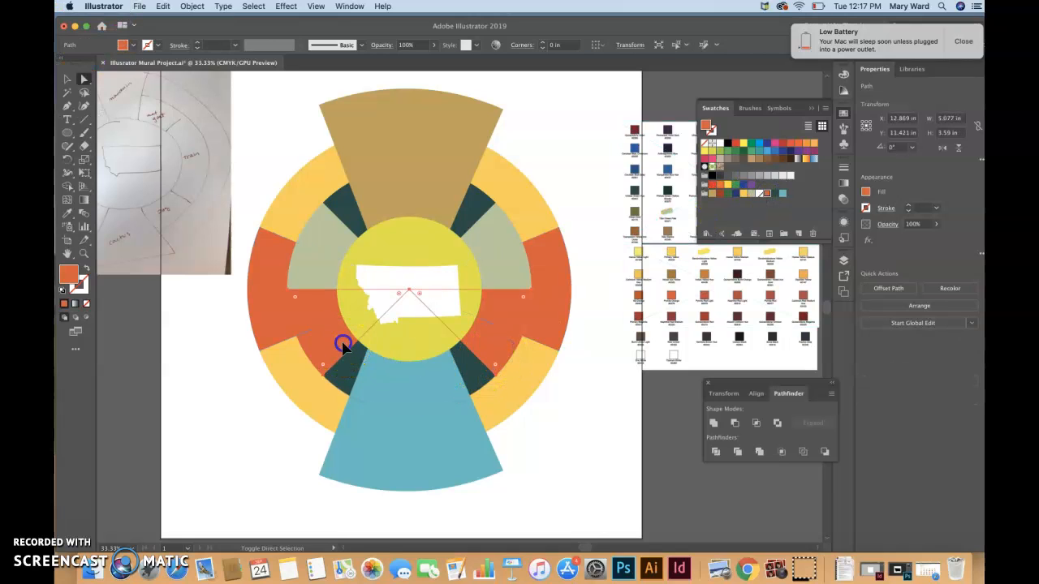
{"action": "left_click", "coordinate": [742, 195]}
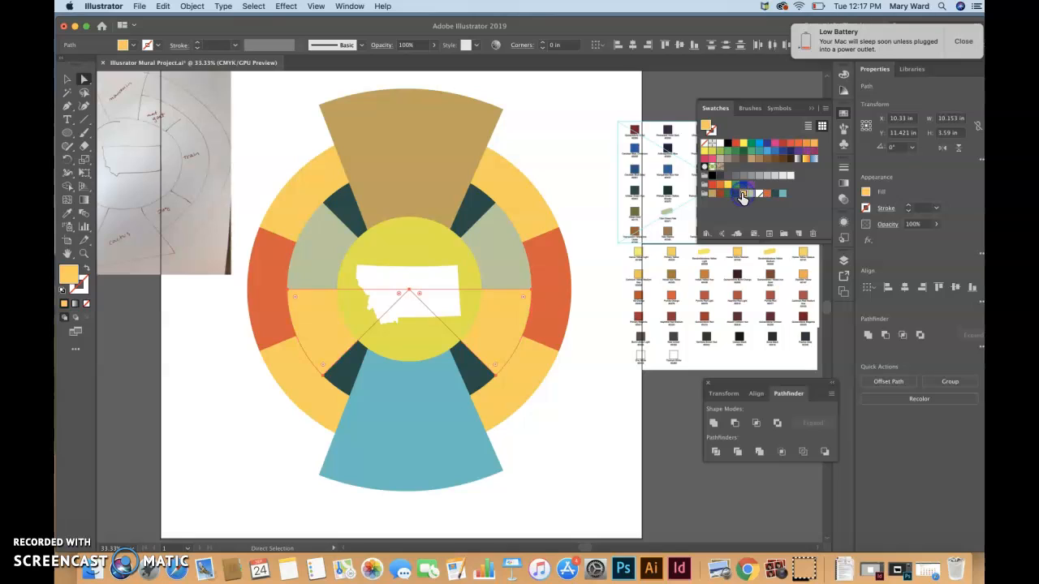
{"action": "left_click", "coordinate": [749, 194]}
{"action": "left_click", "coordinate": [603, 218]}
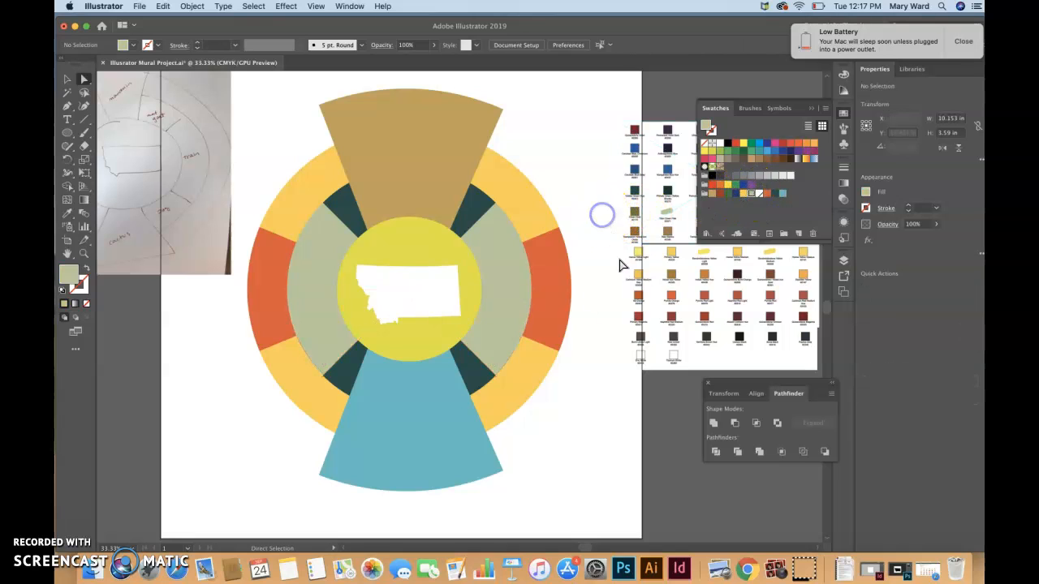
Fill the central circle behind the state shape with the light blue swatch and the lower wedge with the tan swatch
{"action": "left_click", "coordinate": [445, 341]}
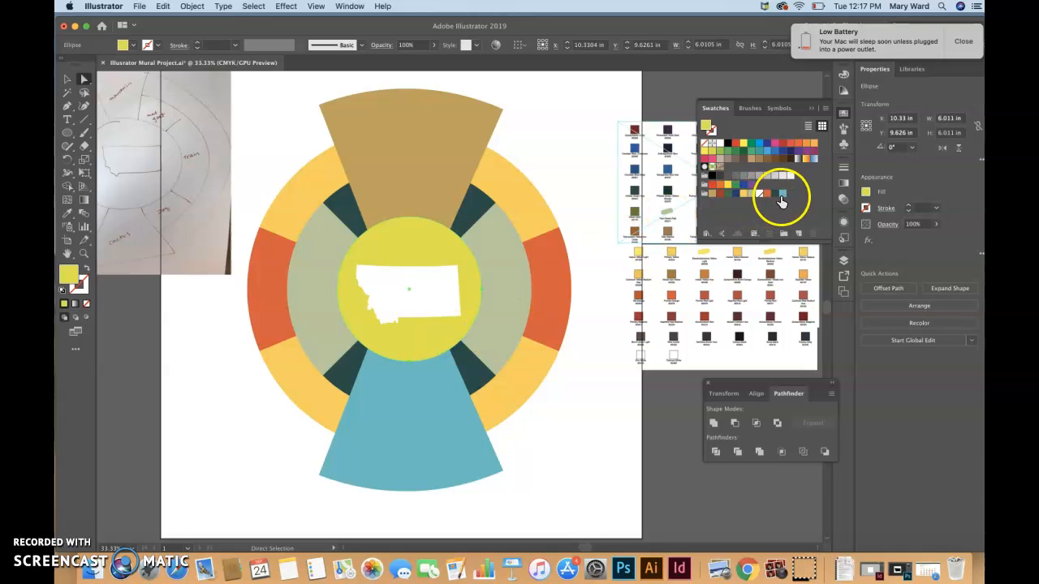
{"action": "left_click", "coordinate": [782, 196]}
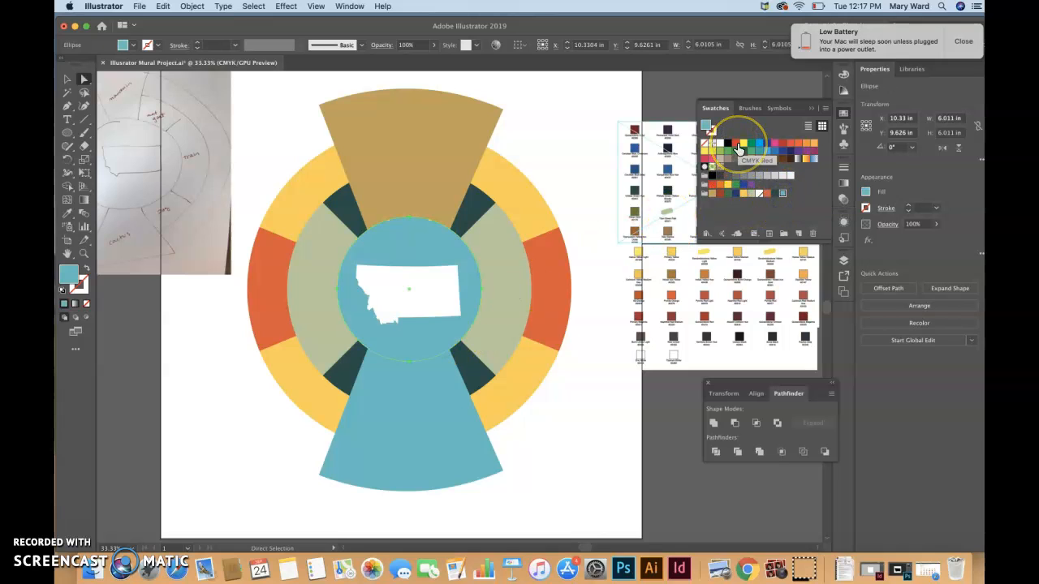
{"action": "left_click", "coordinate": [459, 436]}
{"action": "left_click", "coordinate": [711, 195]}
{"action": "left_click", "coordinate": [564, 424]}
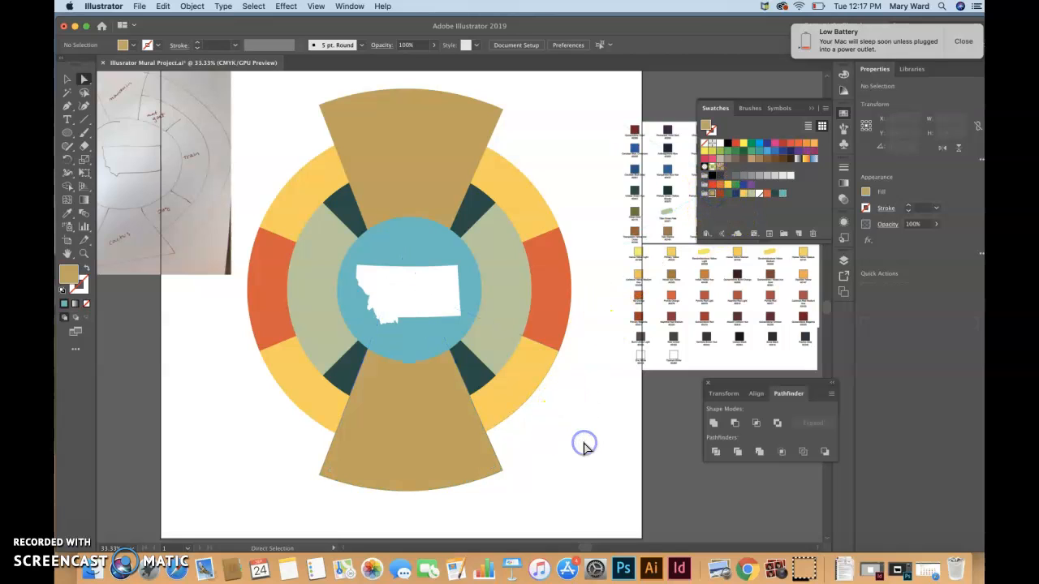
Dismiss the low battery notification and collapse the Swatches panel, leaving no artwork selected
{"action": "left_click", "coordinate": [504, 339]}
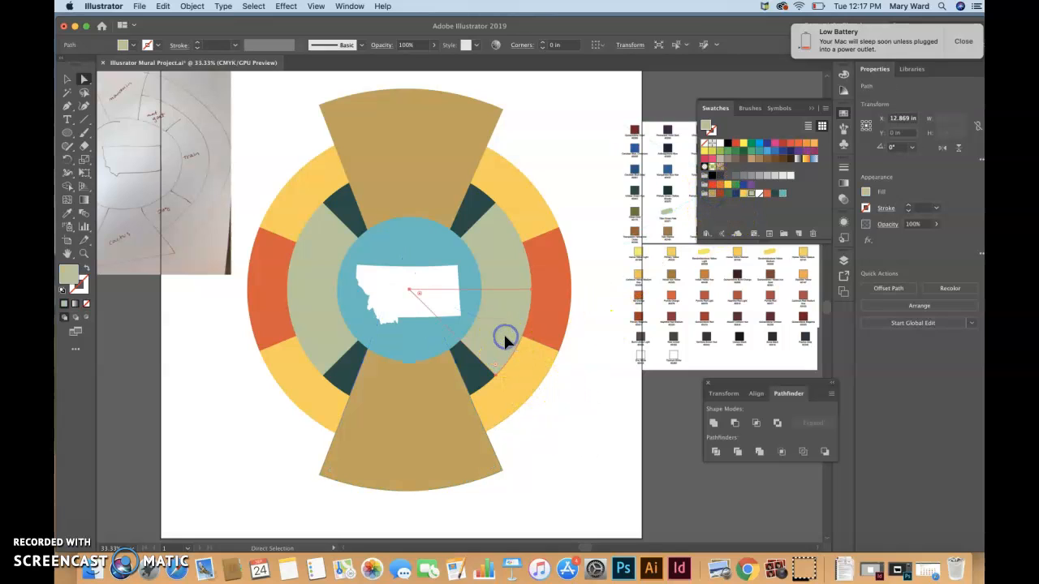
{"action": "left_click", "coordinate": [590, 445]}
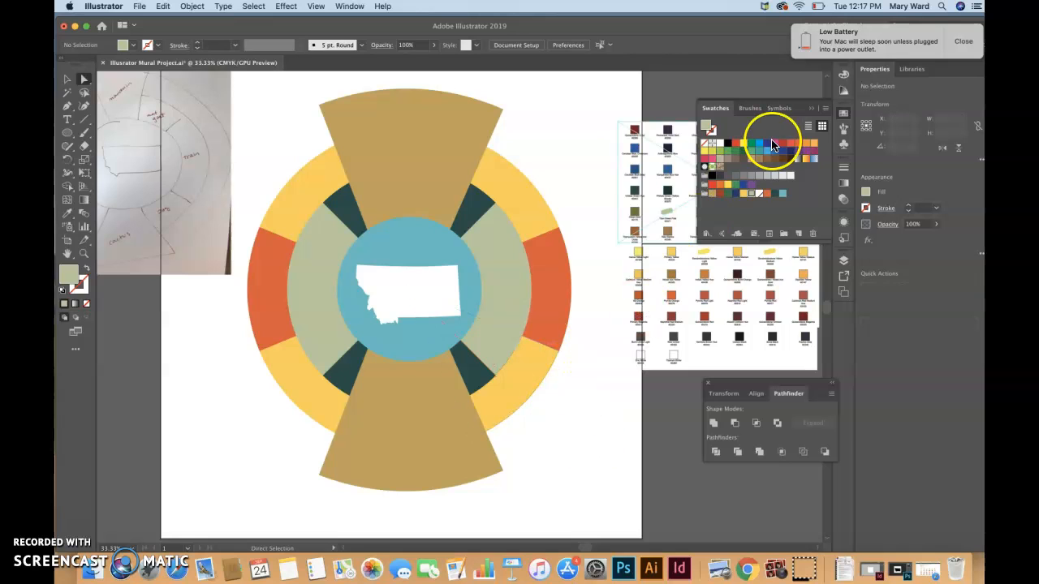
{"action": "left_click", "coordinate": [963, 42]}
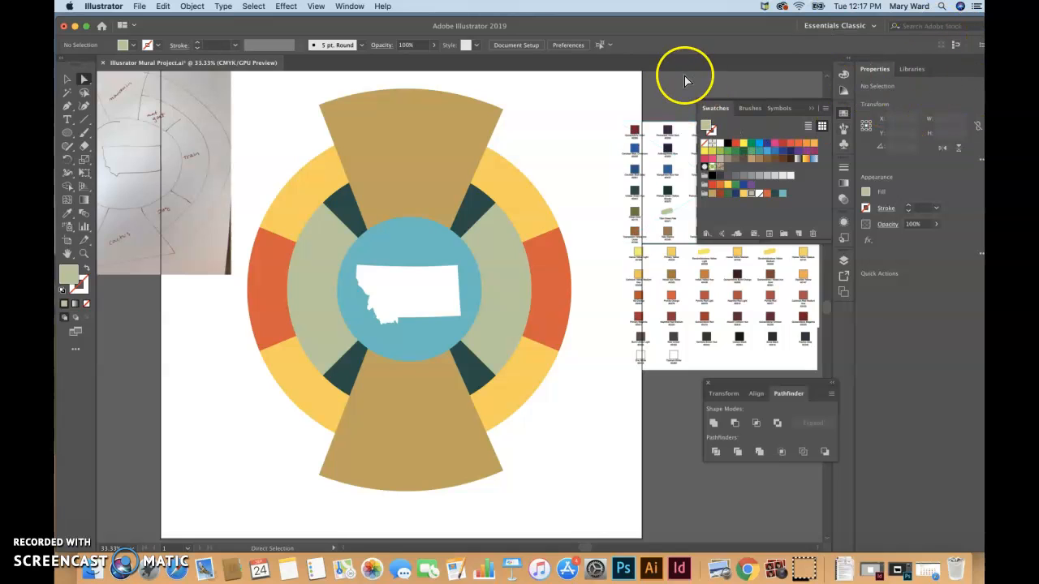
{"action": "left_click", "coordinate": [812, 109]}
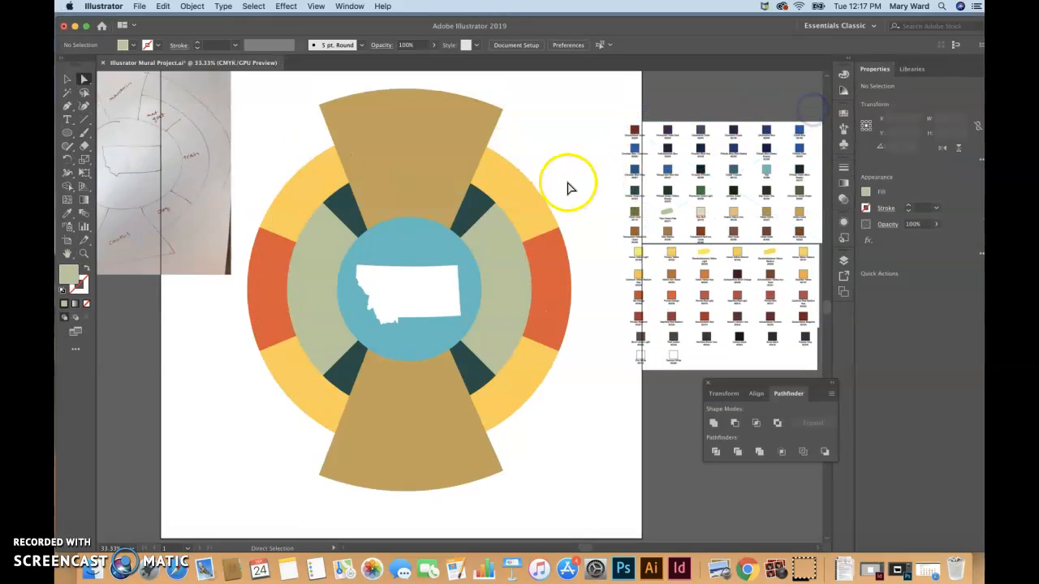